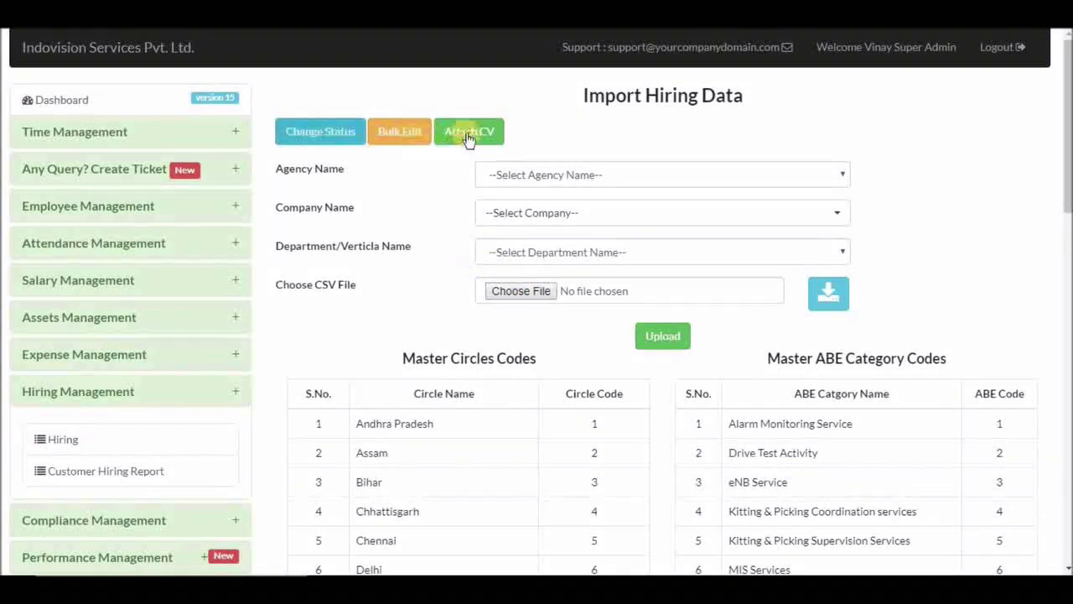
Open the candidate status change page and review the agency, company and status filter options
{"action": "left_click", "coordinate": [325, 139]}
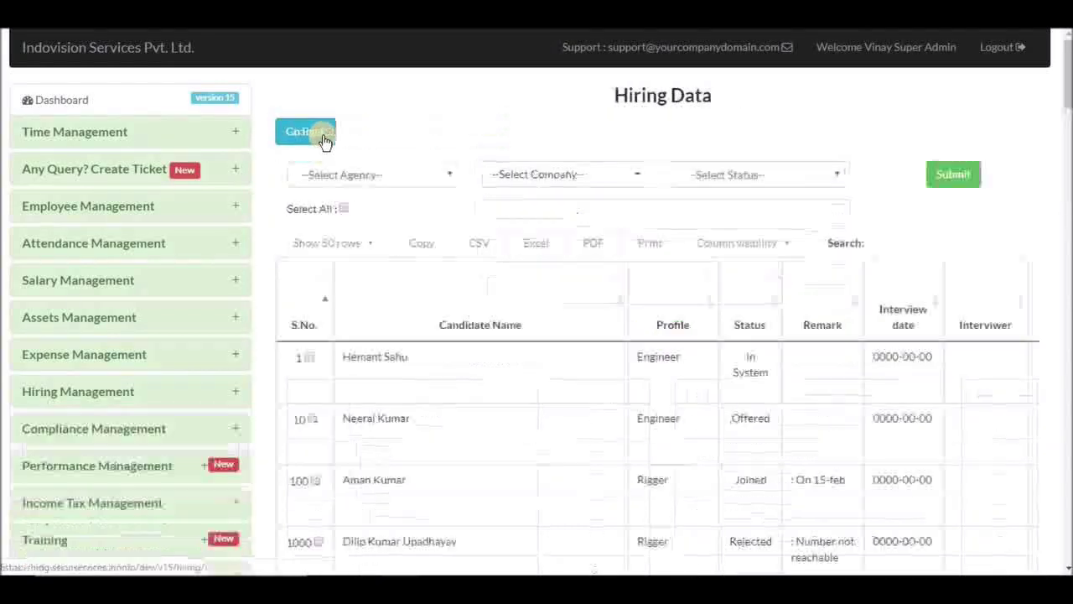
{"action": "left_click", "coordinate": [402, 176]}
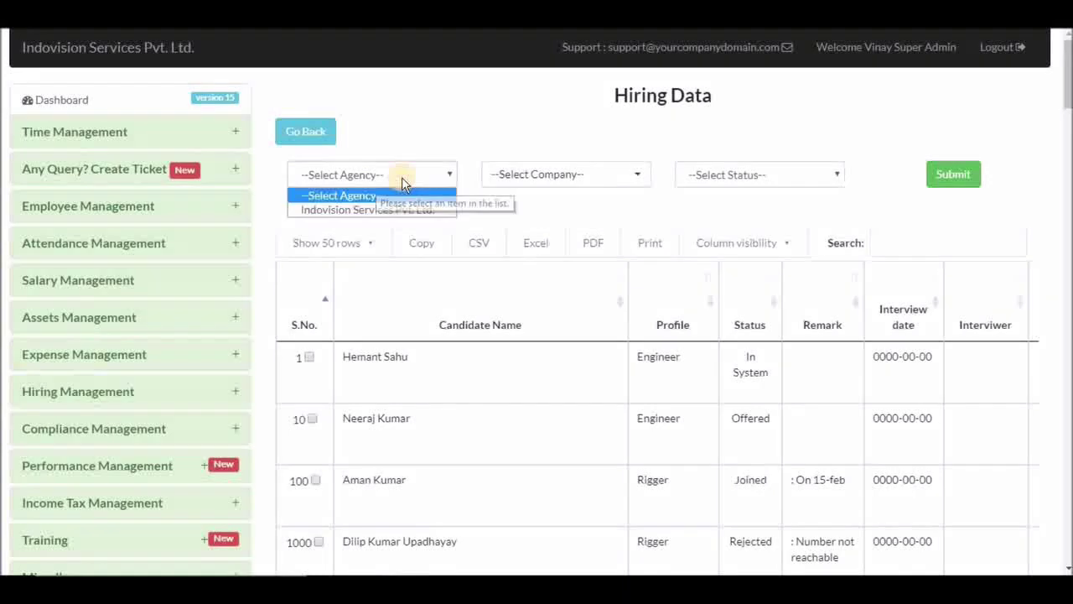
{"action": "left_click", "coordinate": [543, 186]}
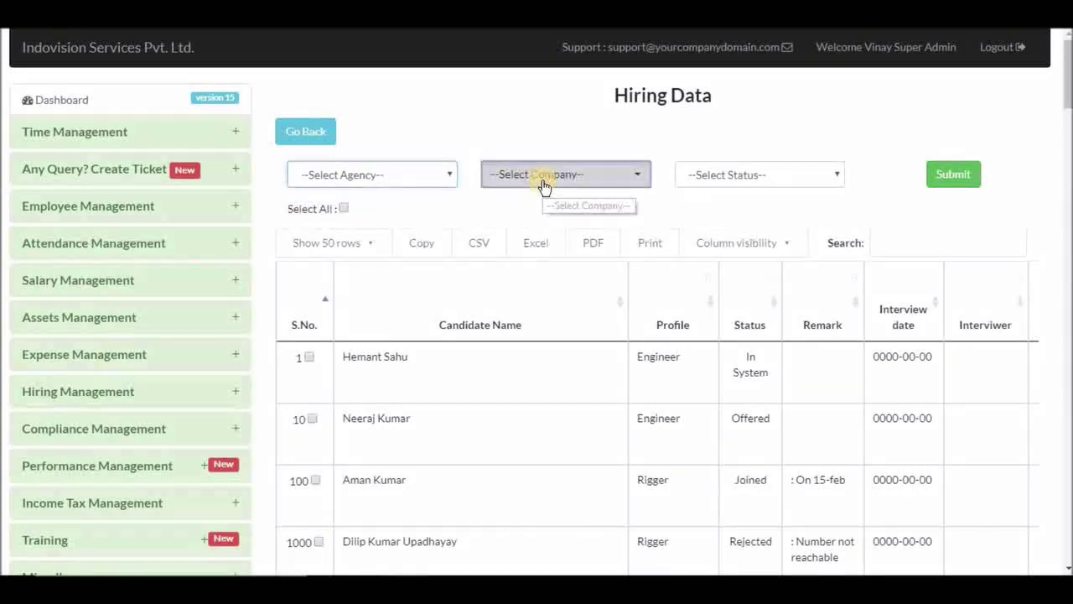
{"action": "left_click", "coordinate": [728, 180]}
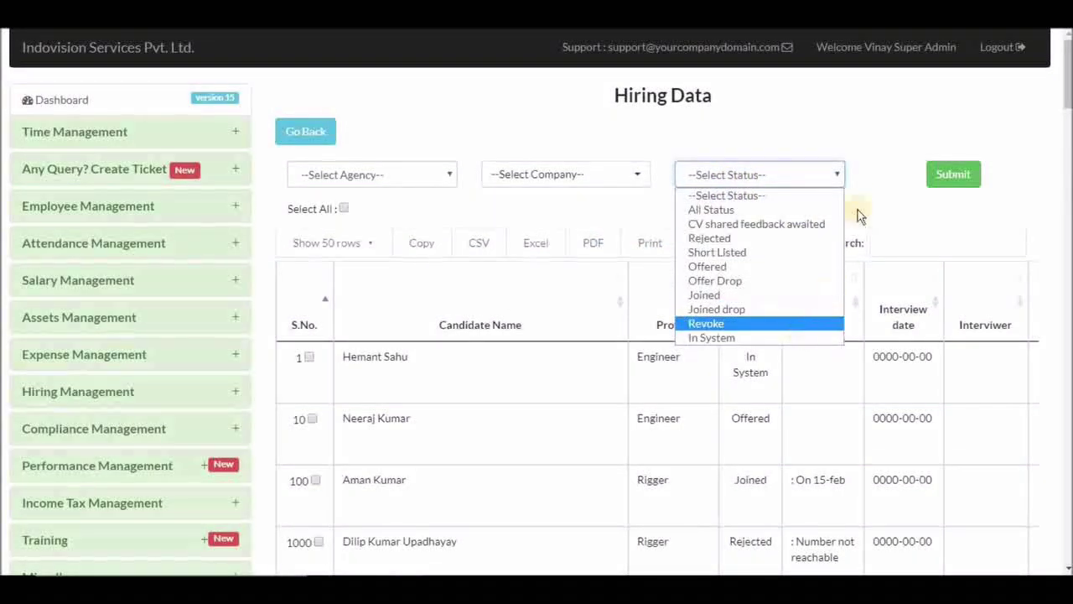
{"action": "left_click", "coordinate": [866, 182]}
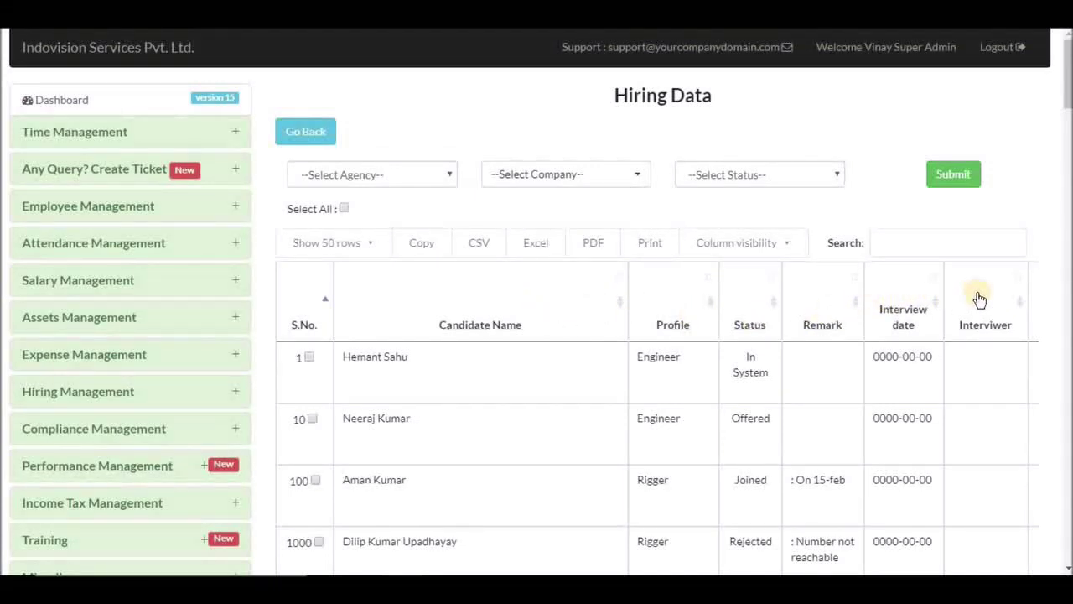
Examine all columns of the hiring data table, from candidate name through to agency remark
{"action": "scroll", "coordinate": [980, 299], "scroll_direction": "right", "scroll_amount": 3}
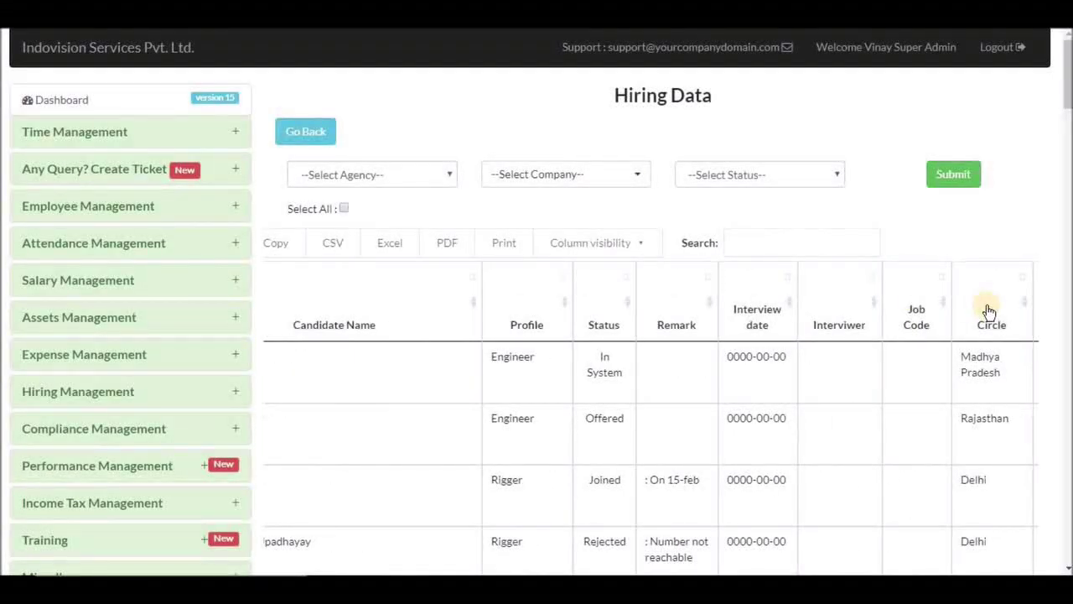
{"action": "scroll", "coordinate": [989, 311], "scroll_direction": "right", "scroll_amount": 4}
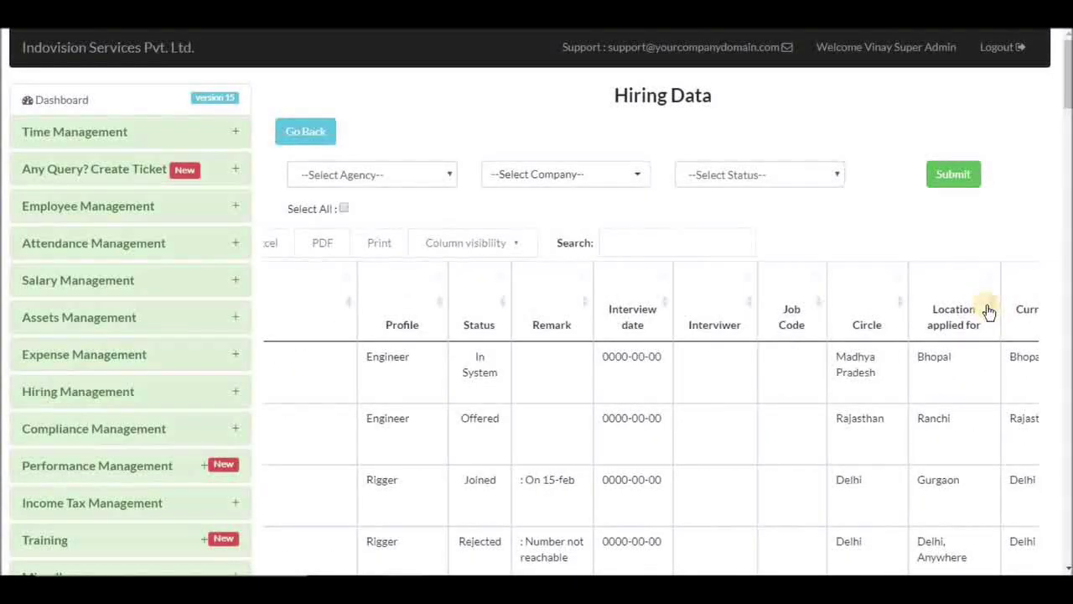
{"action": "scroll", "coordinate": [989, 312], "scroll_direction": "right", "scroll_amount": 5}
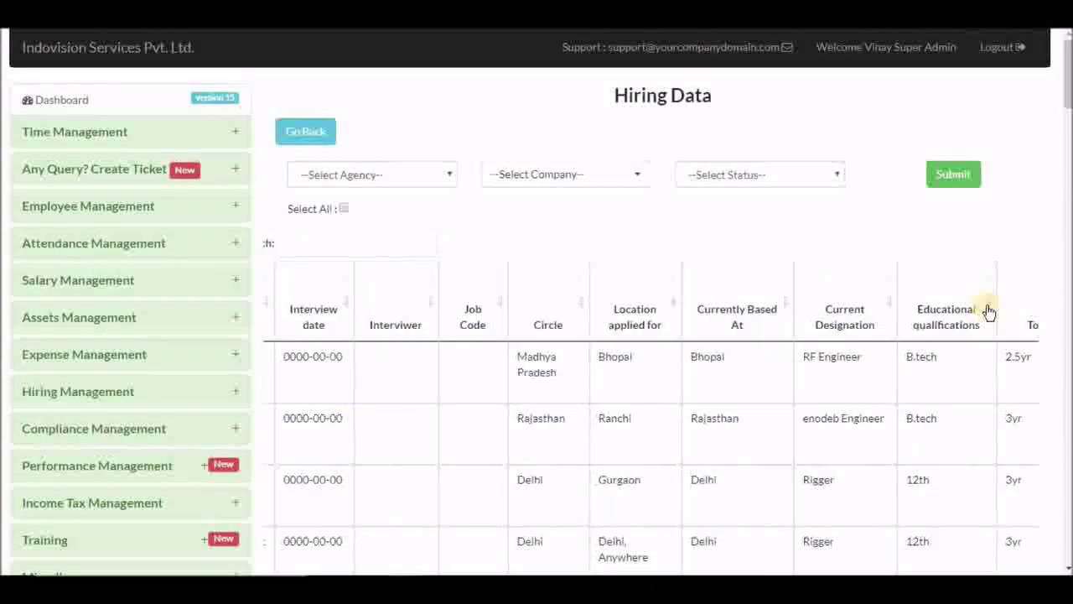
{"action": "scroll", "coordinate": [989, 311], "scroll_direction": "right", "scroll_amount": 1}
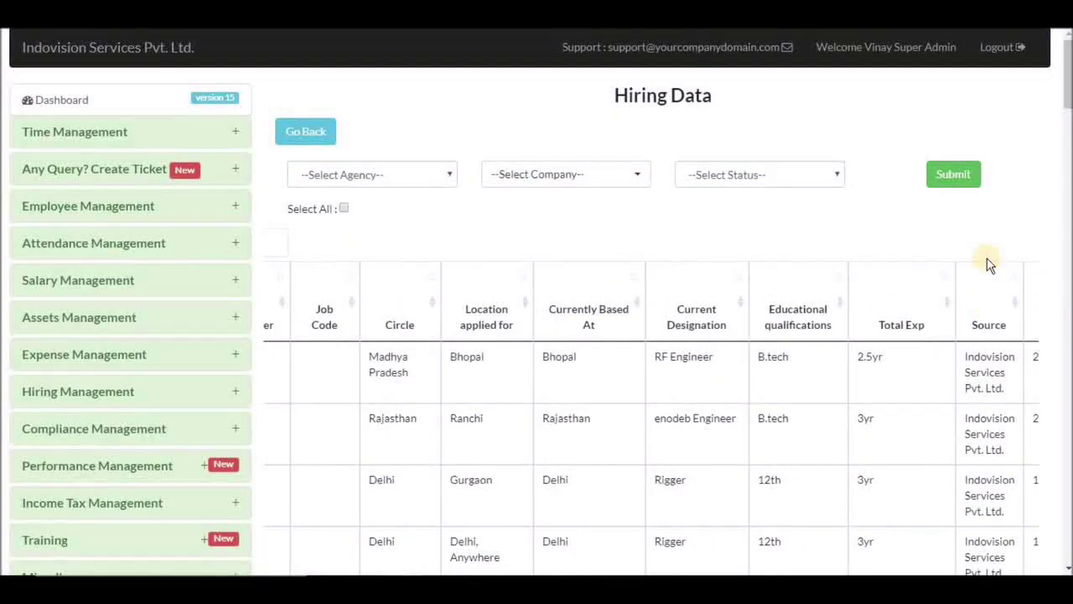
{"action": "scroll", "coordinate": [990, 265], "scroll_direction": "right", "scroll_amount": 4}
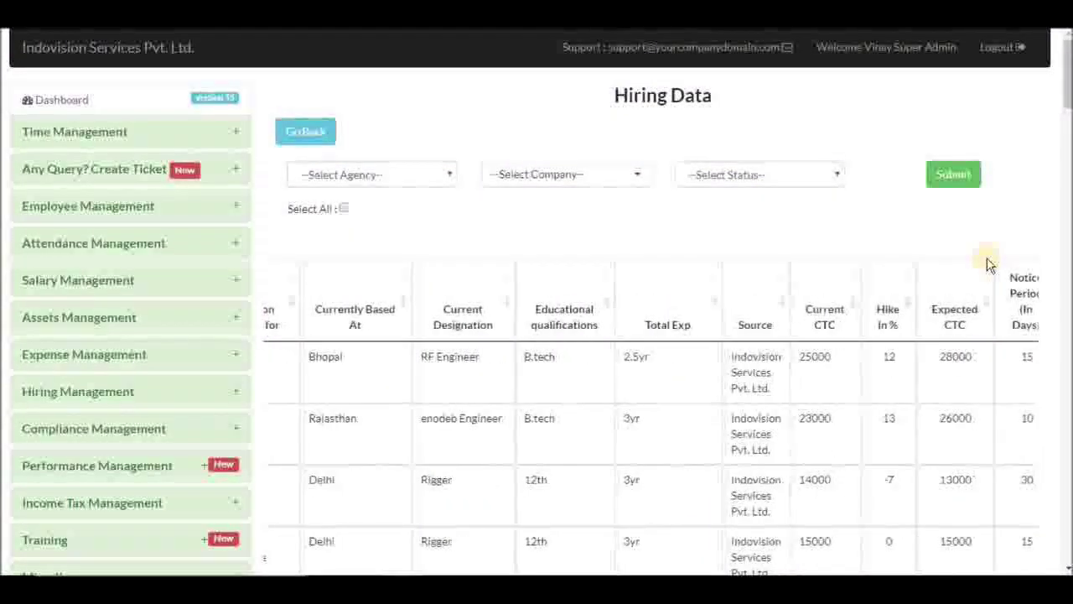
{"action": "scroll", "coordinate": [989, 265], "scroll_direction": "right", "scroll_amount": 5}
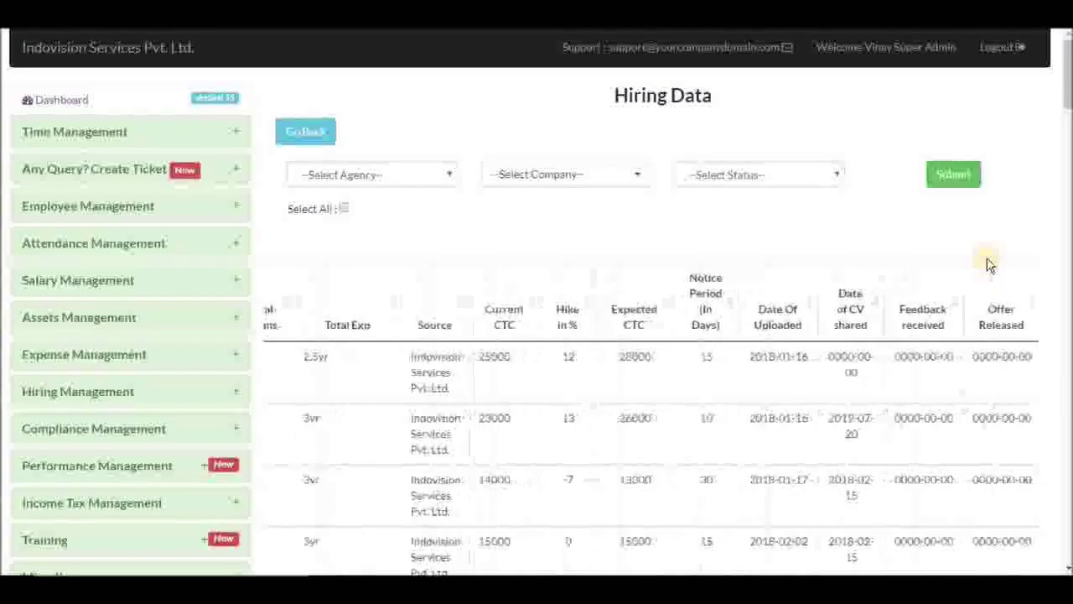
{"action": "scroll", "coordinate": [990, 265], "scroll_direction": "right", "scroll_amount": 5}
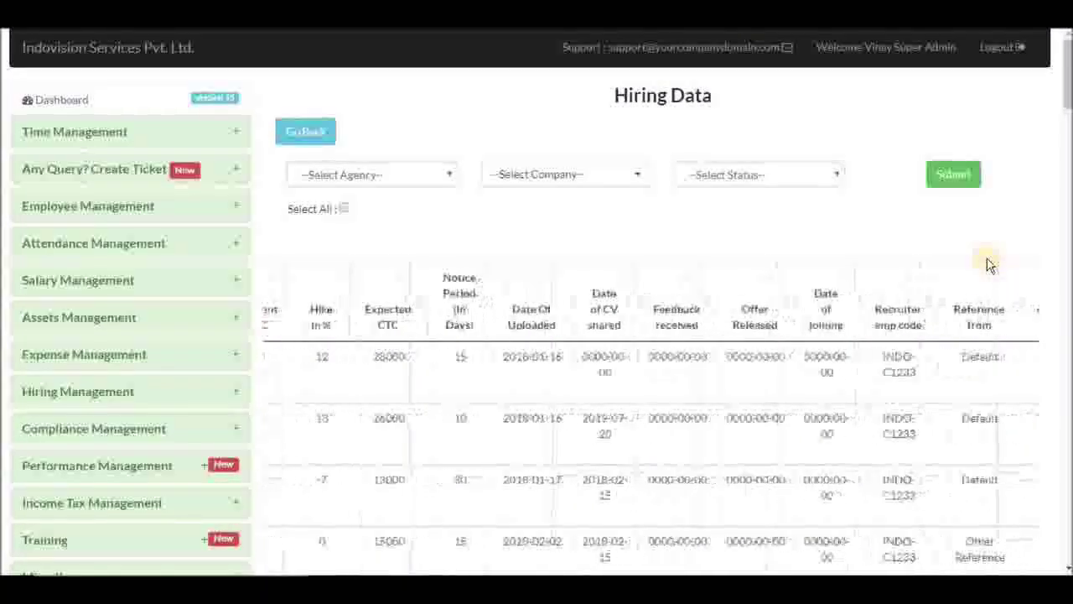
{"action": "scroll", "coordinate": [987, 265], "scroll_direction": "right", "scroll_amount": 5}
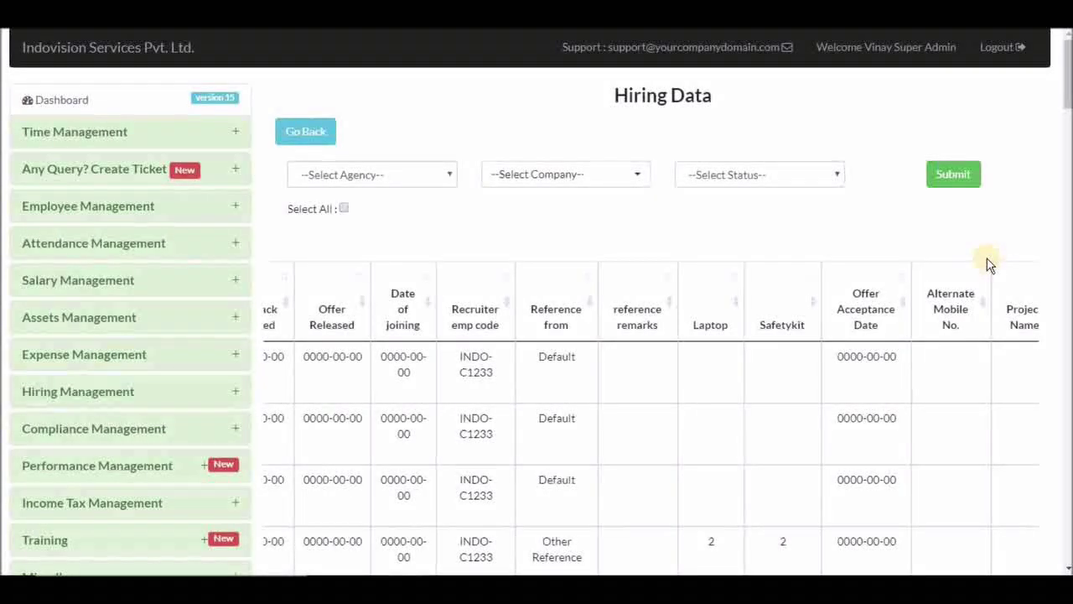
{"action": "scroll", "coordinate": [989, 265], "scroll_direction": "right", "scroll_amount": 1}
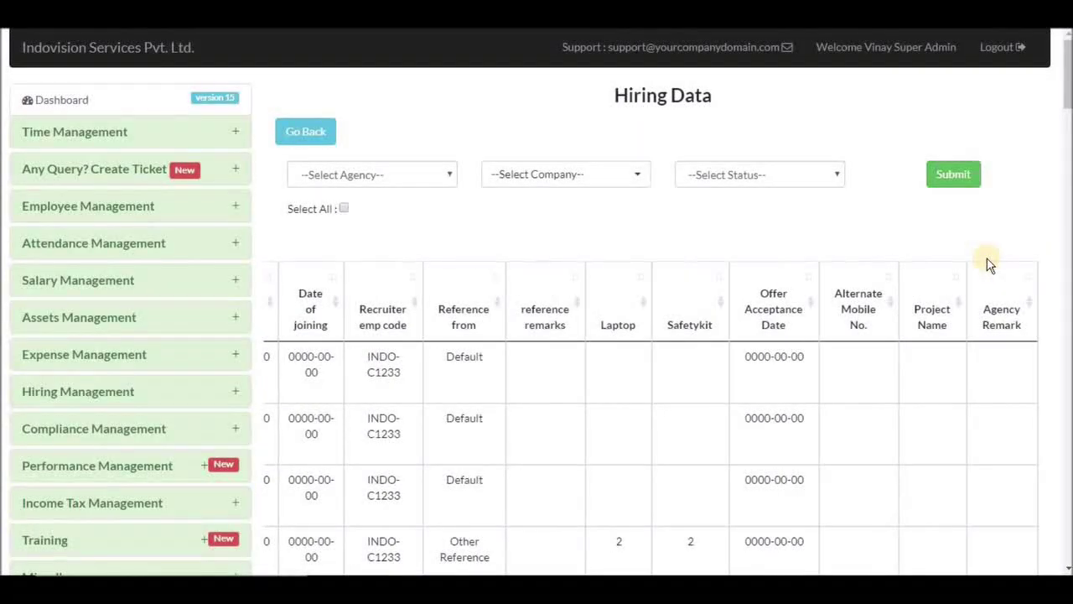
{"action": "scroll", "coordinate": [979, 279], "scroll_direction": "left", "scroll_amount": 15}
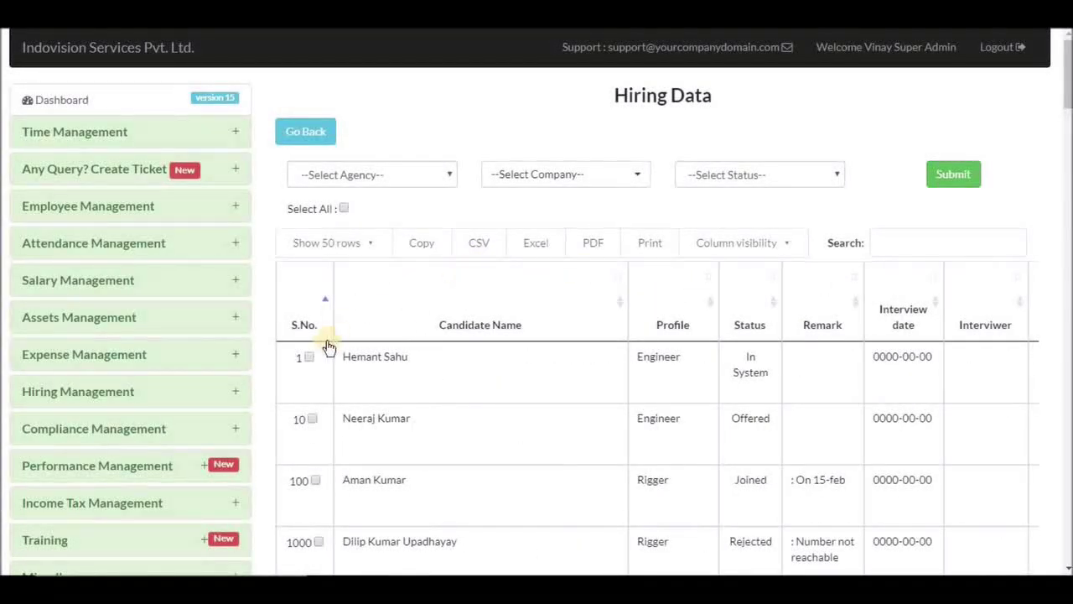
Select the candidates with serial numbers 1 and 10 and update their status to Joined
{"action": "left_click", "coordinate": [309, 358]}
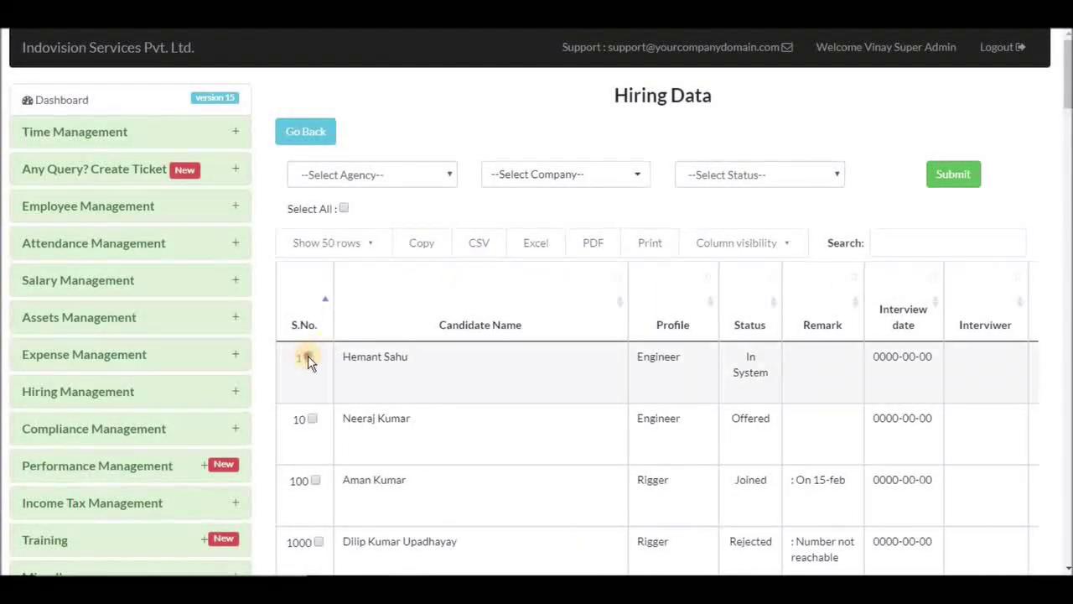
{"action": "left_click", "coordinate": [311, 421]}
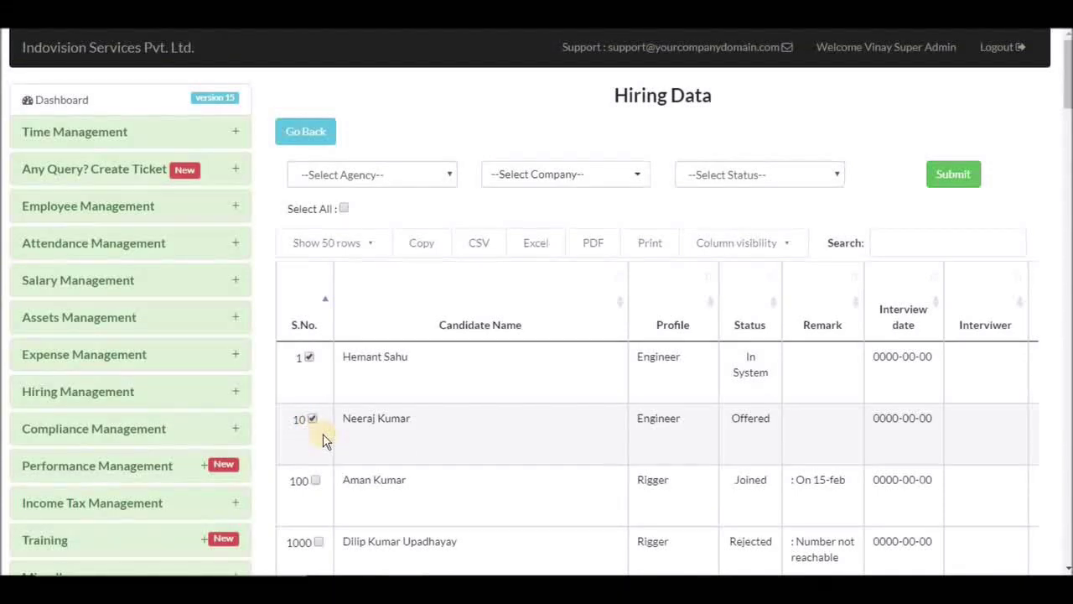
{"action": "scroll", "coordinate": [323, 434], "scroll_direction": "down", "scroll_amount": 20}
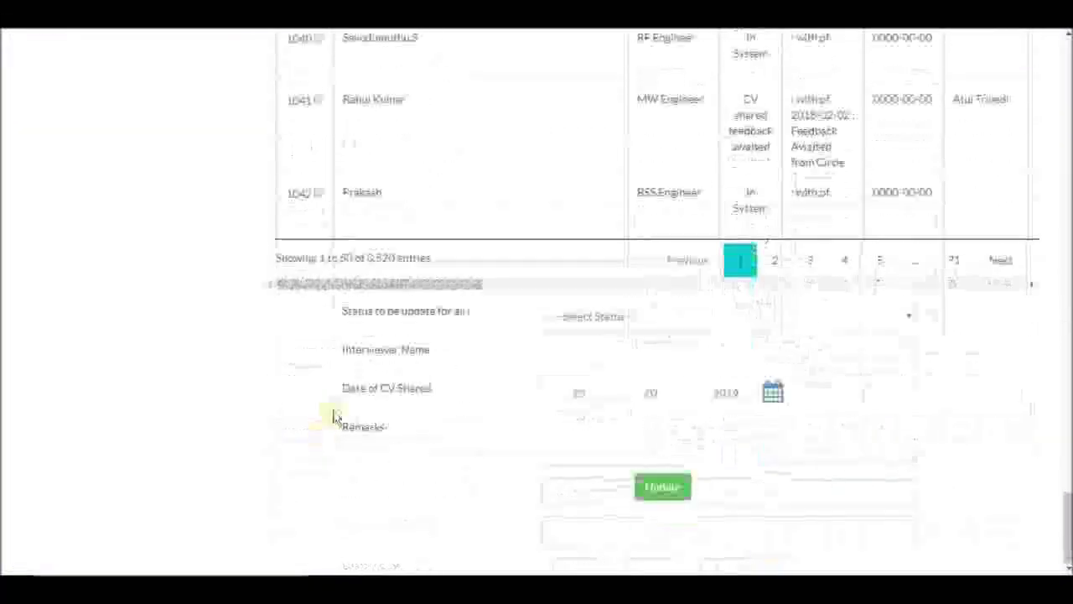
{"action": "left_click", "coordinate": [642, 318]}
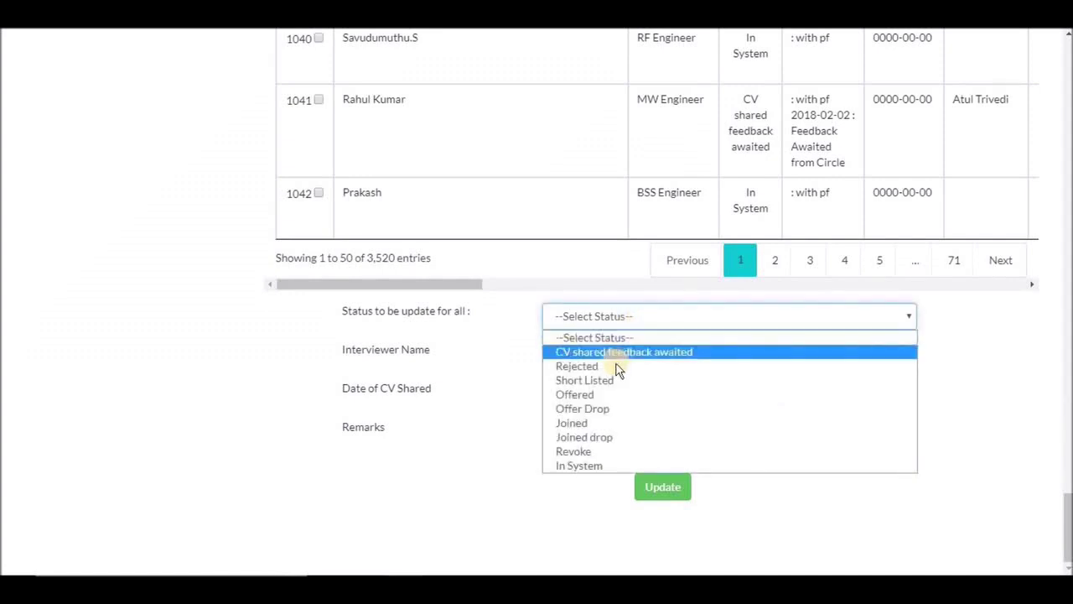
{"action": "left_click", "coordinate": [560, 423]}
{"action": "left_click", "coordinate": [660, 494]}
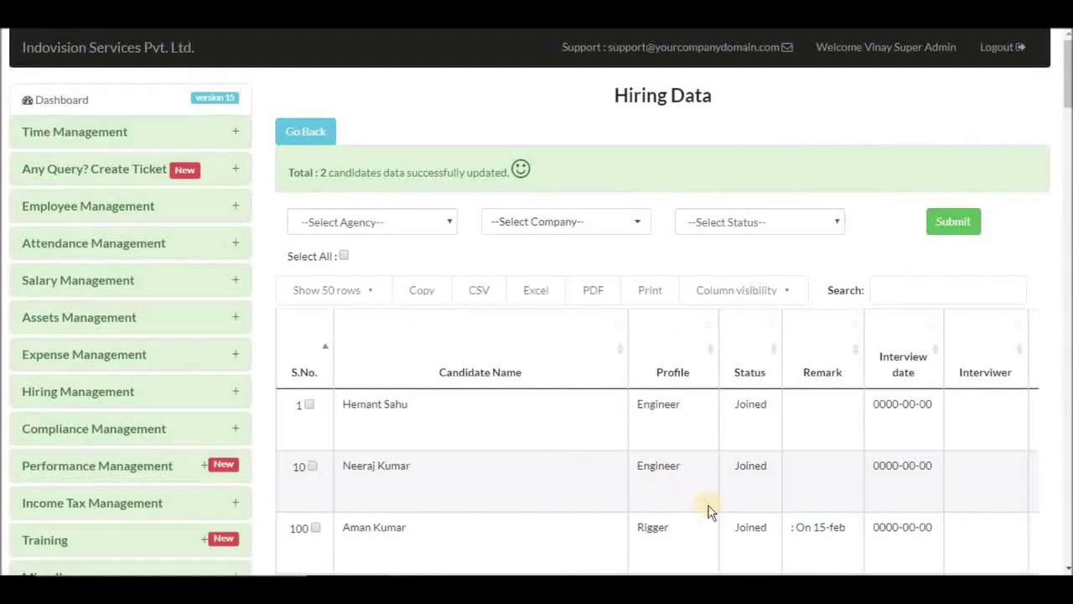
Check the status and the date of CV shared for the two updated candidates in the hiring table
{"action": "left_click", "coordinate": [751, 492]}
{"action": "scroll", "coordinate": [687, 489], "scroll_direction": "down", "scroll_amount": 20}
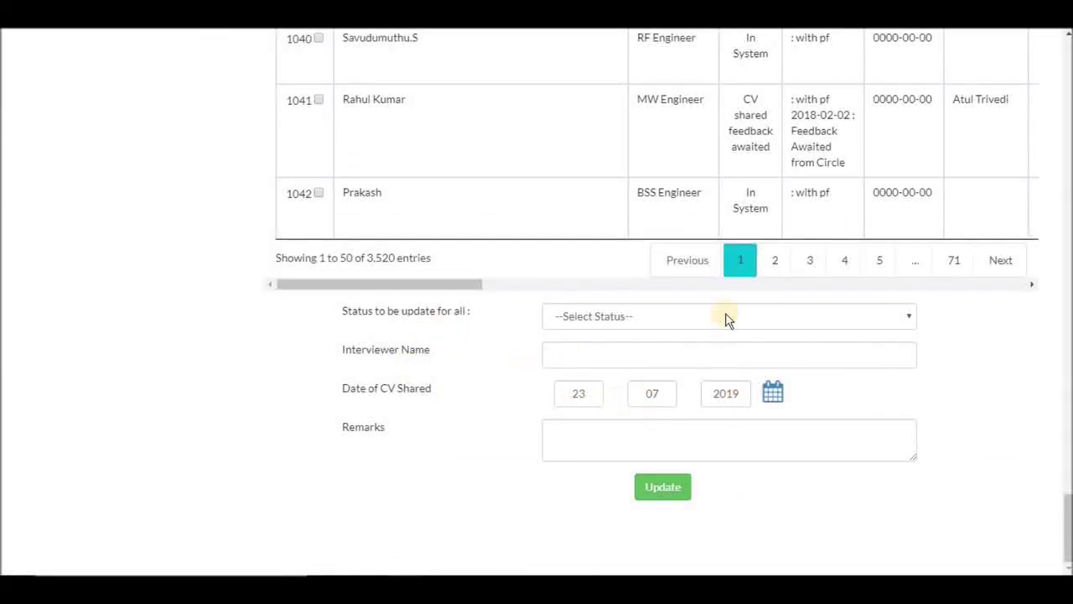
{"action": "scroll", "coordinate": [792, 285], "scroll_direction": "up", "scroll_amount": 20}
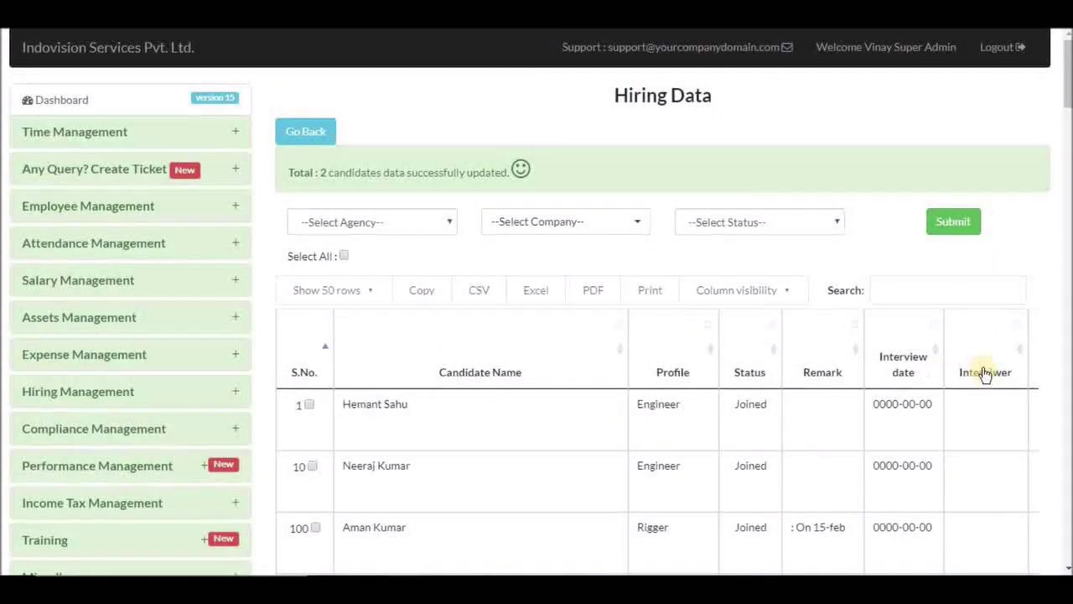
{"action": "scroll", "coordinate": [985, 374], "scroll_direction": "right", "scroll_amount": 10}
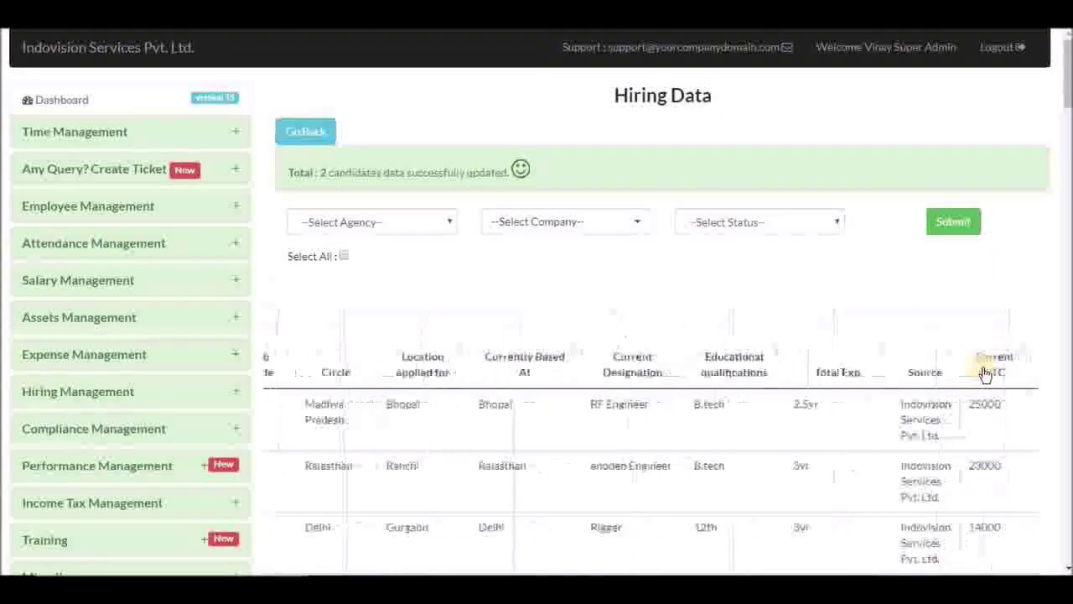
{"action": "scroll", "coordinate": [985, 374], "scroll_direction": "right", "scroll_amount": 8}
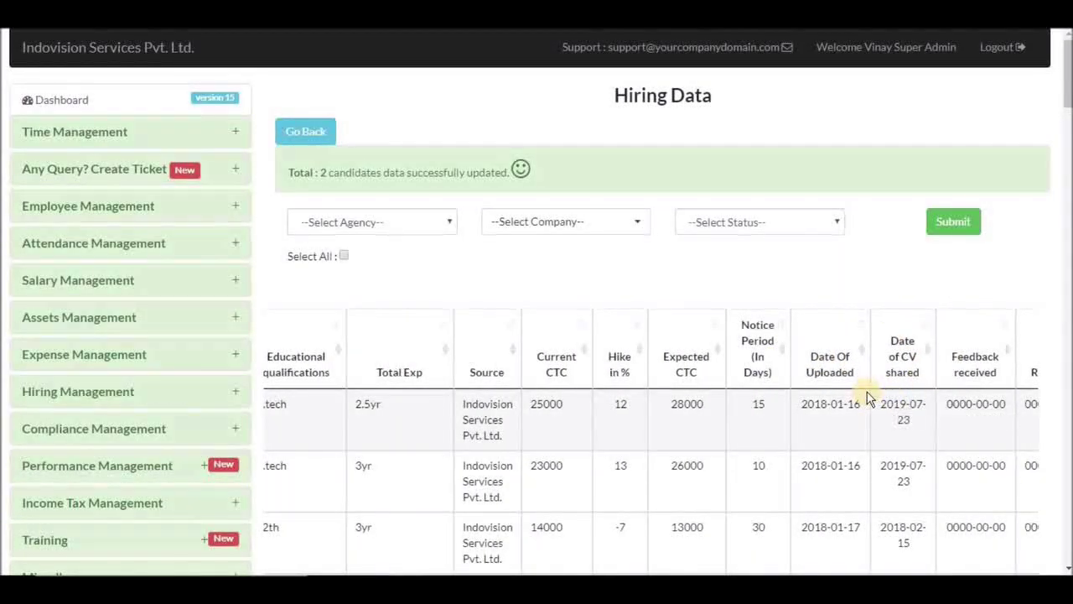
Open bulk editing of the hiring data and set candidate 1's profile to Engineer and candidate 2's to Rigger
{"action": "left_click", "coordinate": [328, 133]}
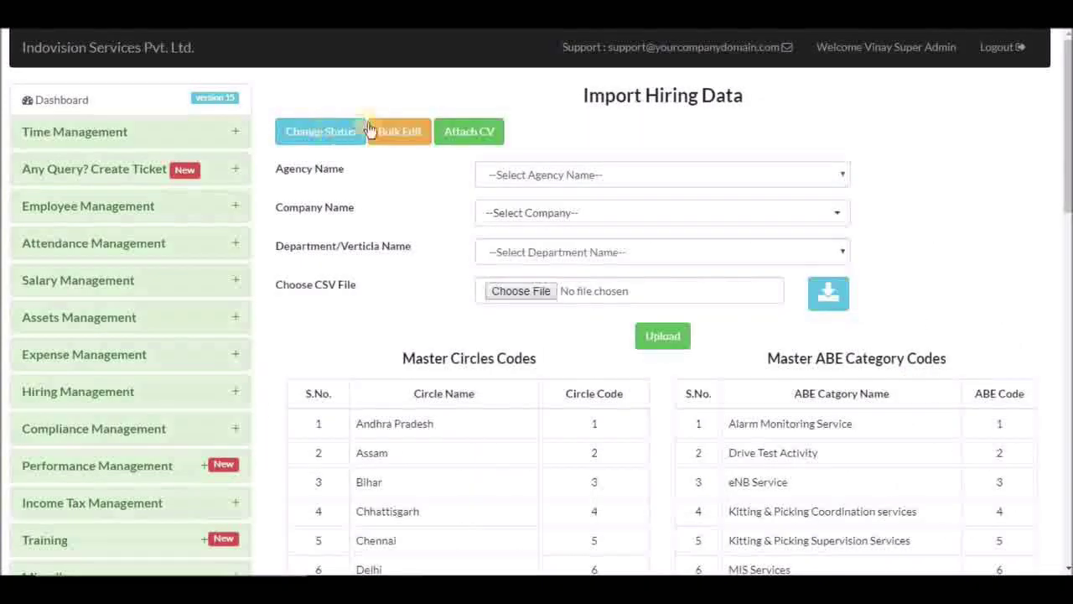
{"action": "left_click", "coordinate": [387, 130]}
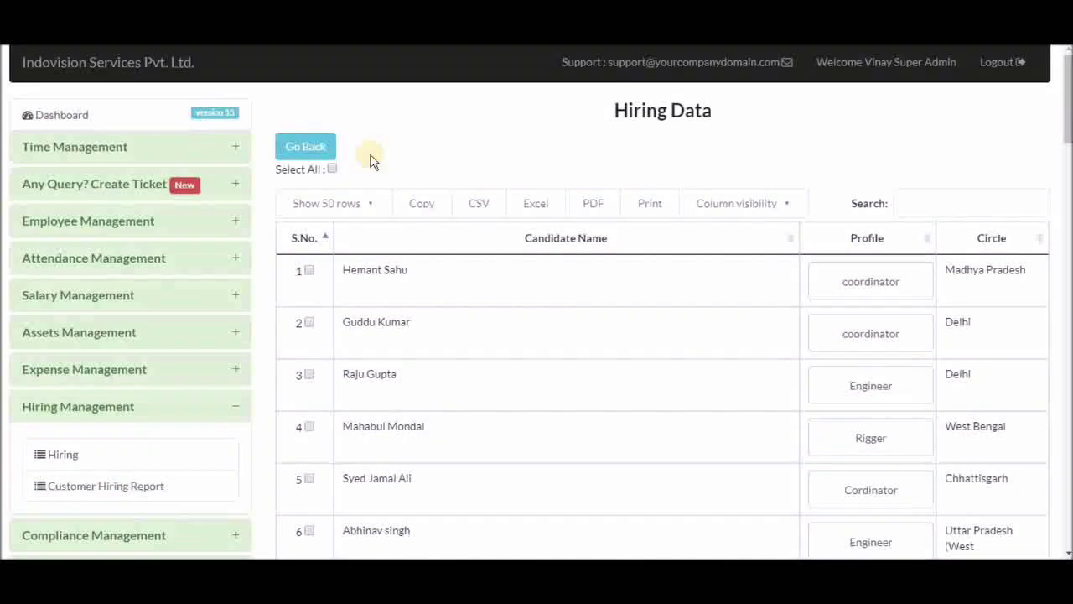
{"action": "left_click", "coordinate": [907, 282]}
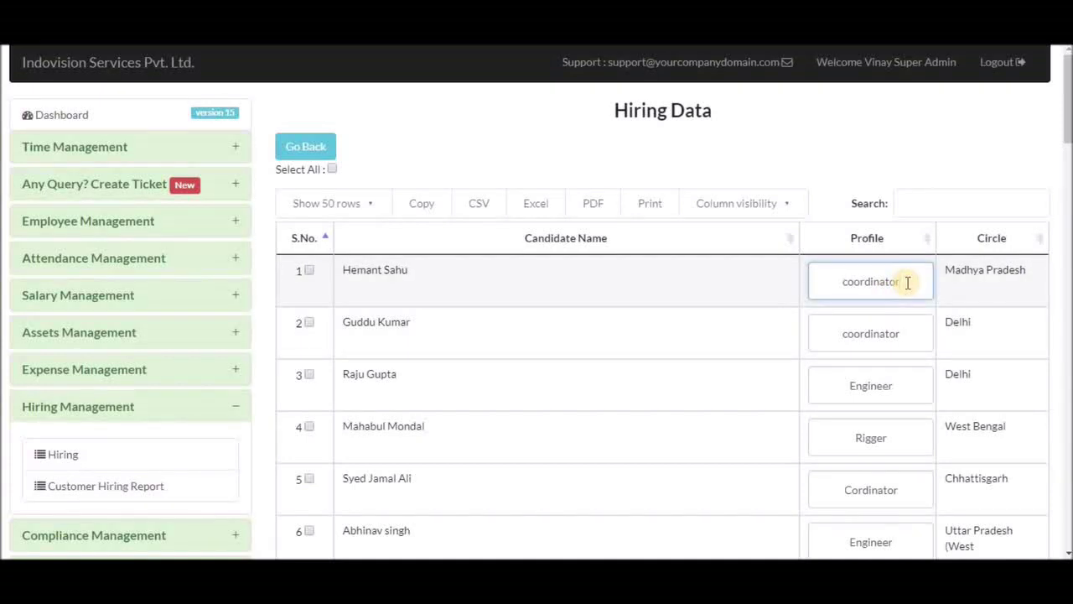
{"action": "left_click", "coordinate": [908, 330]}
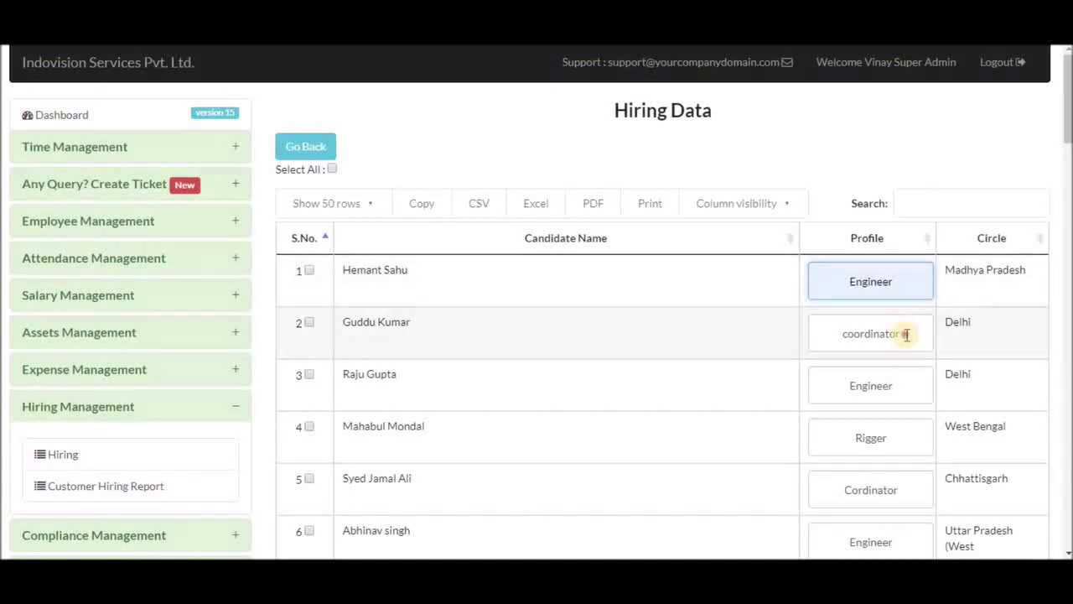
{"action": "left_click", "coordinate": [907, 334]}
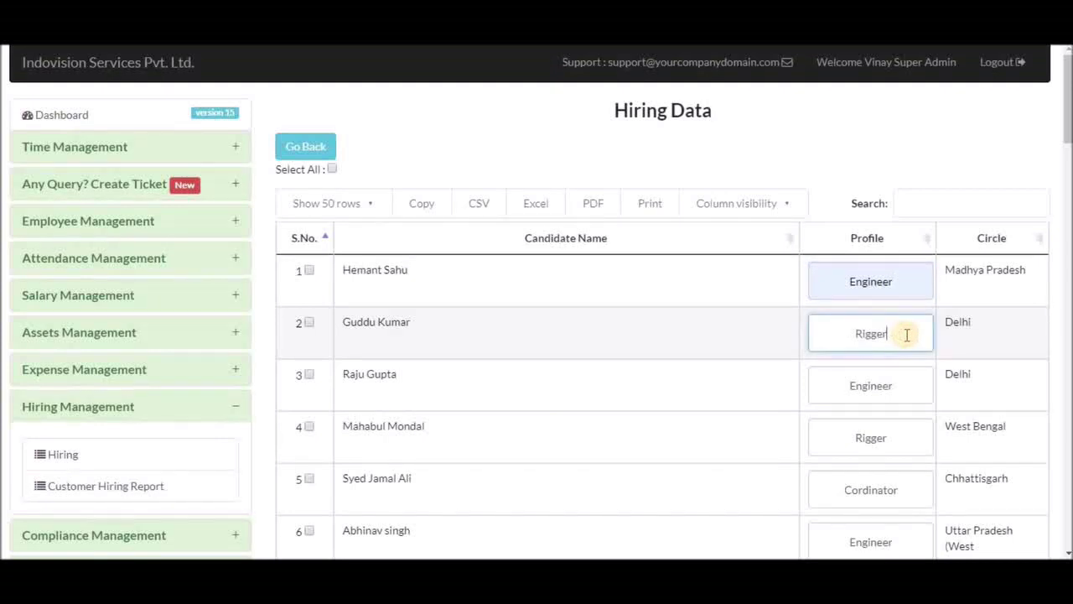
Select candidates 1 and 2 and save their edited profiles
{"action": "left_click", "coordinate": [310, 272]}
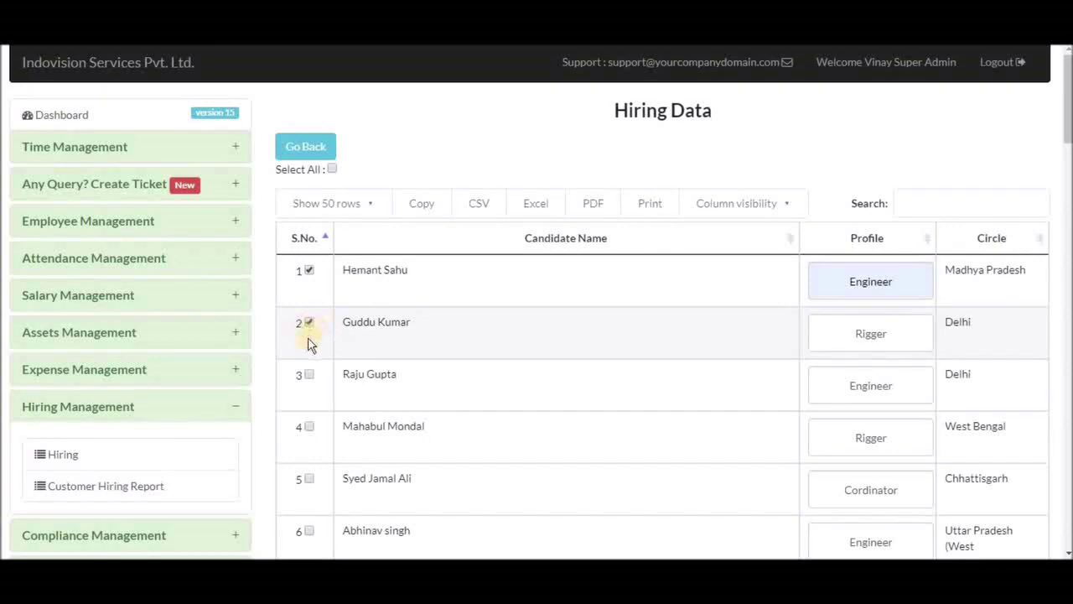
{"action": "scroll", "coordinate": [308, 337], "scroll_direction": "down", "scroll_amount": 20}
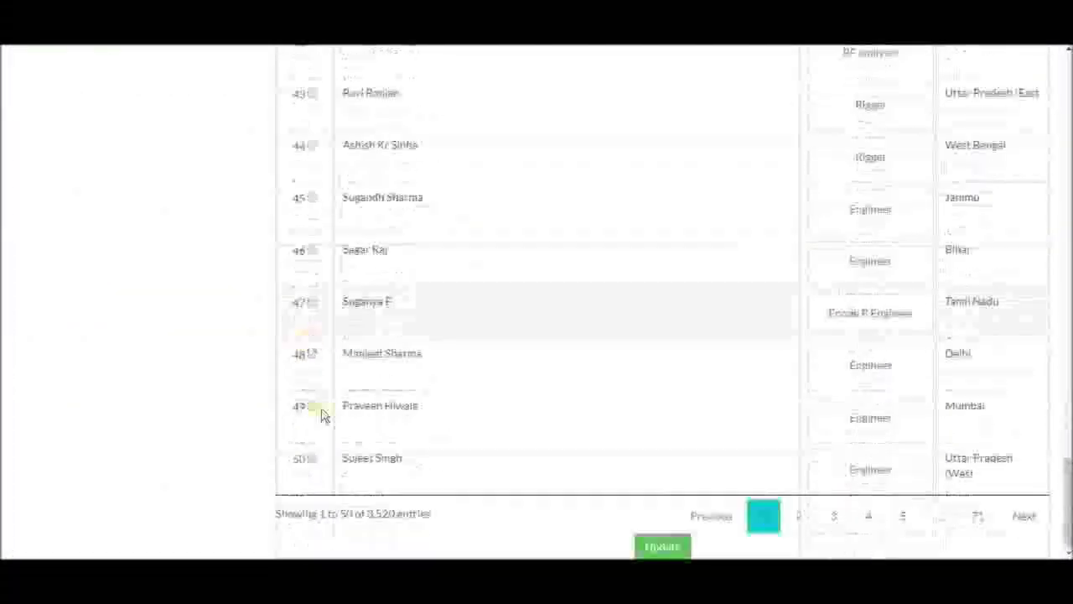
{"action": "left_click", "coordinate": [663, 549]}
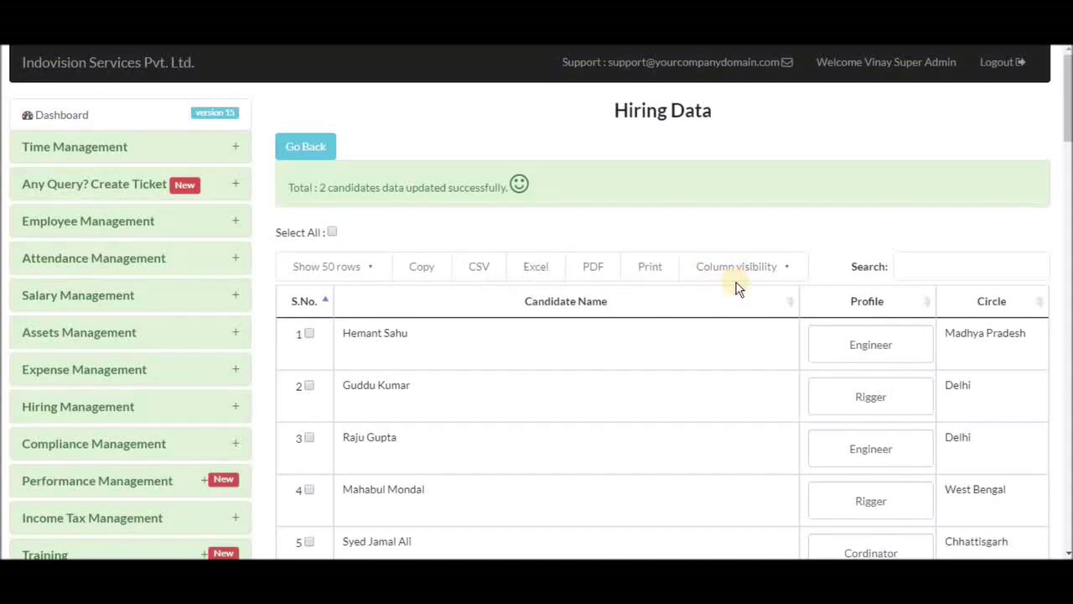
Return to the hiring import page, open bulk resume attachment and choose the images file as candidate 1's CV
{"action": "left_click", "coordinate": [326, 152]}
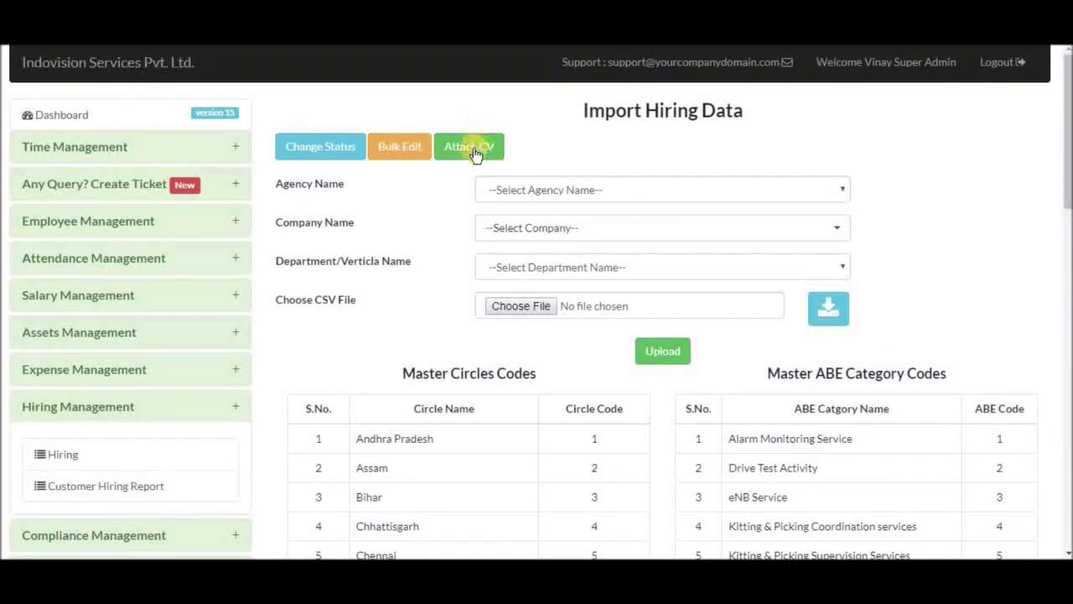
{"action": "left_click", "coordinate": [475, 154]}
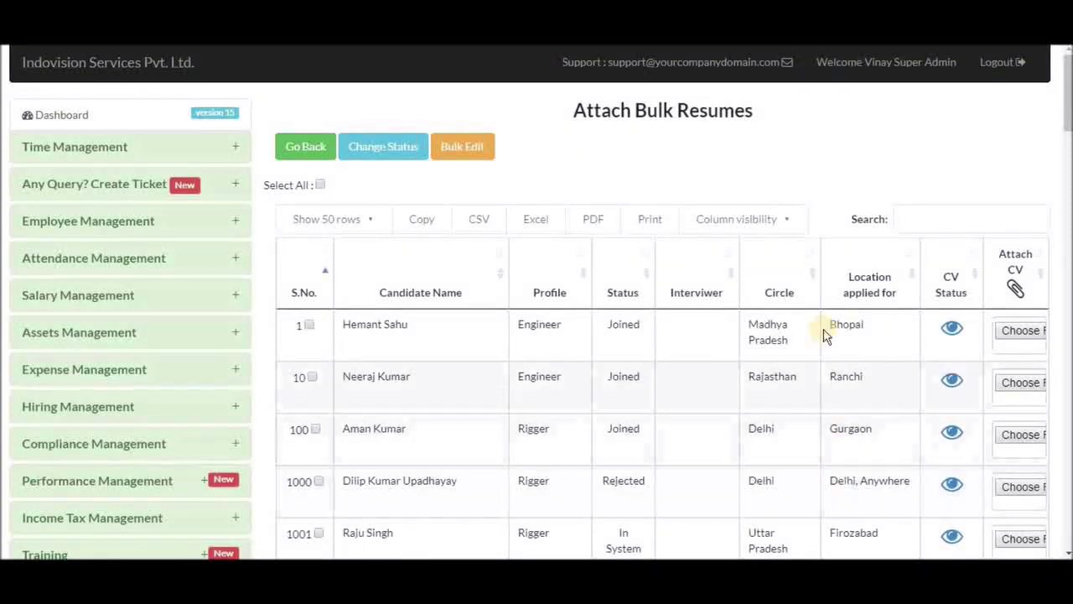
{"action": "left_click", "coordinate": [1011, 332]}
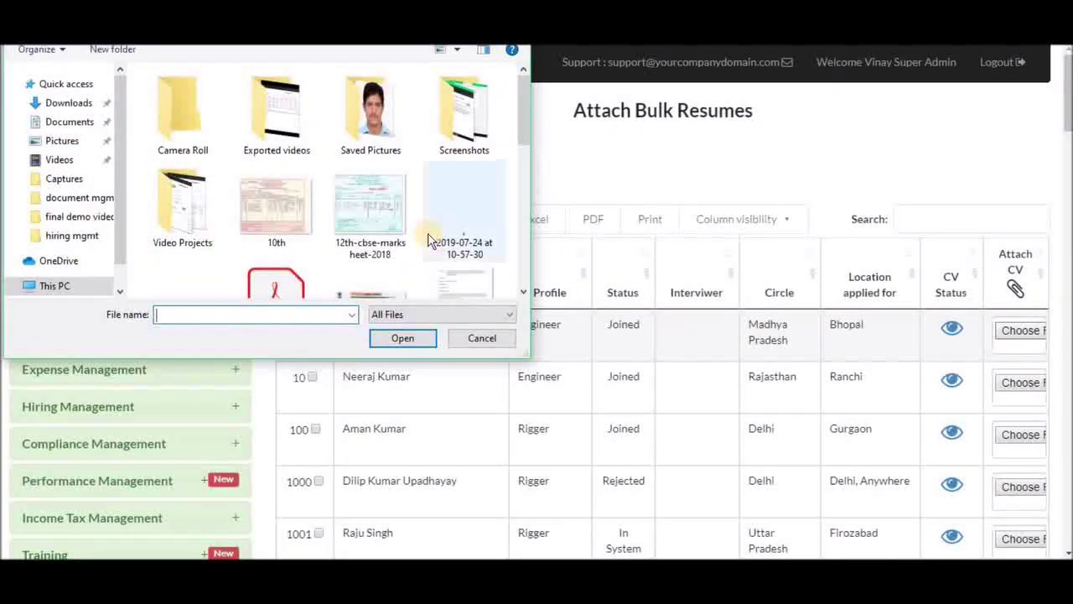
{"action": "scroll", "coordinate": [428, 241], "scroll_direction": "down", "scroll_amount": 2}
{"action": "double_click", "coordinate": [446, 239]}
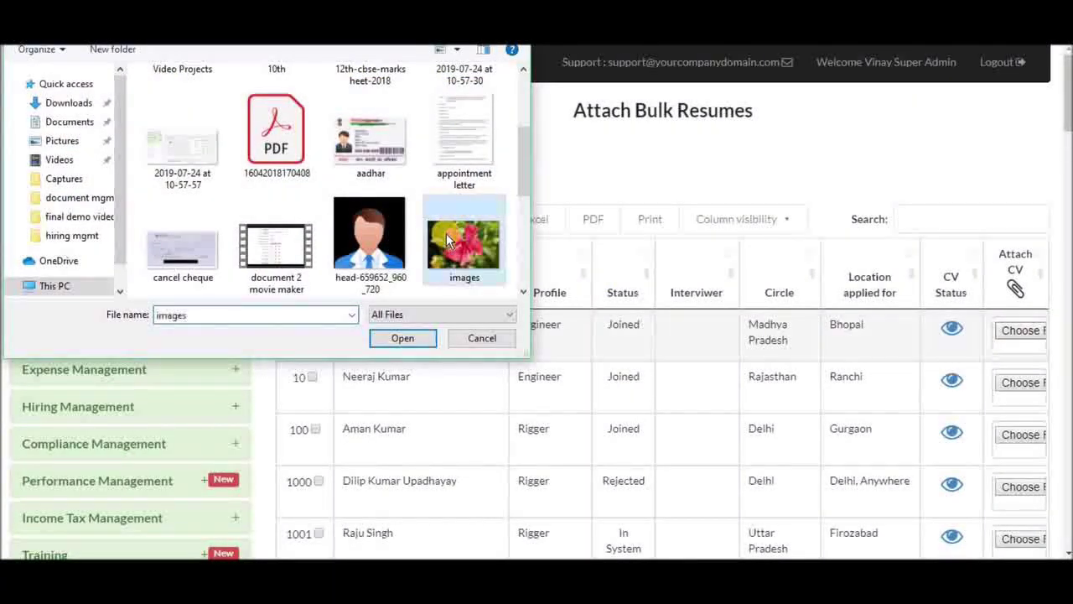
Choose the images file as the CV for the candidate with serial number 10
{"action": "left_click", "coordinate": [1012, 381]}
{"action": "scroll", "coordinate": [433, 230], "scroll_direction": "down", "scroll_amount": 3}
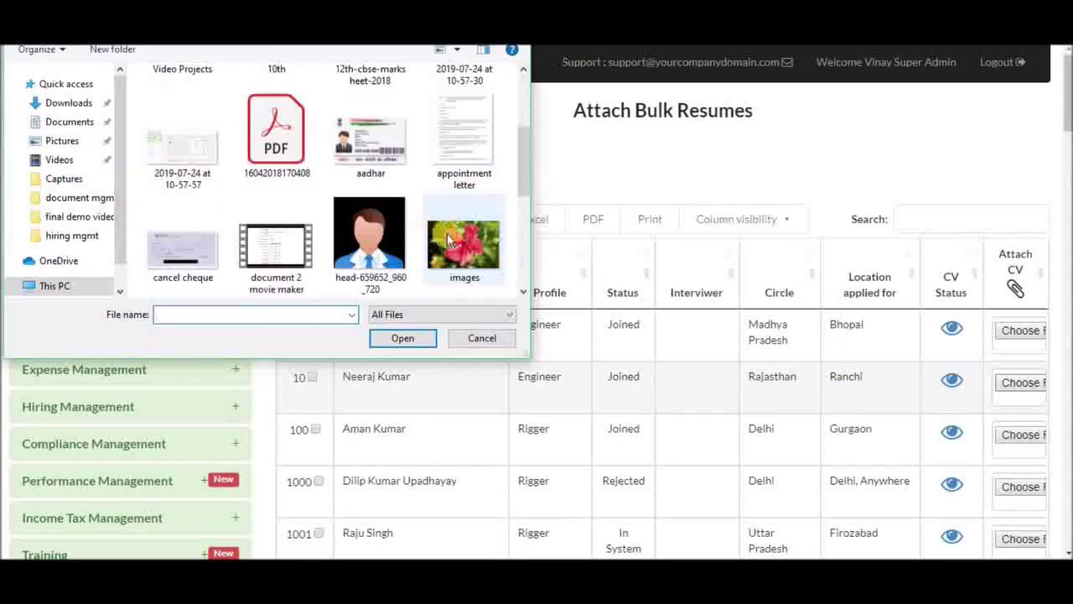
{"action": "double_click", "coordinate": [454, 234]}
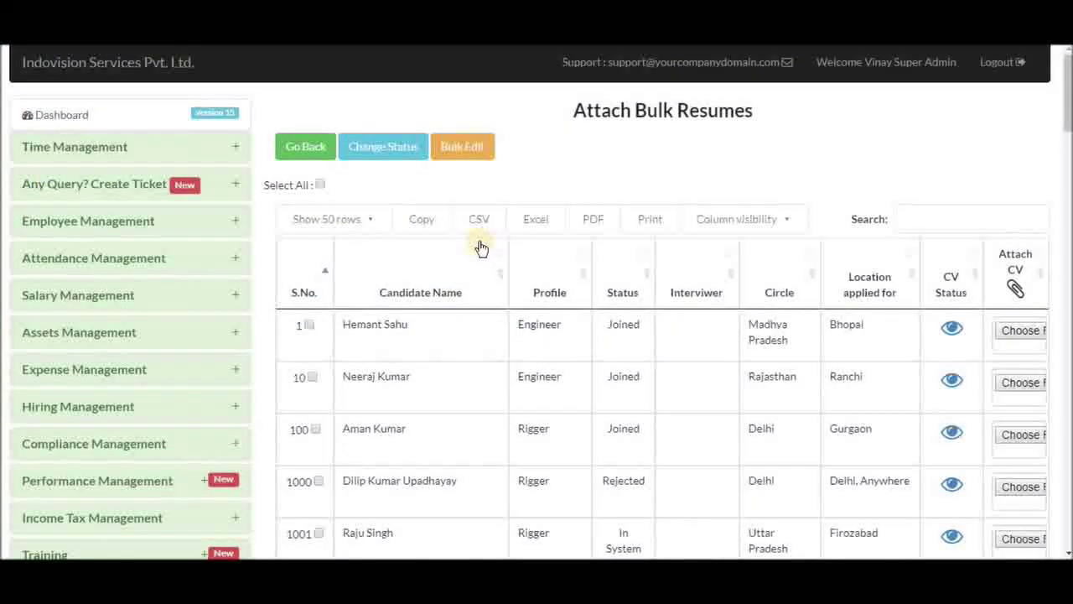
Select the candidates with serial numbers 1 and 10 and upload their chosen CVs
{"action": "left_click", "coordinate": [310, 325]}
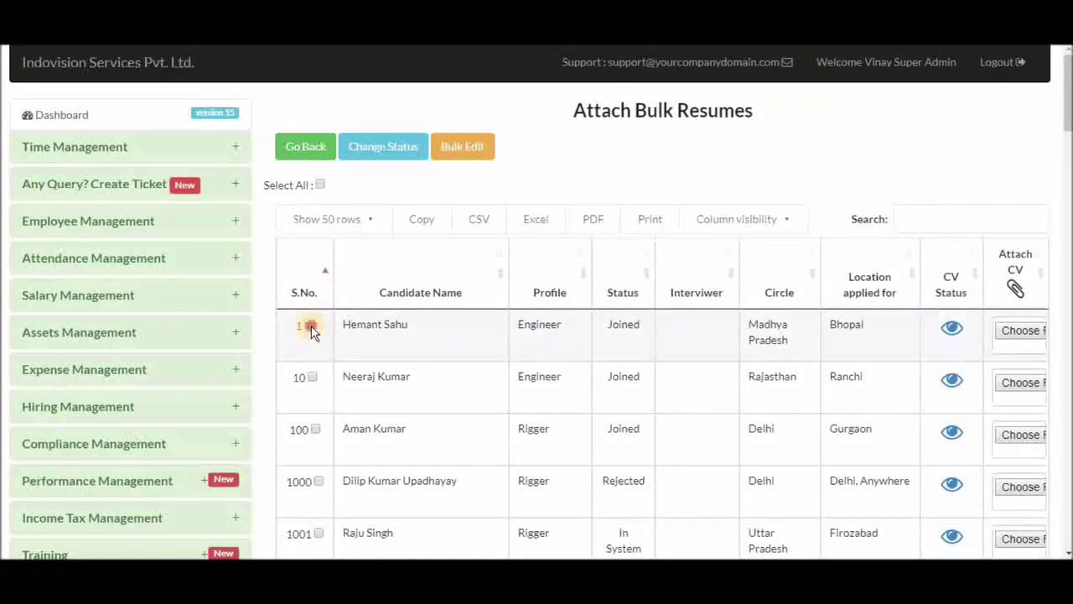
{"action": "left_click", "coordinate": [311, 377]}
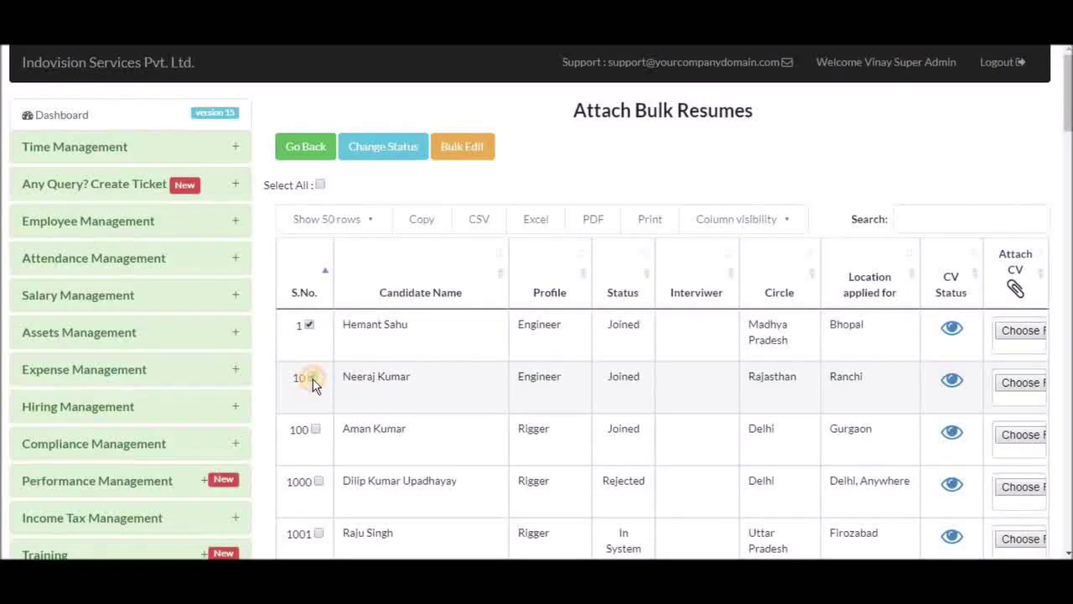
{"action": "scroll", "coordinate": [398, 408], "scroll_direction": "down", "scroll_amount": 20}
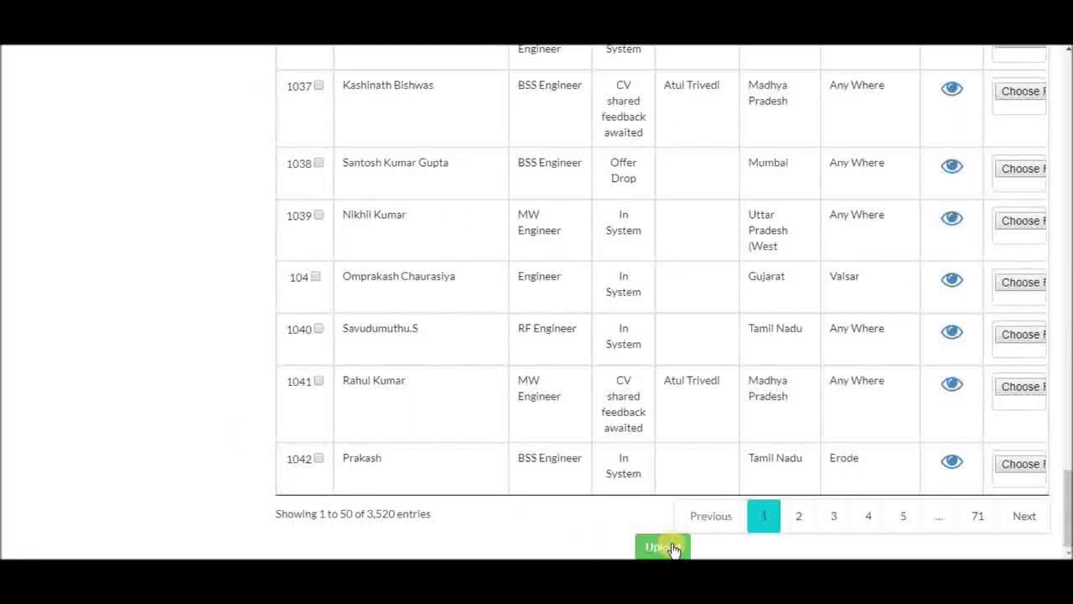
{"action": "left_click", "coordinate": [673, 547]}
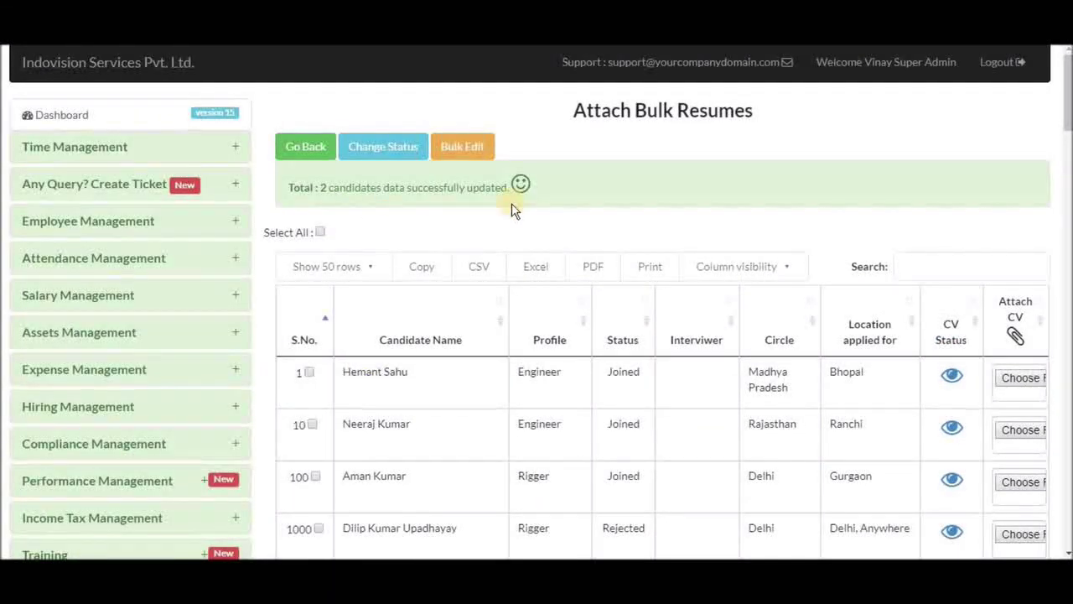
View the attached CVs of candidates 1 and 10, returning to the resume list after each
{"action": "left_click", "coordinate": [951, 378]}
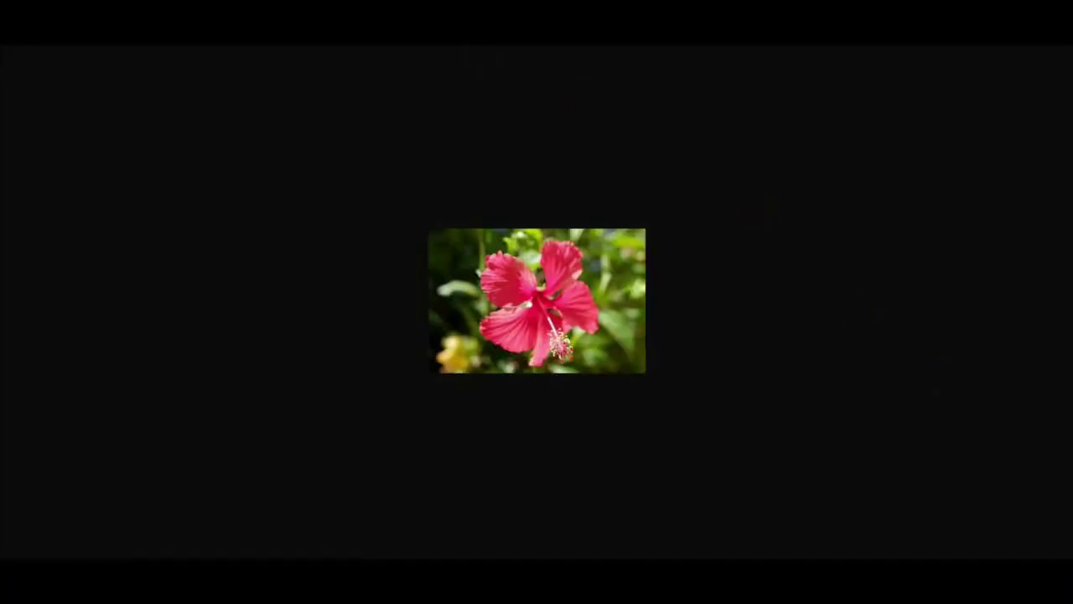
{"action": "key", "text": "alt+Left"}
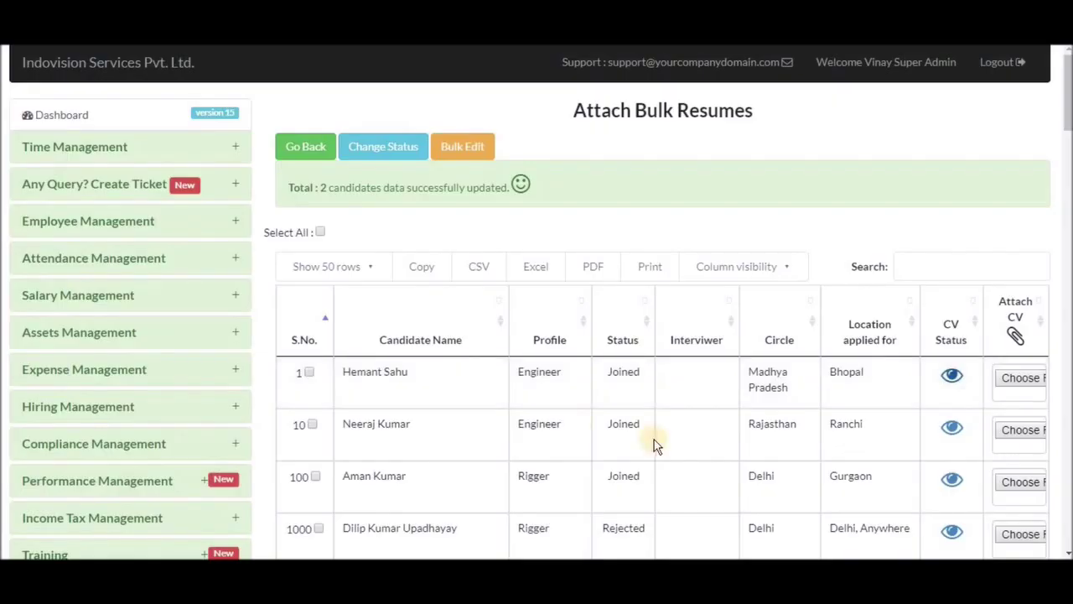
{"action": "left_click", "coordinate": [952, 431]}
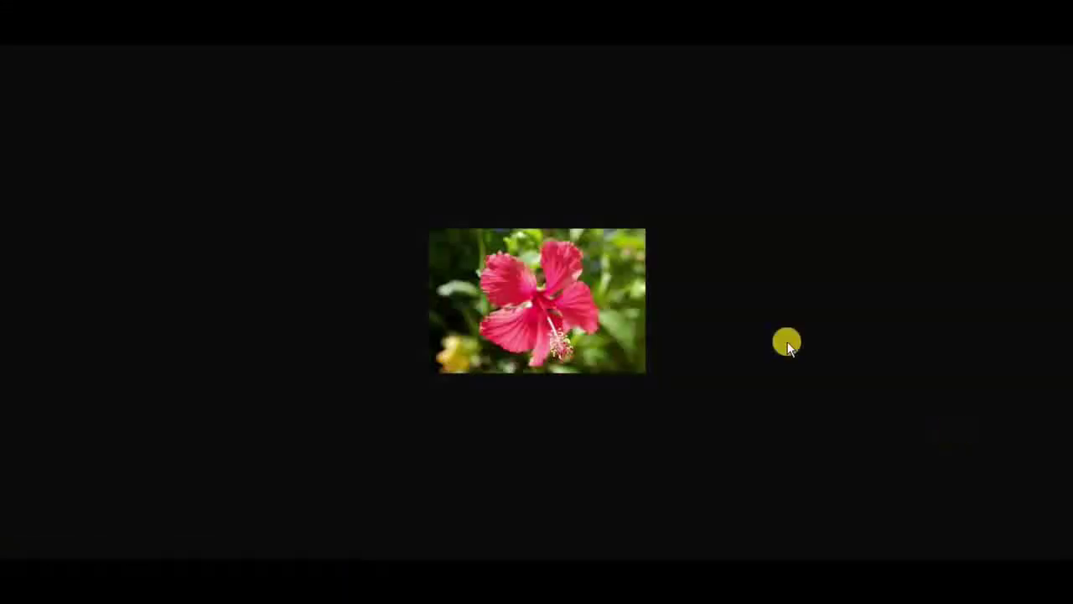
{"action": "key", "text": "alt+Left"}
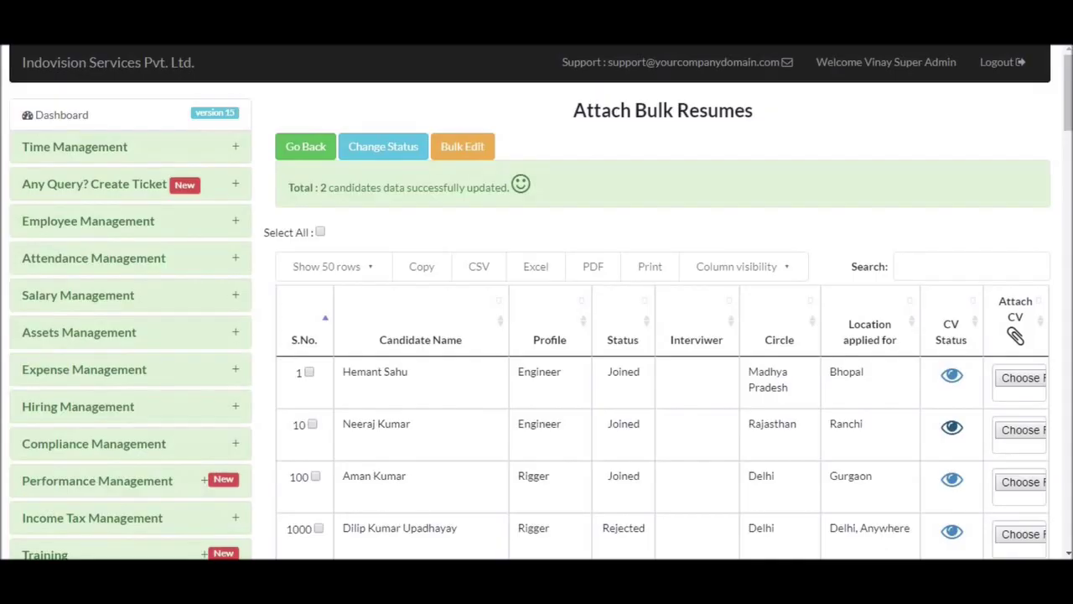
Go back to the hiring import page, download the sample hiring sheet and open it in Excel
{"action": "left_click", "coordinate": [313, 148]}
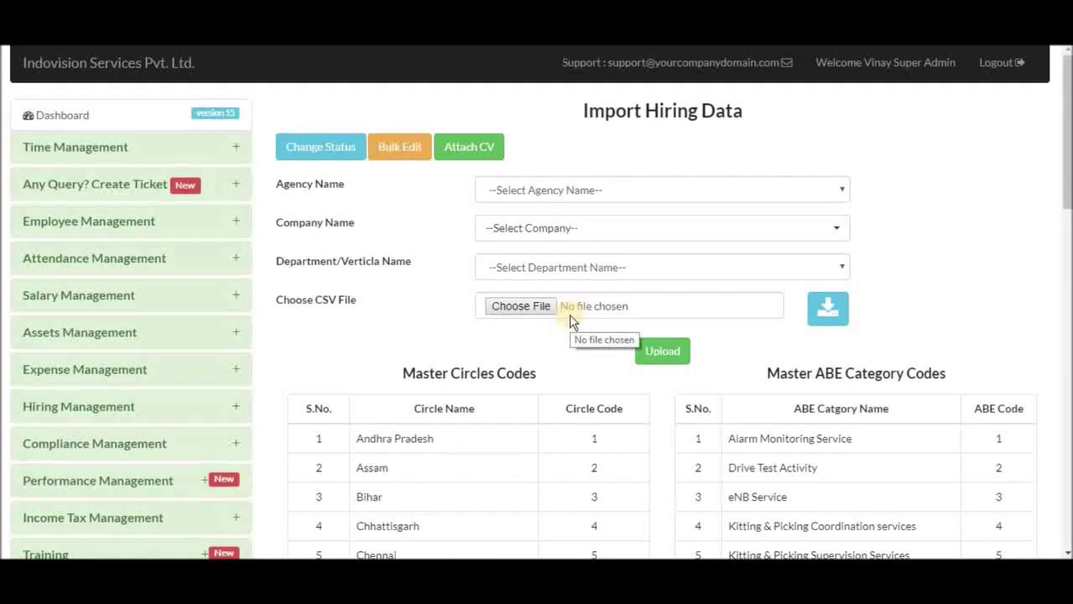
{"action": "left_click", "coordinate": [826, 316]}
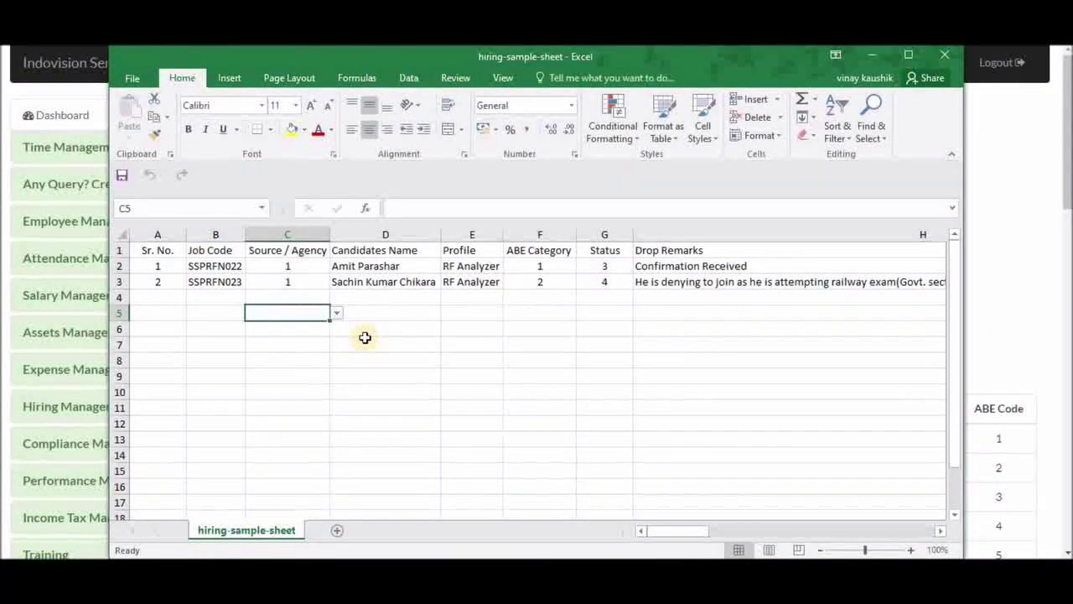
Examine all columns of the sample hiring sheet, from serial number through recruiter employee ID, and return to the first column
{"action": "scroll", "coordinate": [365, 337], "scroll_direction": "right", "scroll_amount": 2}
{"action": "scroll", "coordinate": [364, 337], "scroll_direction": "left", "scroll_amount": 2}
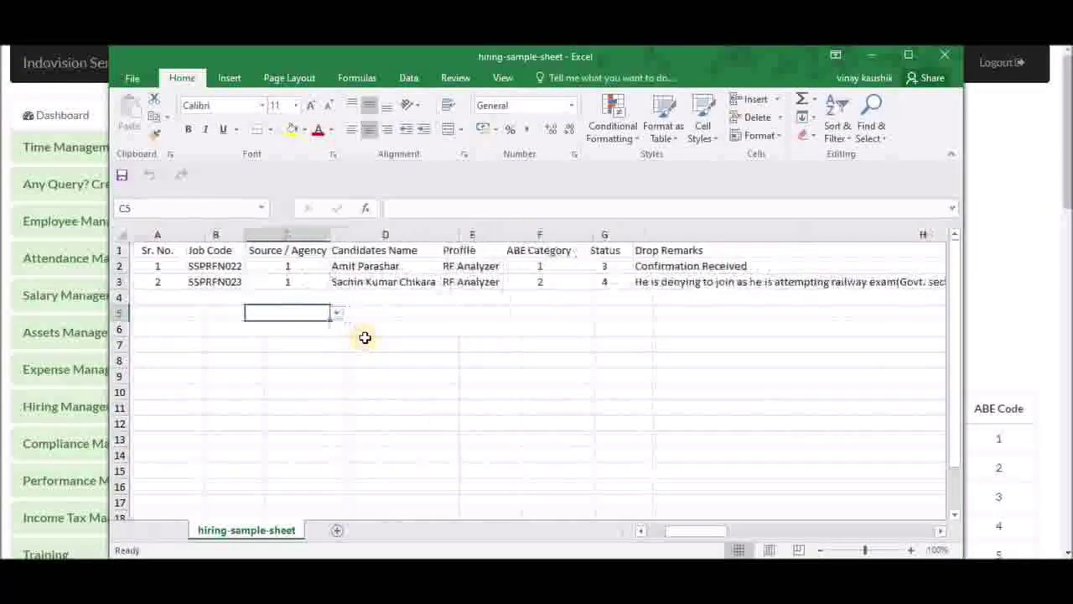
{"action": "scroll", "coordinate": [365, 337], "scroll_direction": "right", "scroll_amount": 7}
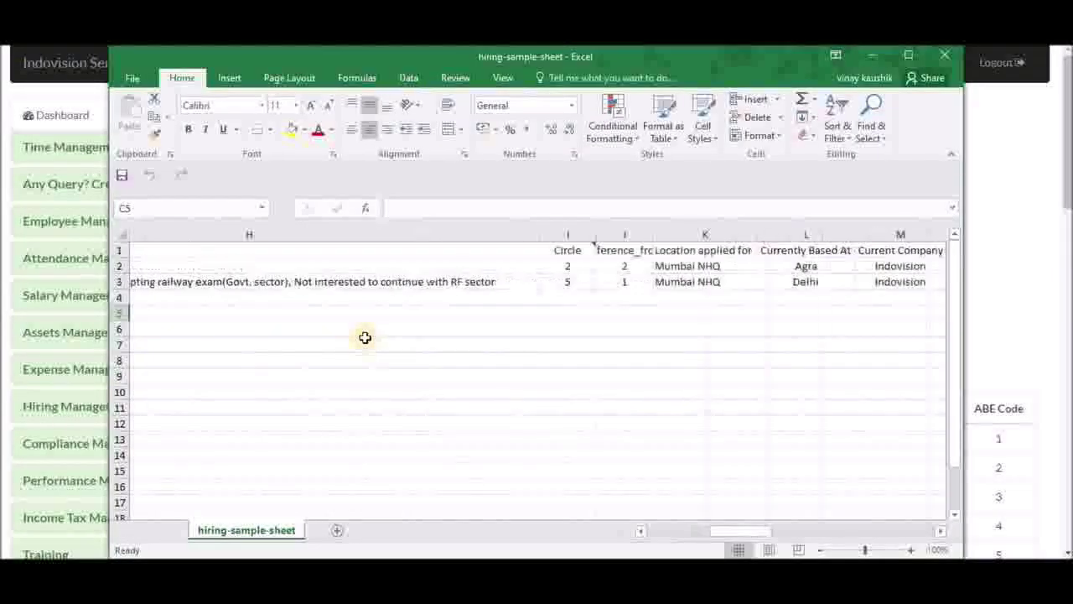
{"action": "scroll", "coordinate": [364, 337], "scroll_direction": "right", "scroll_amount": 5}
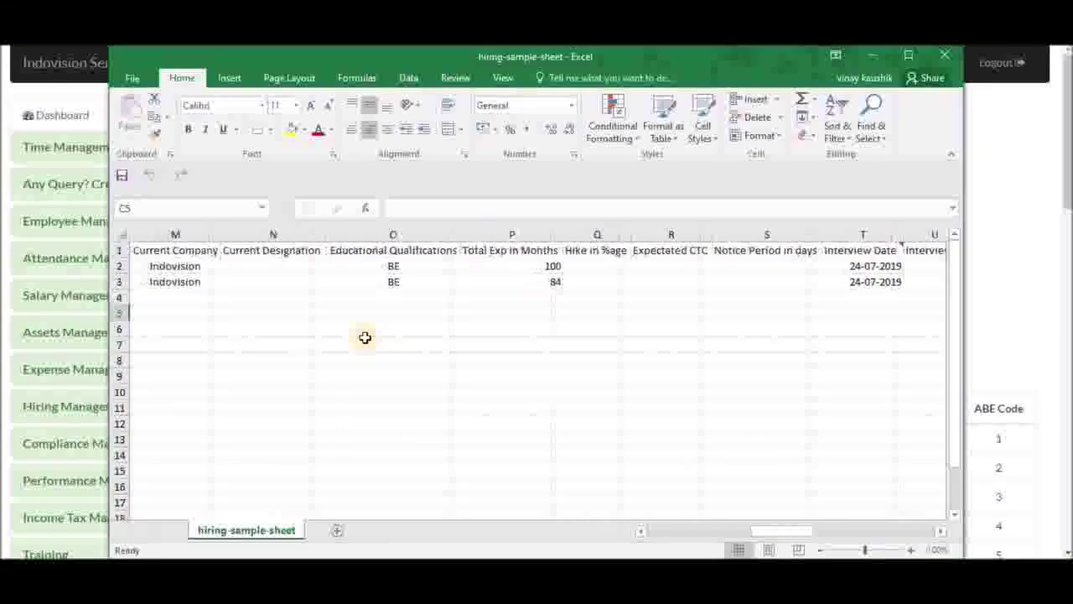
{"action": "scroll", "coordinate": [365, 337], "scroll_direction": "right", "scroll_amount": 6}
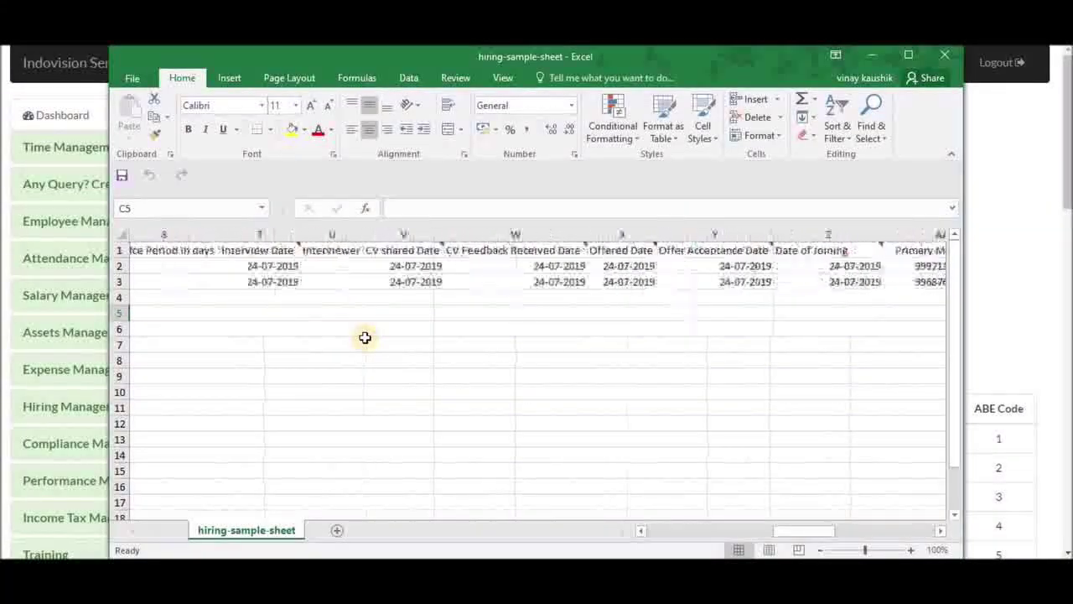
{"action": "scroll", "coordinate": [365, 337], "scroll_direction": "right", "scroll_amount": 1}
{"action": "scroll", "coordinate": [364, 337], "scroll_direction": "right", "scroll_amount": 6}
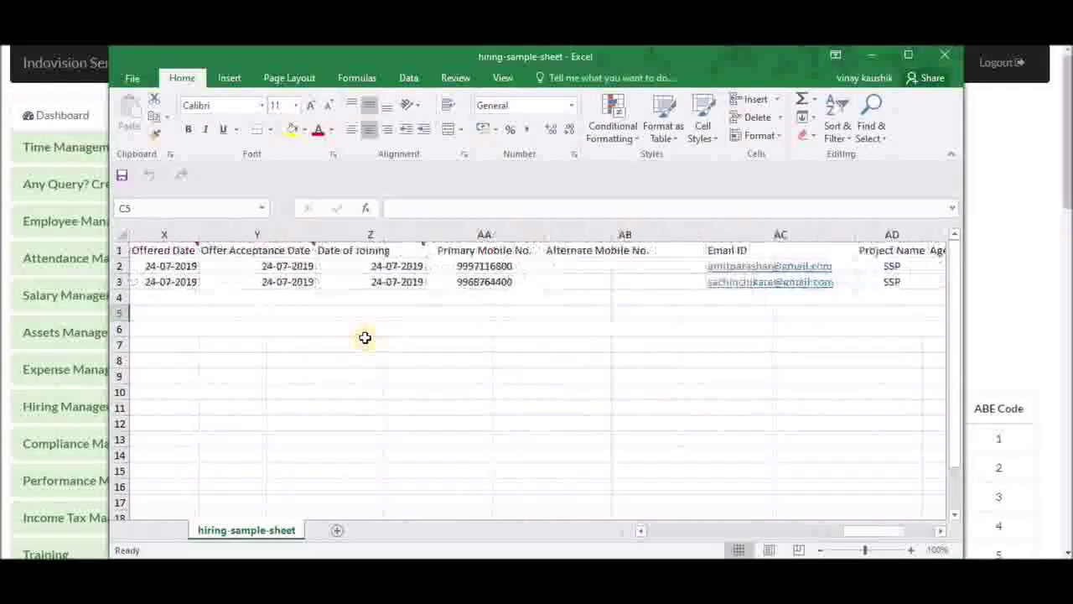
{"action": "scroll", "coordinate": [365, 337], "scroll_direction": "right", "scroll_amount": 1}
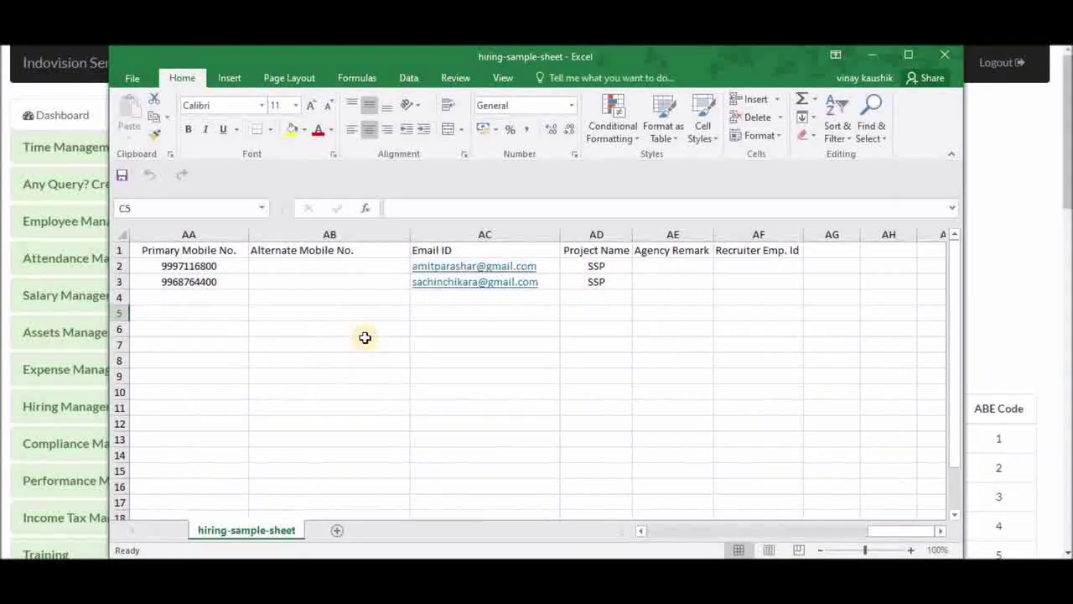
{"action": "scroll", "coordinate": [274, 312], "scroll_direction": "left", "scroll_amount": 20}
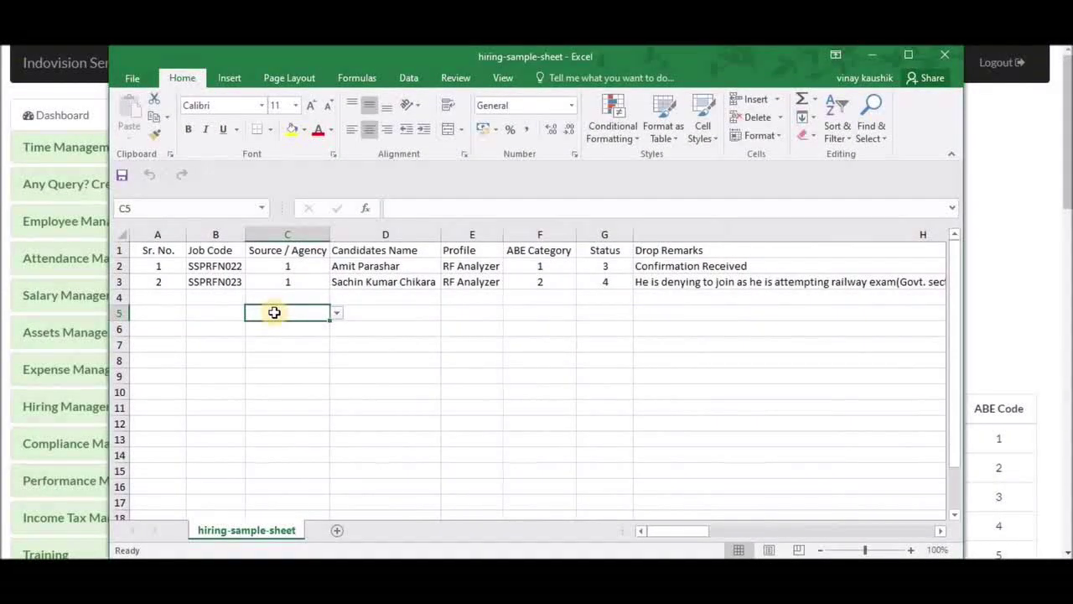
Set the two rows' job codes to SSPRFN025 and SSPRFN026 and their candidate names to employee test and employee video
{"action": "left_click", "coordinate": [225, 268]}
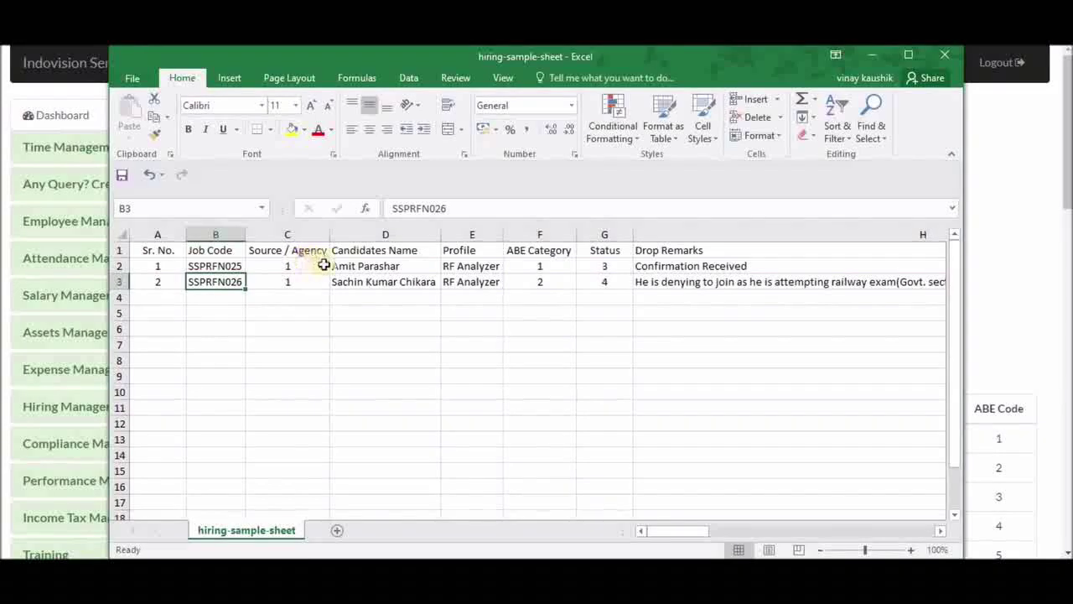
{"action": "left_click", "coordinate": [317, 265]}
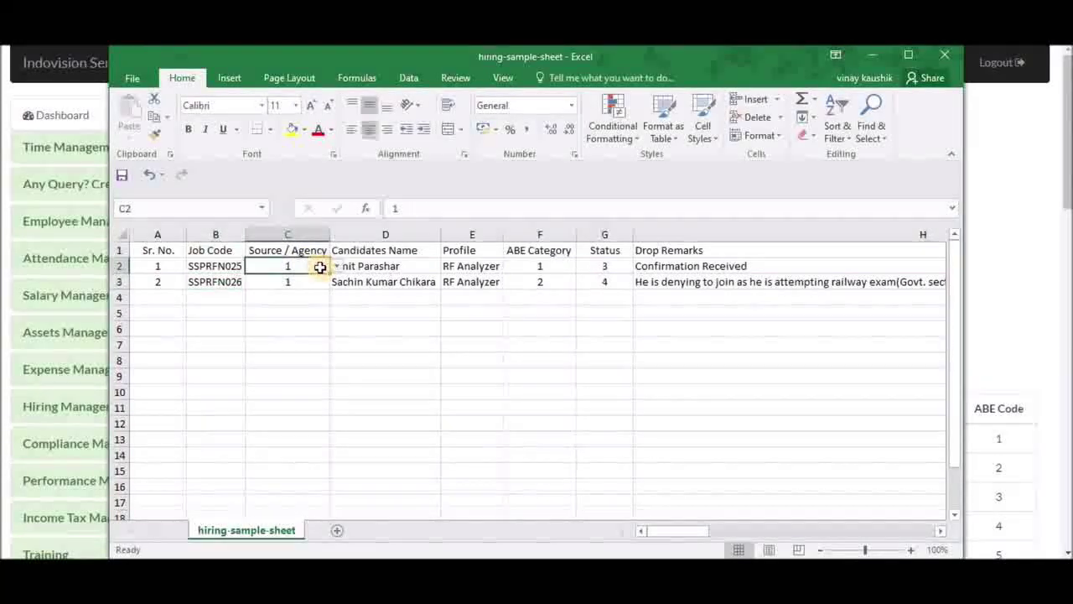
{"action": "left_click", "coordinate": [420, 265]}
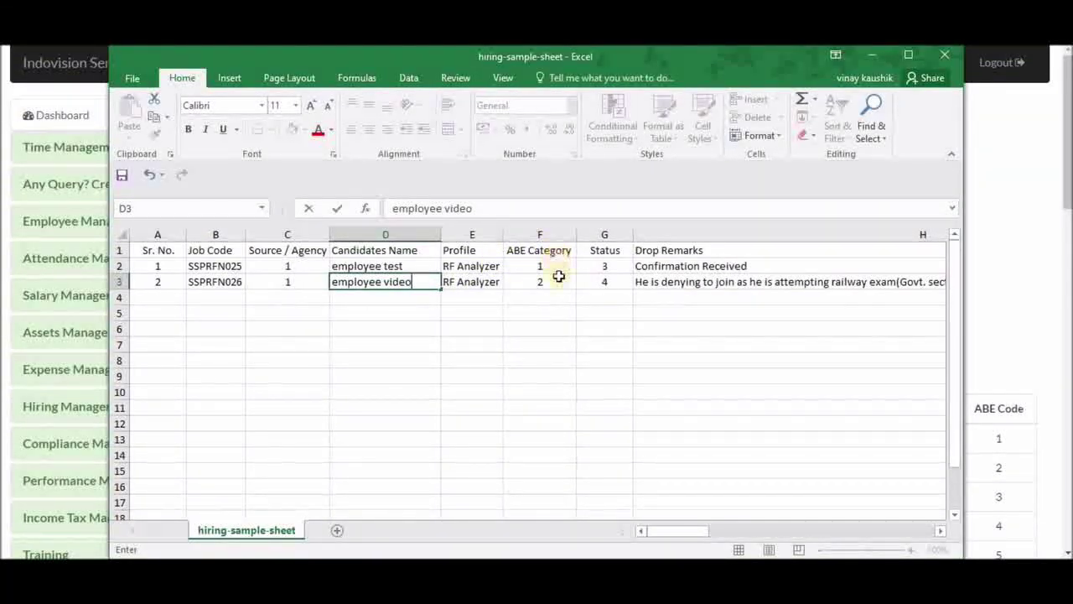
Look up the Master ABE Category Codes on the web import page, then return to the Excel sheet
{"action": "left_click", "coordinate": [996, 335]}
{"action": "scroll", "coordinate": [996, 335], "scroll_direction": "down", "scroll_amount": 5}
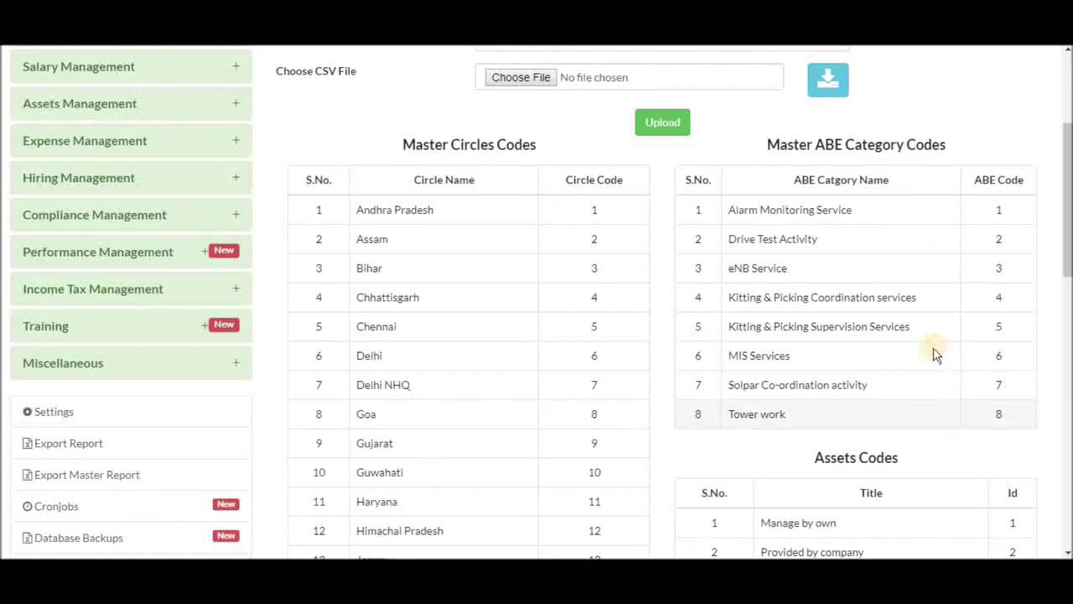
{"action": "key", "text": "alt+Tab"}
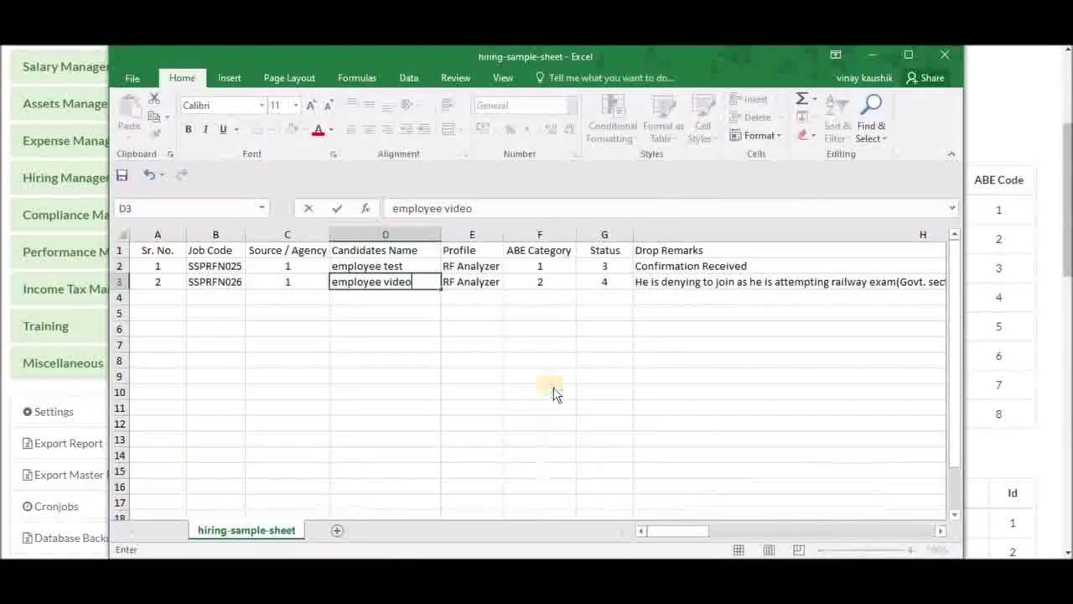
Review the status code options available for the first candidate in cell G2, leaving the list without choosing one
{"action": "left_click", "coordinate": [619, 266]}
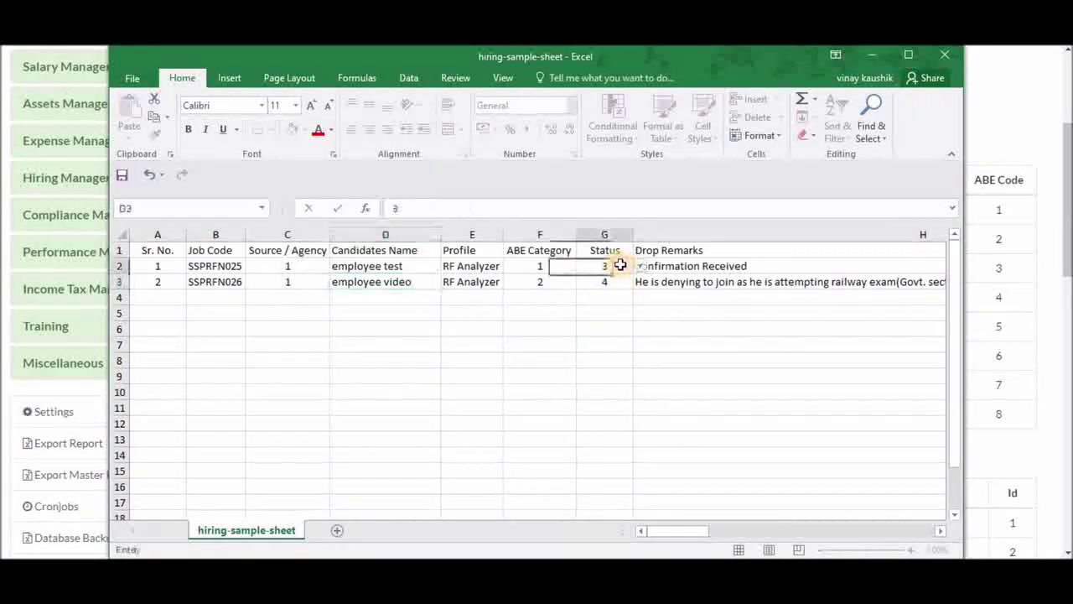
{"action": "left_click", "coordinate": [640, 267]}
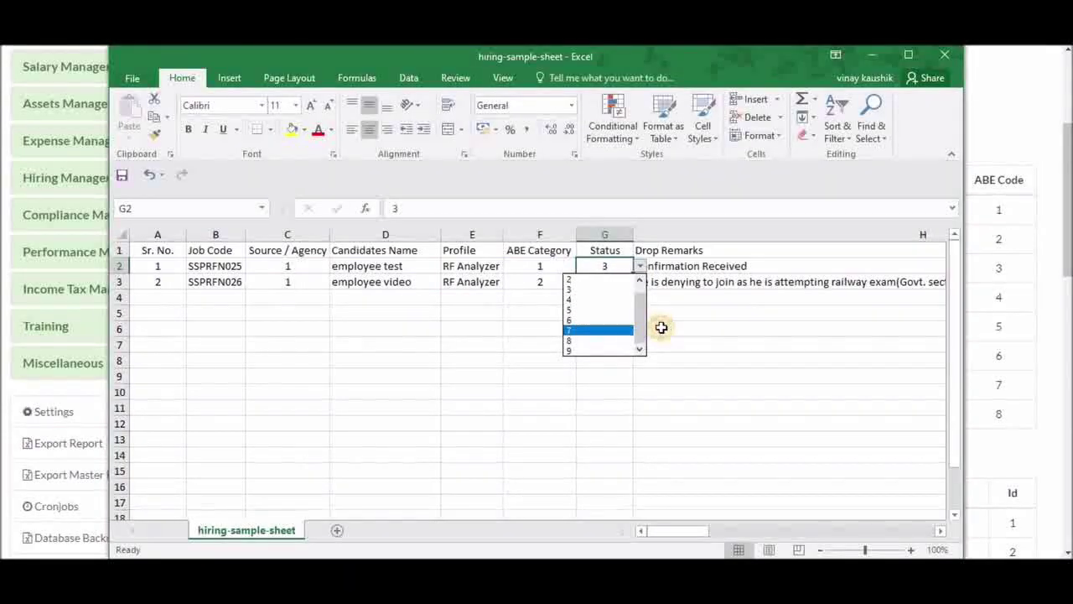
{"action": "key", "text": "Escape"}
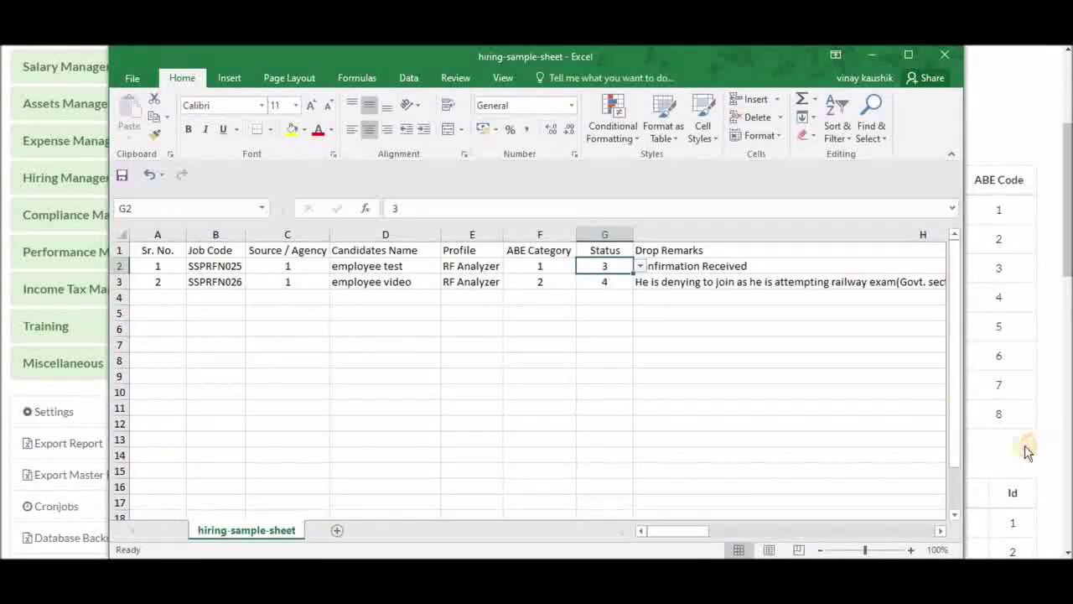
Find the Master Hiring Status Codes on the web import page and place the Excel sheet beside them for comparison
{"action": "left_click", "coordinate": [1028, 453]}
{"action": "scroll", "coordinate": [962, 445], "scroll_direction": "down", "scroll_amount": 10}
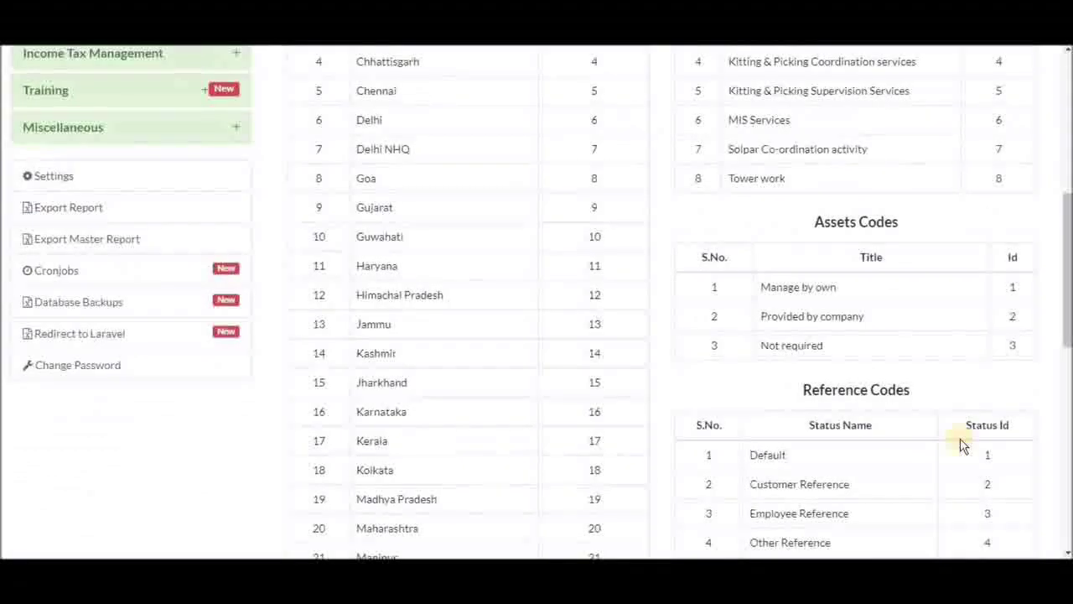
{"action": "scroll", "coordinate": [965, 347], "scroll_direction": "down", "scroll_amount": 1}
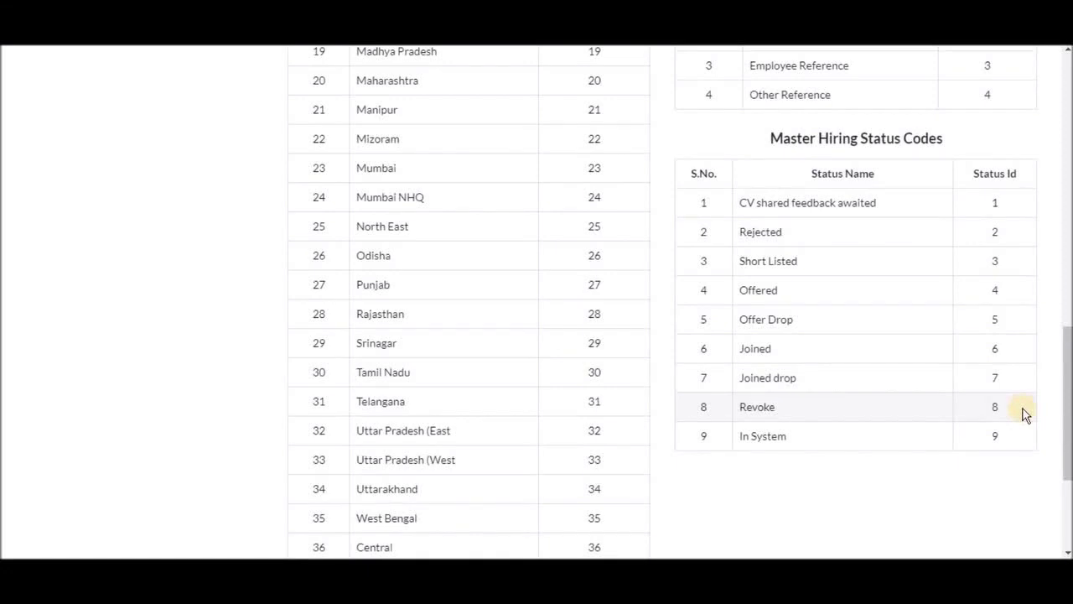
{"action": "key", "text": "alt+Tab"}
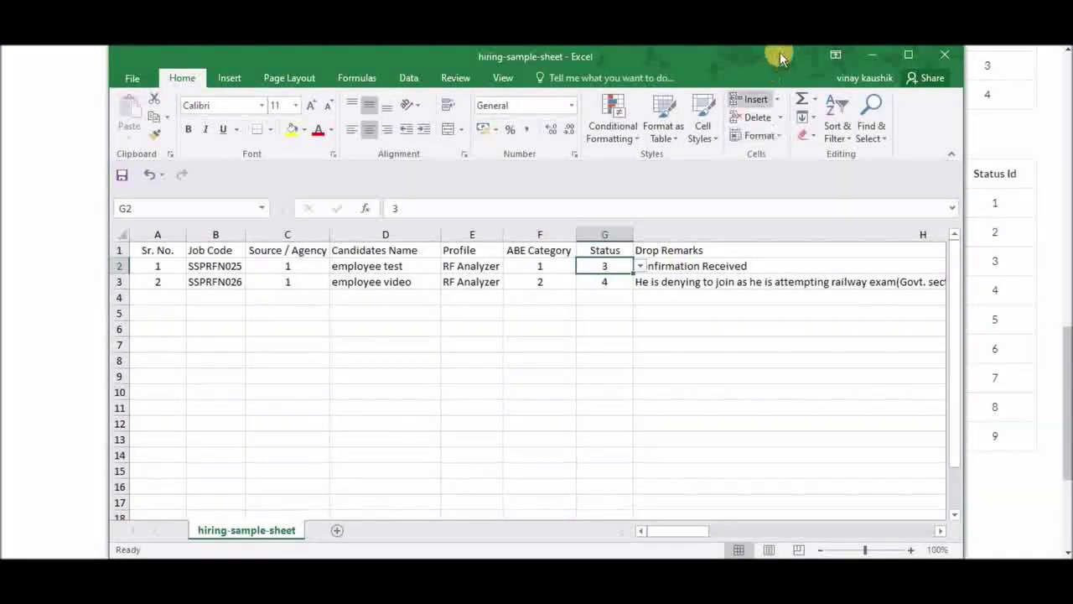
{"action": "left_click_drag", "start_coordinate": [437, 60], "coordinate": [93, 70]}
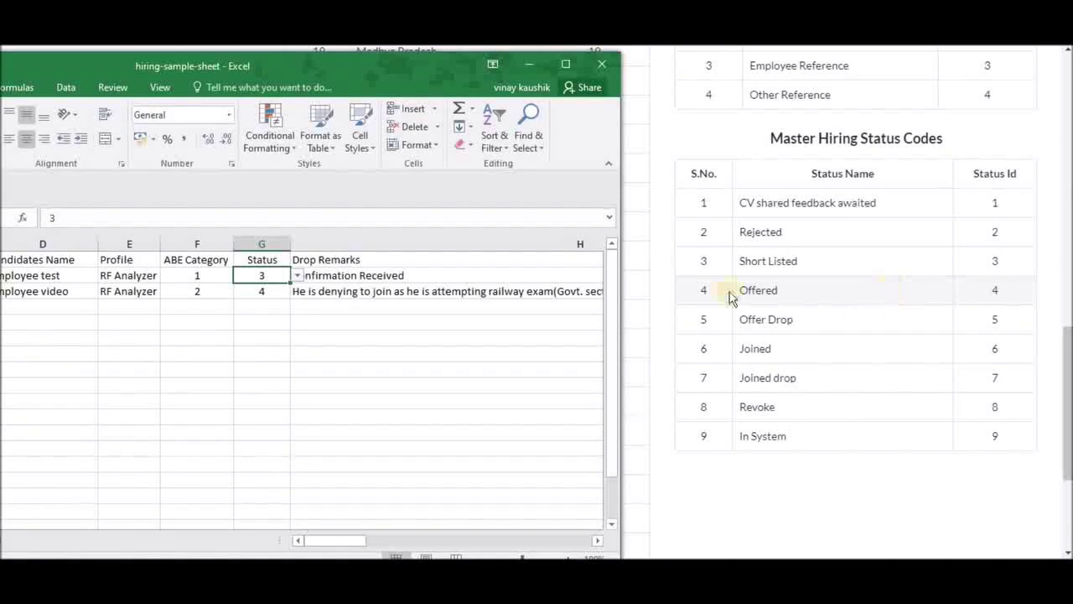
Look up the Master Circles Codes on the web import page for the sheet's Circle column, and return to the Excel sheet
{"action": "left_click", "coordinate": [493, 312]}
{"action": "scroll", "coordinate": [493, 312], "scroll_direction": "right", "scroll_amount": 5}
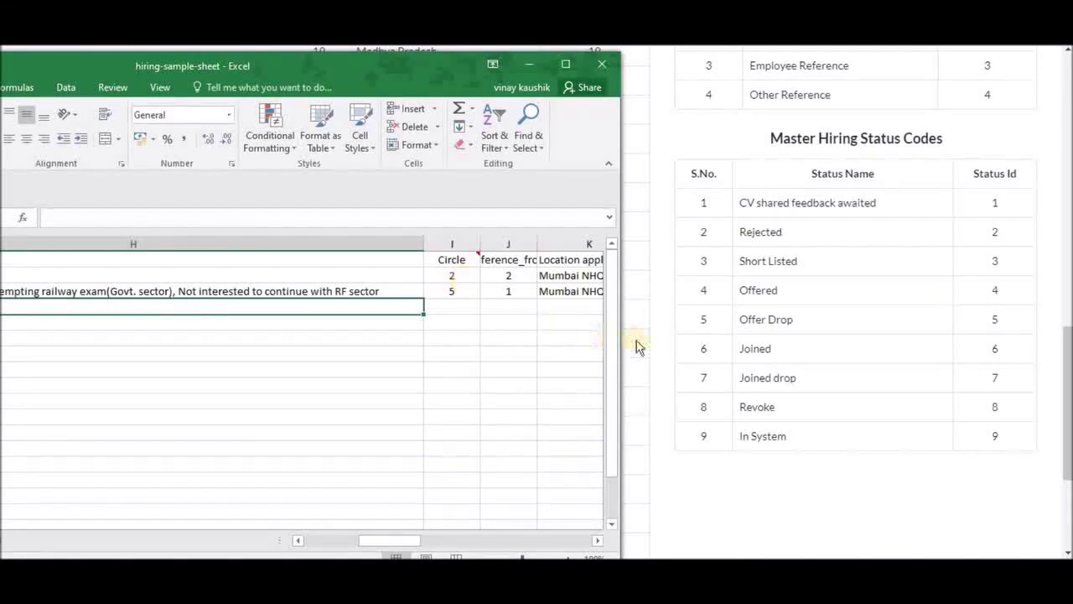
{"action": "left_click", "coordinate": [637, 187]}
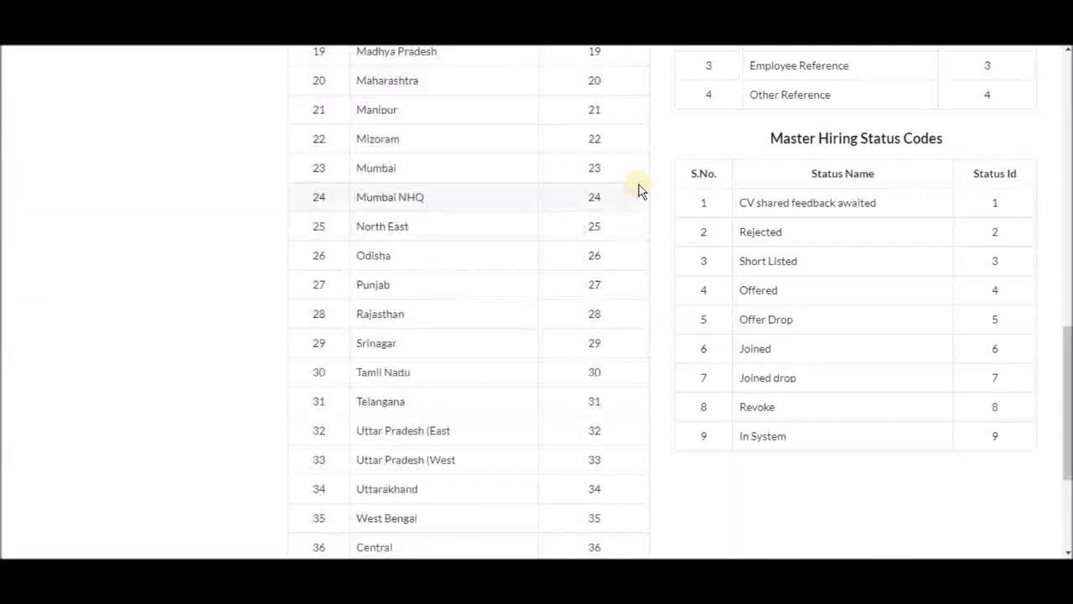
{"action": "scroll", "coordinate": [637, 187], "scroll_direction": "up", "scroll_amount": 8}
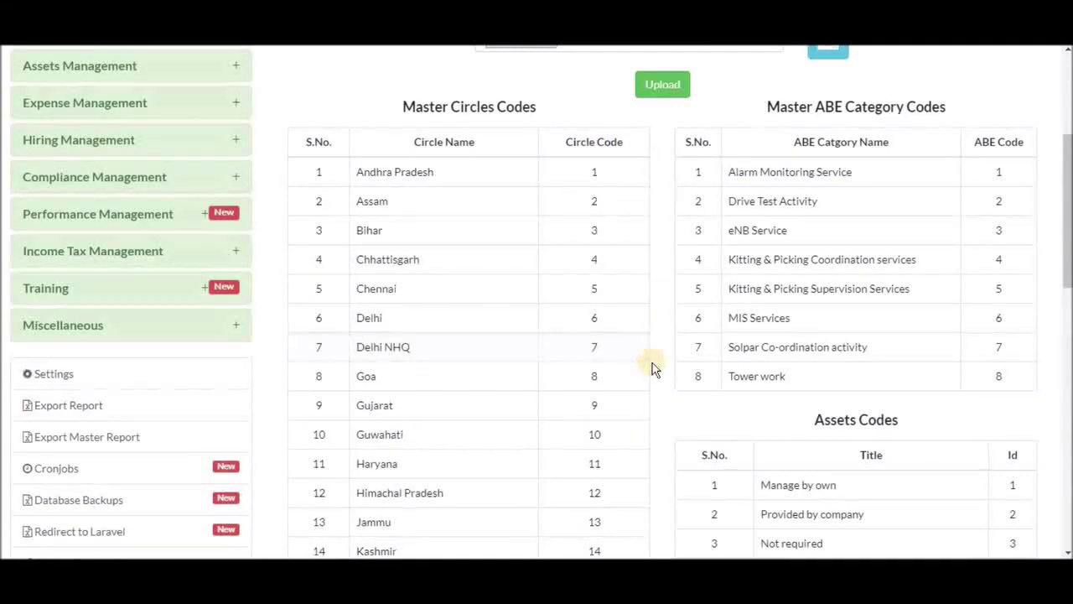
{"action": "scroll", "coordinate": [651, 366], "scroll_direction": "down", "scroll_amount": 5}
{"action": "scroll", "coordinate": [654, 369], "scroll_direction": "down", "scroll_amount": 6}
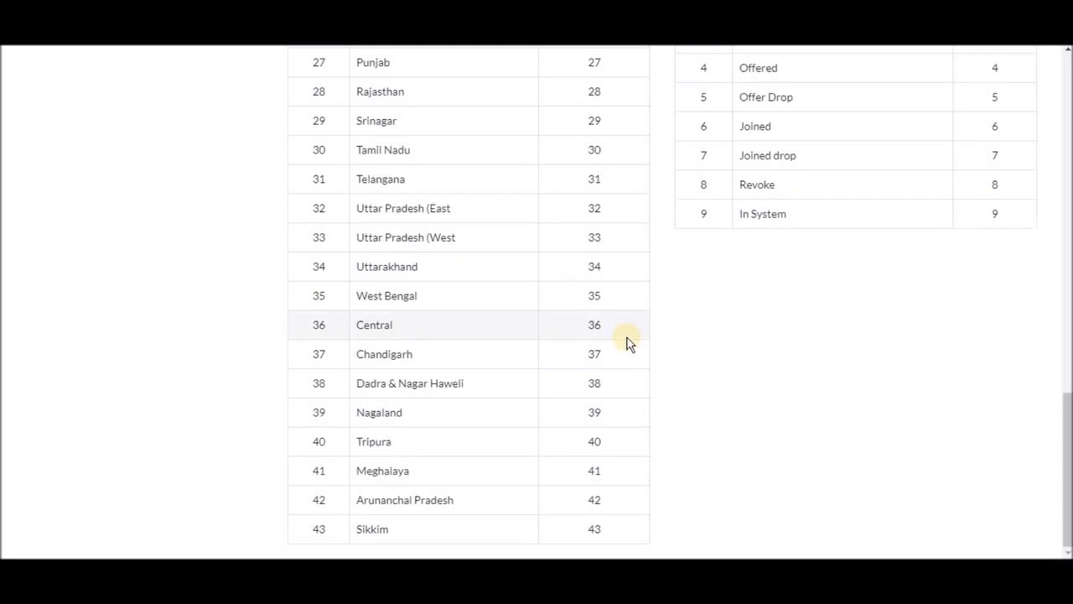
{"action": "key", "text": "alt+Tab"}
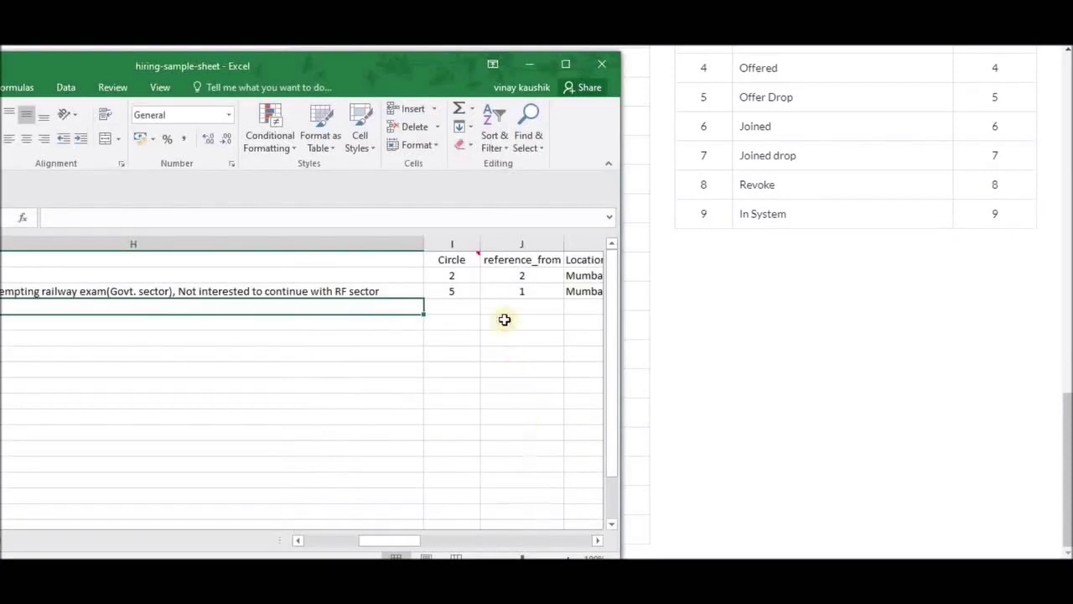
Review the reference_from options in cell J2, compare them with the Reference Codes on the web import page, and return to Excel
{"action": "left_click", "coordinate": [558, 273]}
{"action": "left_click", "coordinate": [570, 276]}
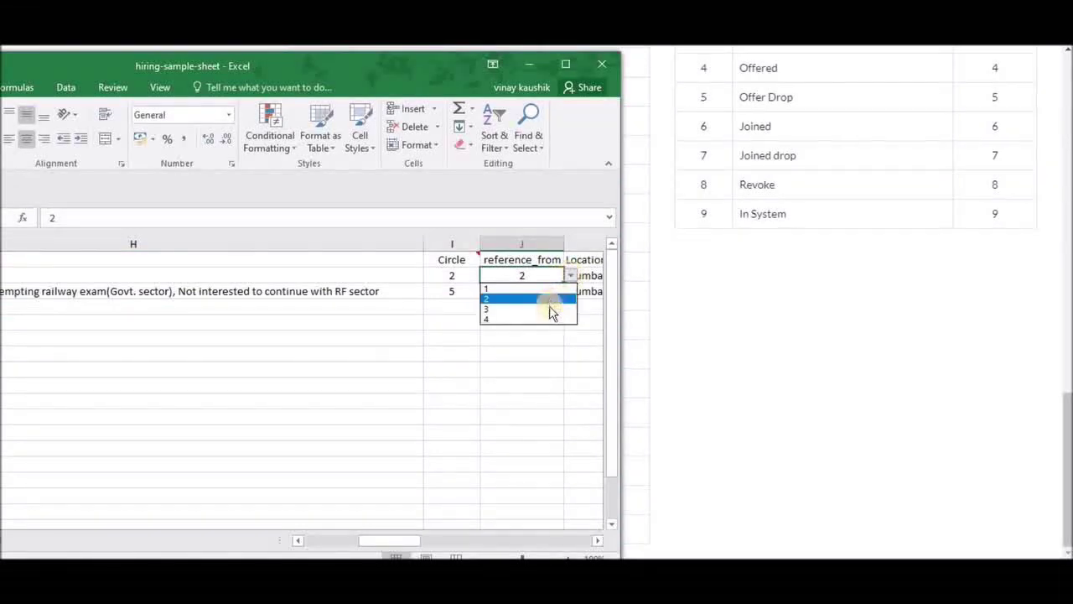
{"action": "left_click", "coordinate": [685, 293]}
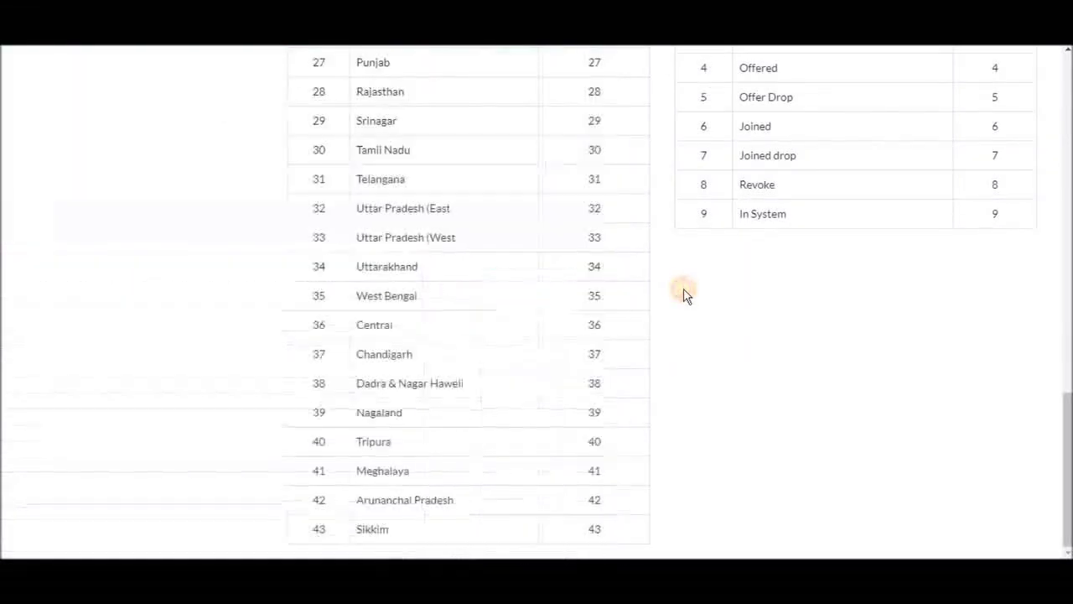
{"action": "scroll", "coordinate": [682, 292], "scroll_direction": "up", "scroll_amount": 5}
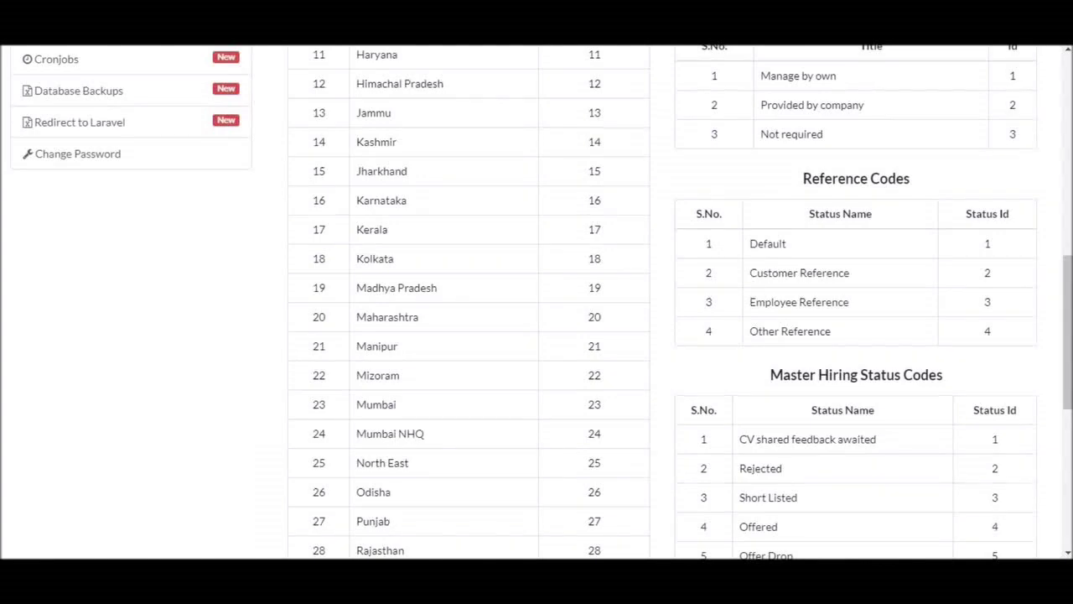
{"action": "key", "text": "alt+Tab"}
Replace the primary mobile numbers of both candidates in cells AA2 and AA3 with new numbers
{"action": "scroll", "coordinate": [499, 330], "scroll_direction": "right", "scroll_amount": 5}
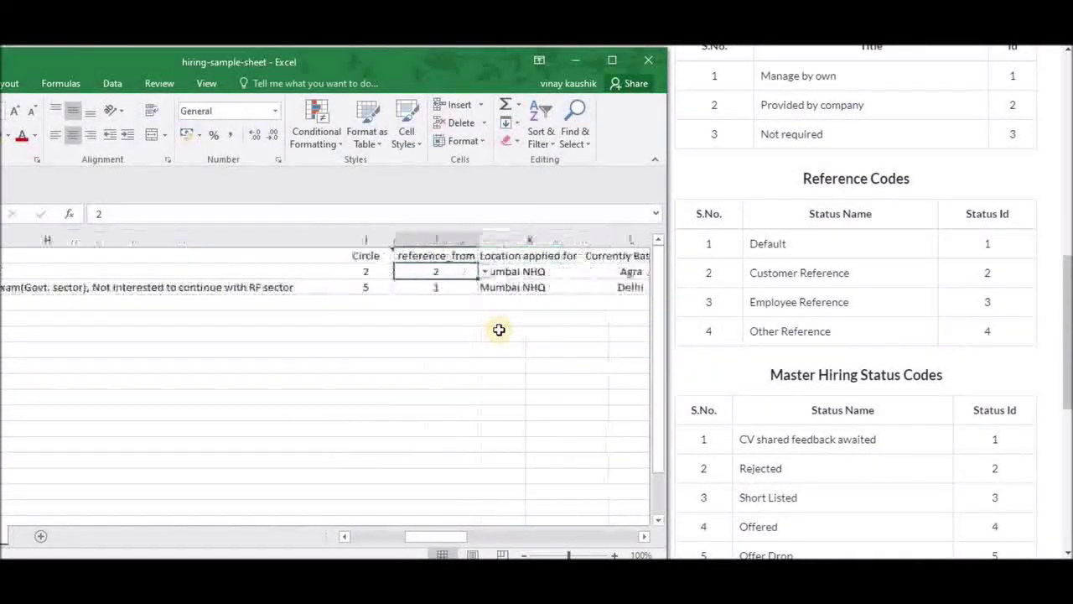
{"action": "scroll", "coordinate": [499, 330], "scroll_direction": "right", "scroll_amount": 1}
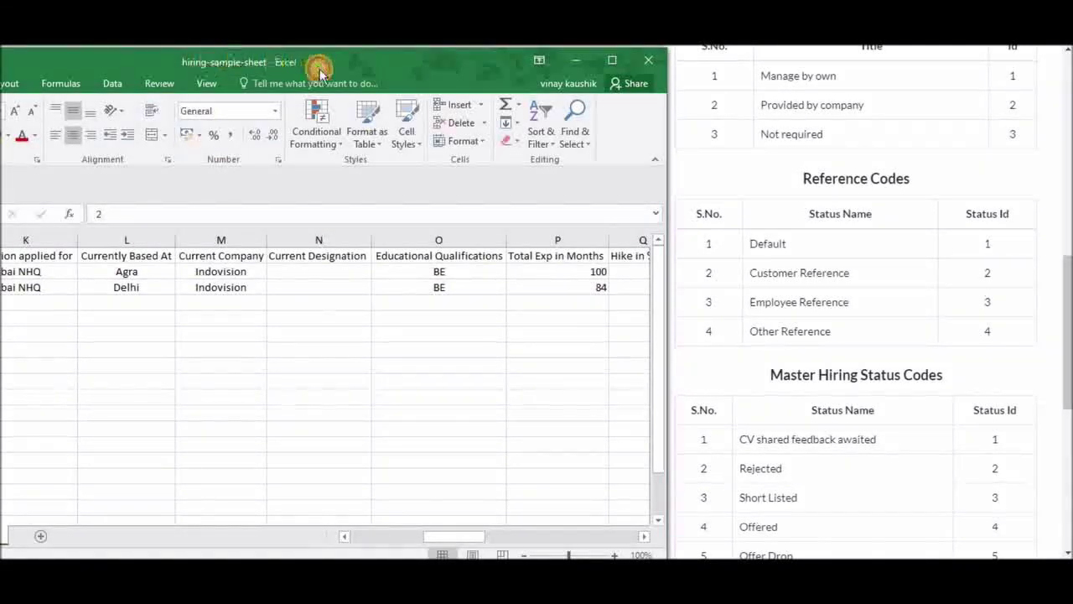
{"action": "left_click_drag", "start_coordinate": [319, 67], "coordinate": [495, 76]}
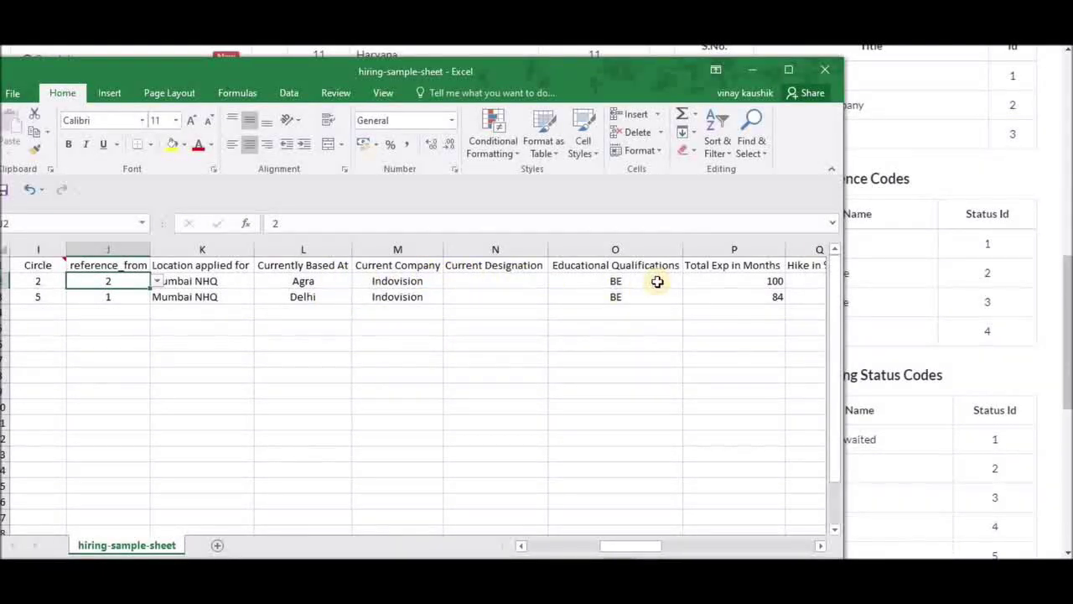
{"action": "scroll", "coordinate": [657, 282], "scroll_direction": "right", "scroll_amount": 6}
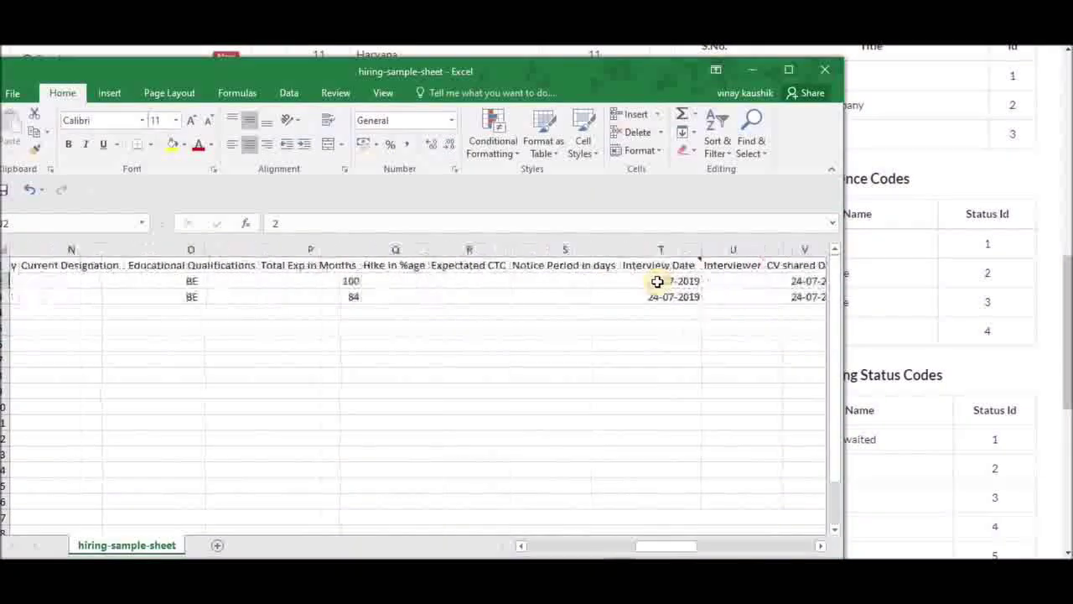
{"action": "scroll", "coordinate": [657, 282], "scroll_direction": "right", "scroll_amount": 7}
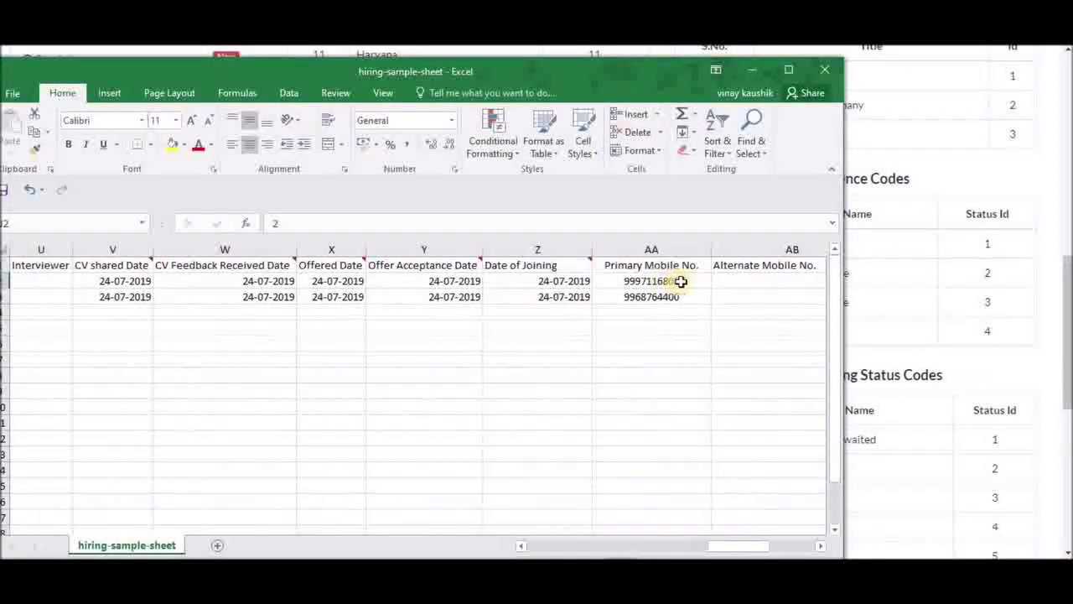
{"action": "left_click", "coordinate": [690, 281]}
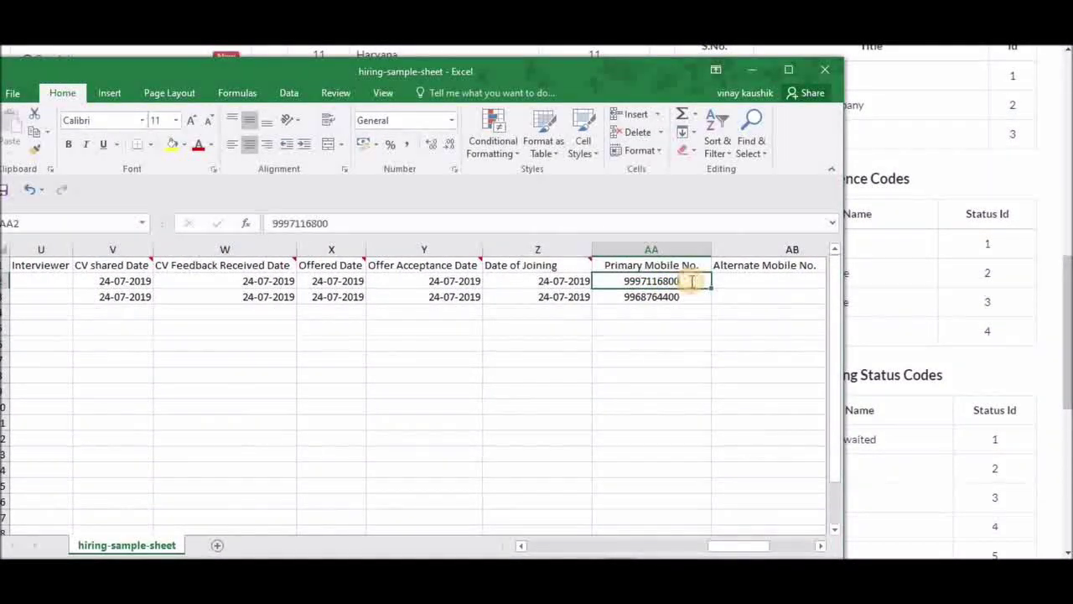
{"action": "double_click", "coordinate": [692, 282]}
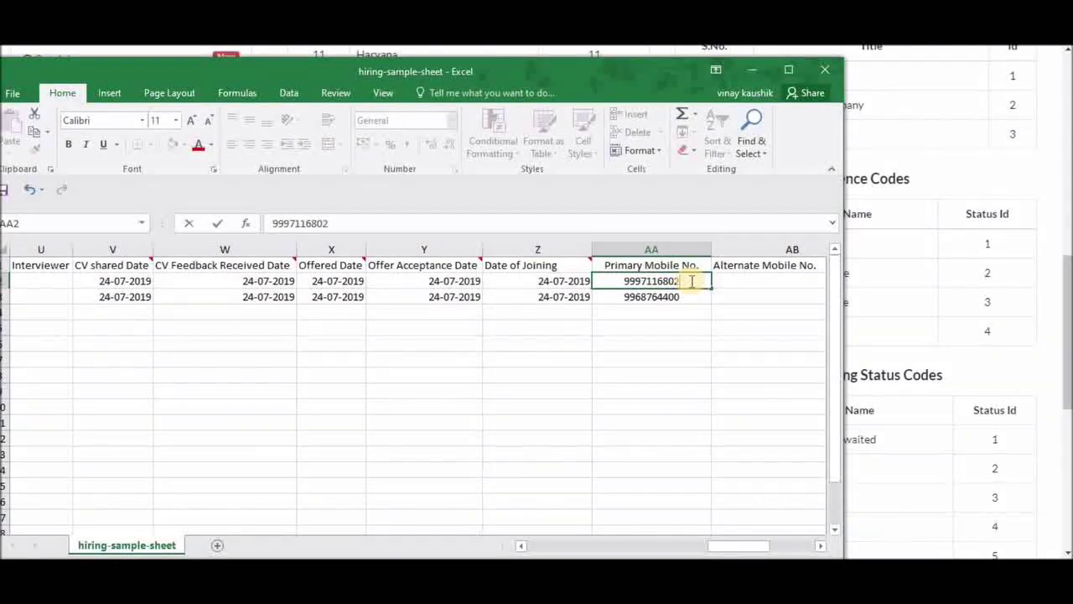
{"action": "key", "text": "Return"}
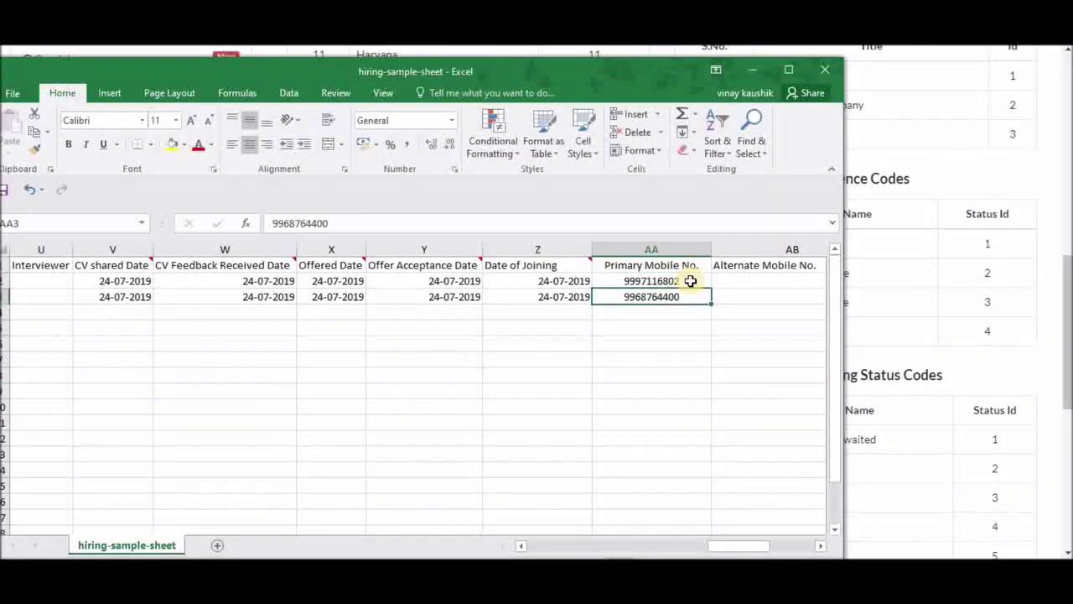
{"action": "key", "text": "F2"}
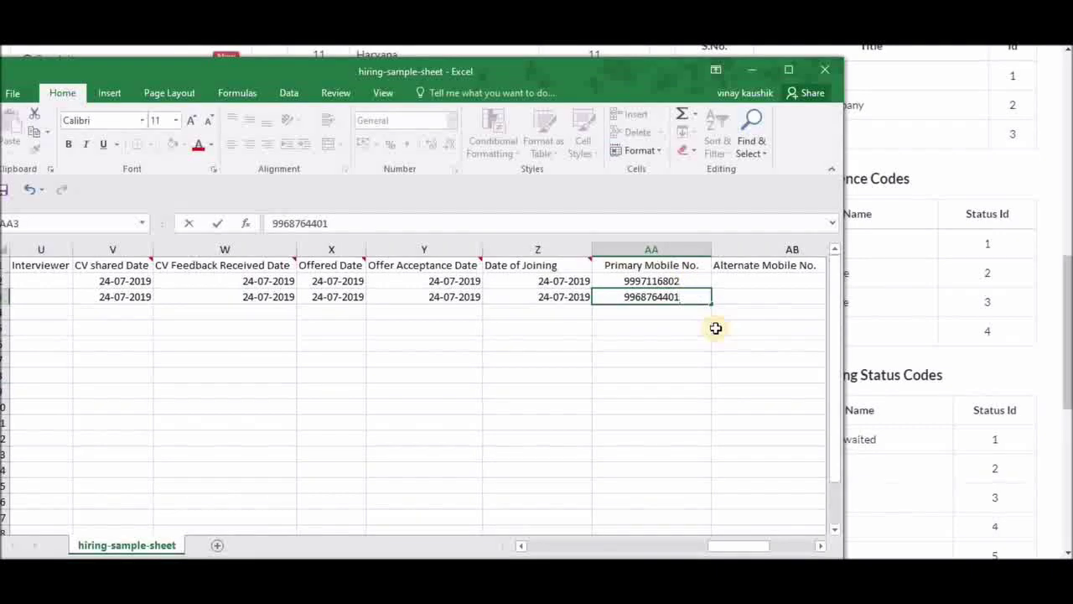
{"action": "scroll", "coordinate": [715, 328], "scroll_direction": "right", "scroll_amount": 3}
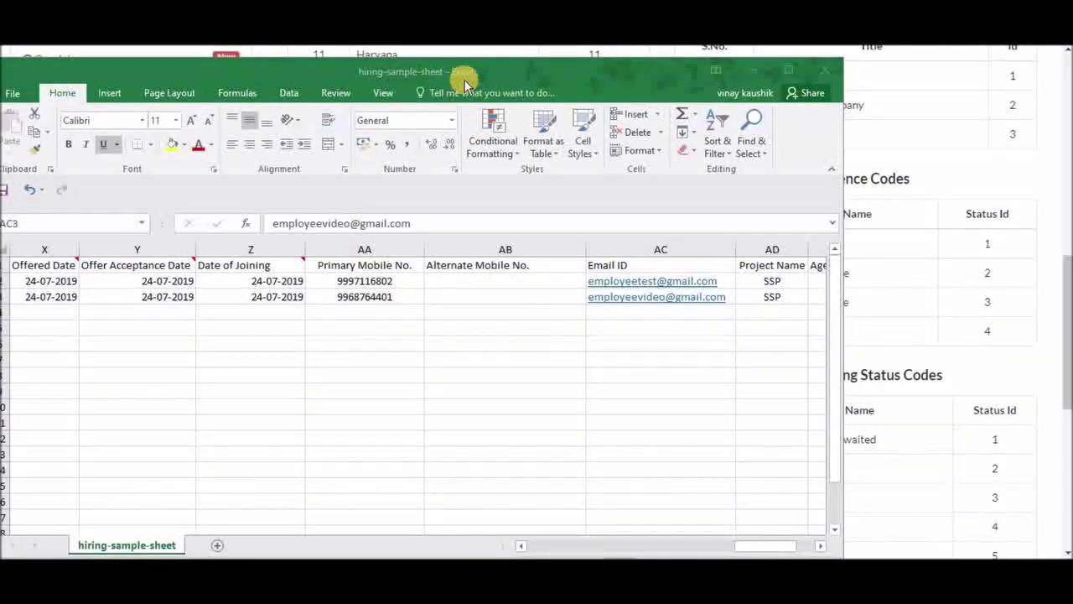
Save the sheet to the Desktop as video sheet in CSV (Comma delimited) format, keeping that format, and close it without saving again
{"action": "left_click", "coordinate": [7, 98]}
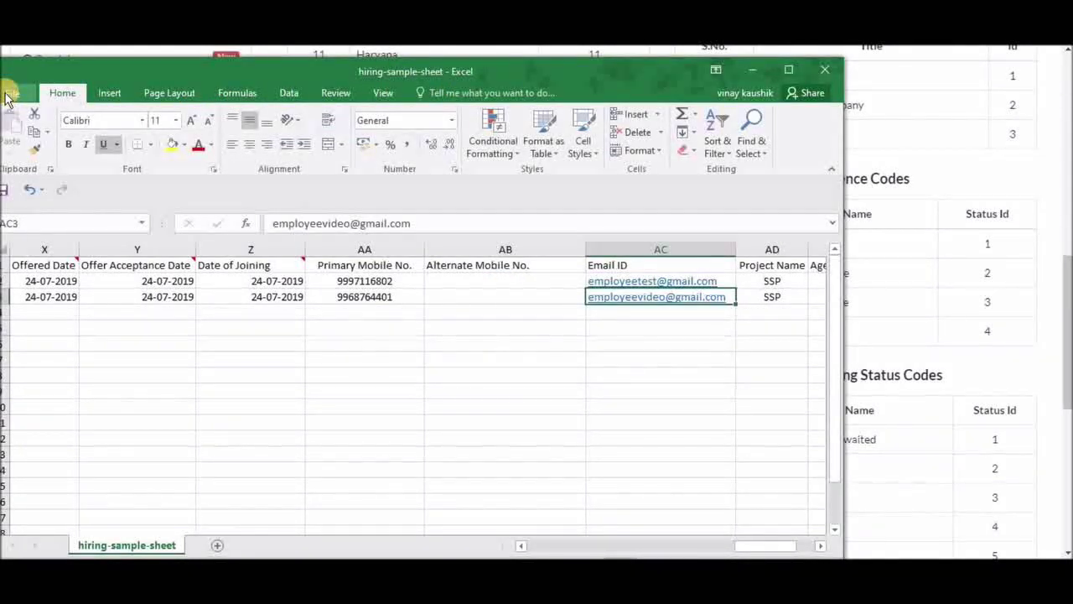
{"action": "left_click", "coordinate": [7, 96]}
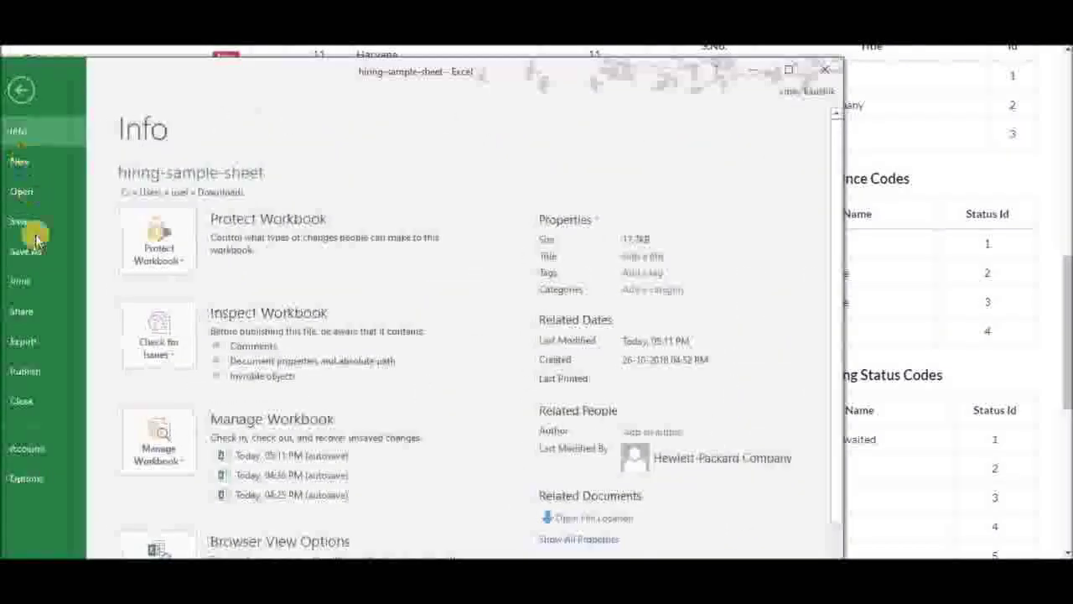
{"action": "left_click", "coordinate": [38, 251]}
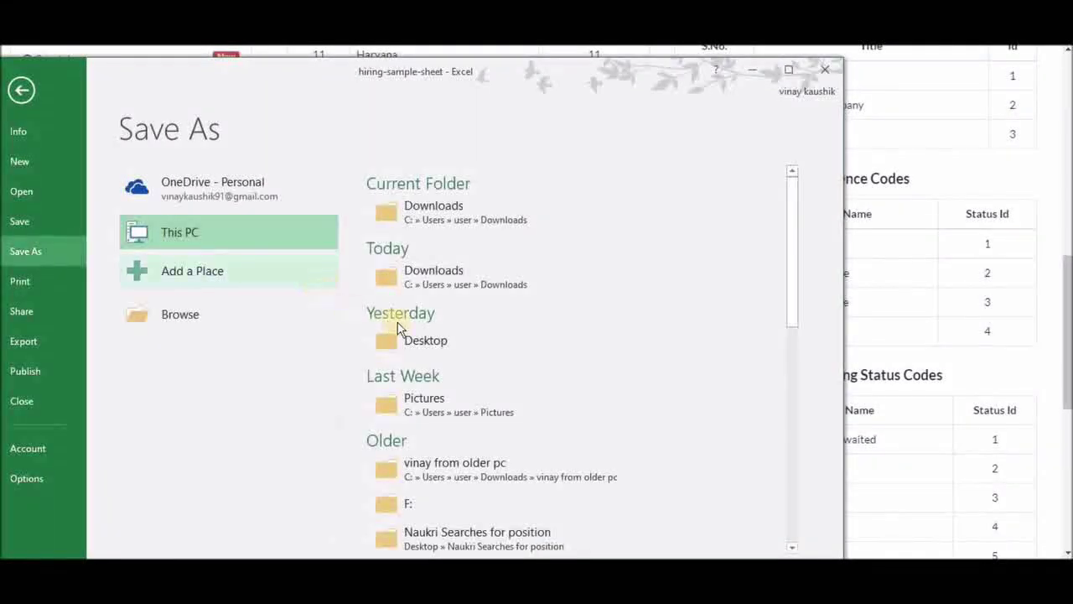
{"action": "left_click", "coordinate": [403, 339]}
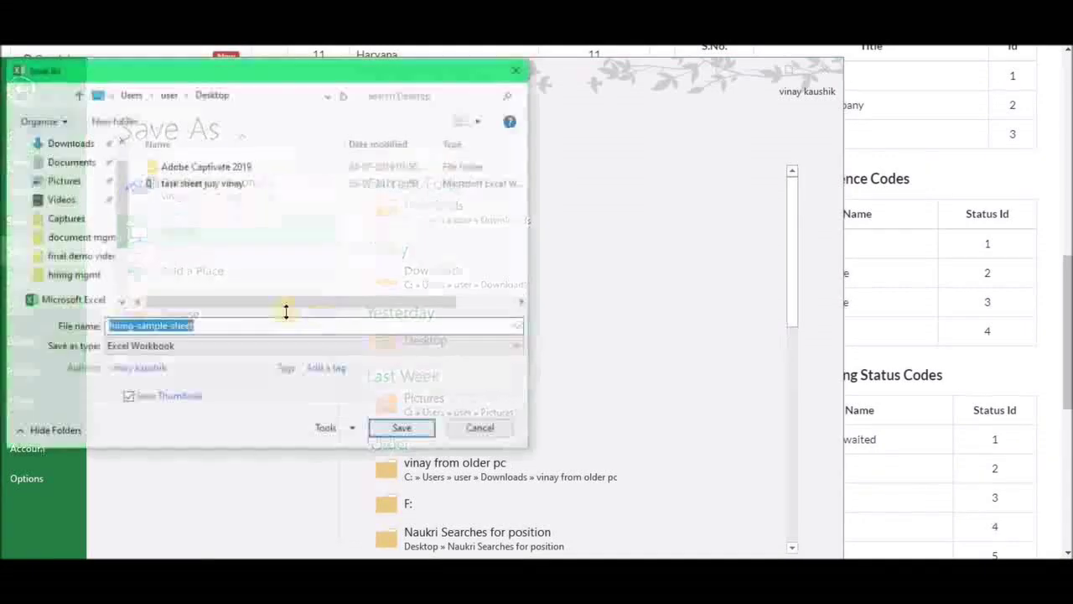
{"action": "type", "text": "v"}
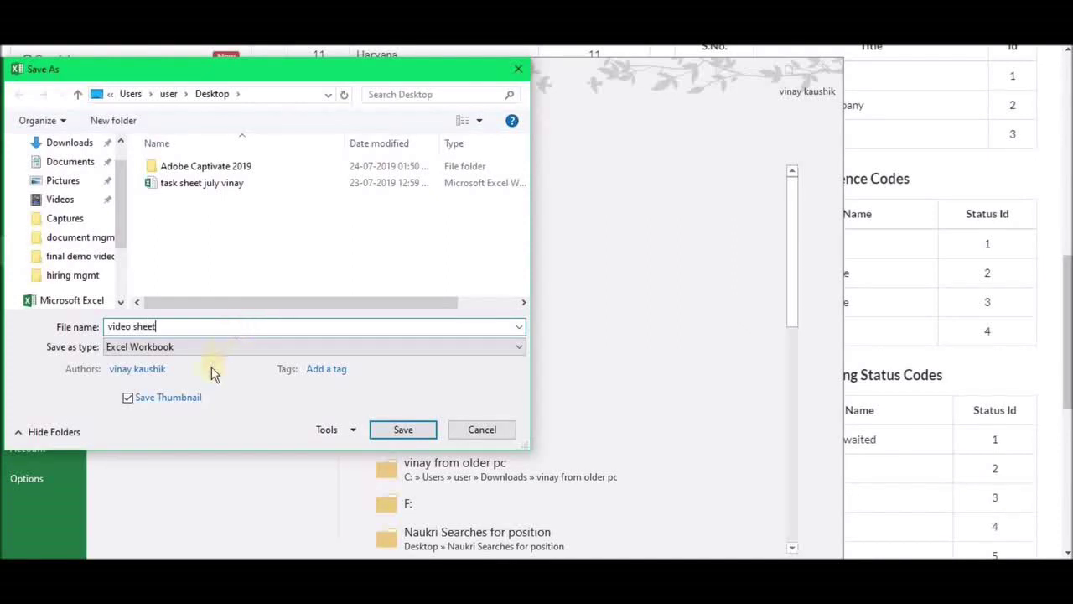
{"action": "type", "text": "ideo sheet"}
{"action": "left_click", "coordinate": [209, 348]}
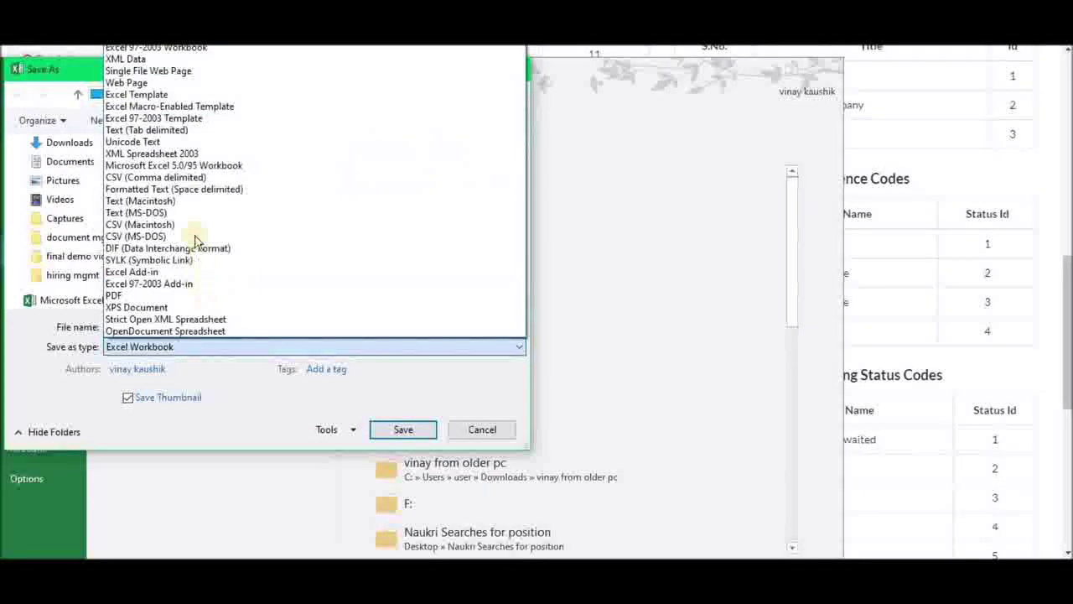
{"action": "left_click", "coordinate": [195, 178]}
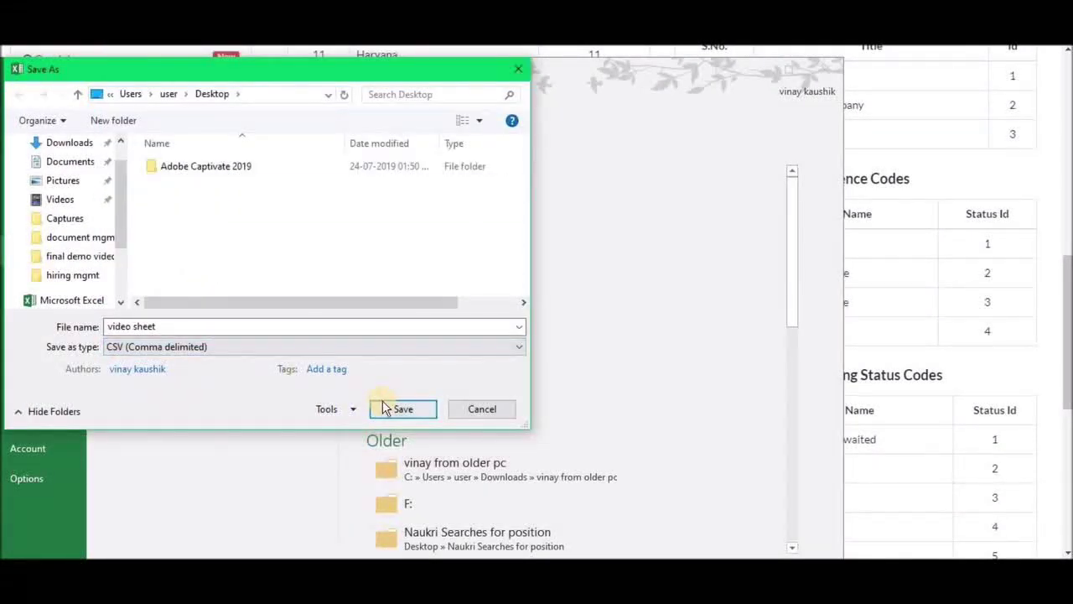
{"action": "left_click", "coordinate": [385, 407]}
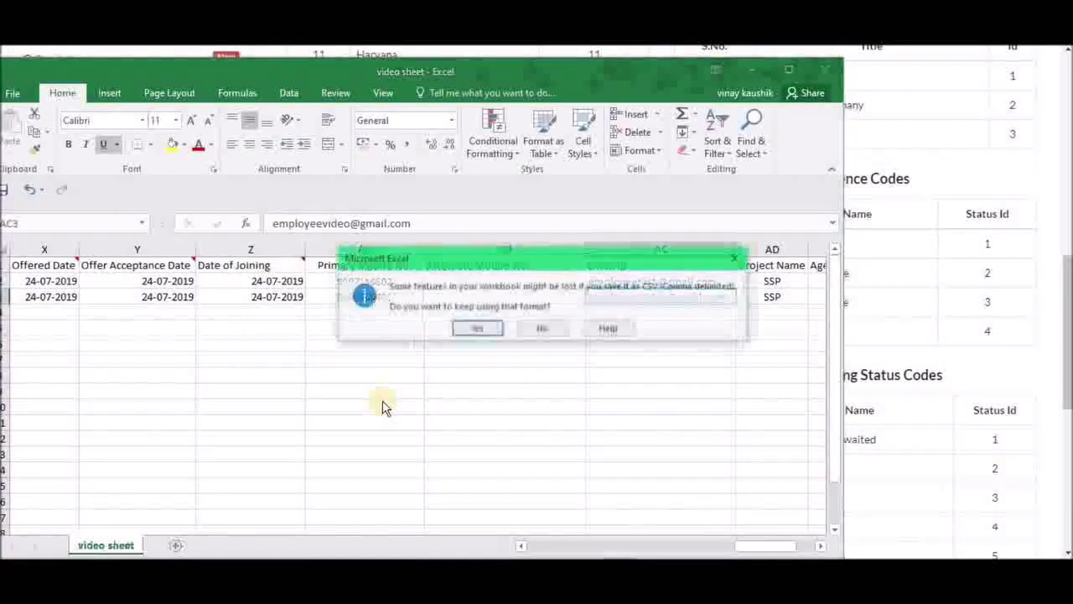
{"action": "left_click", "coordinate": [480, 329]}
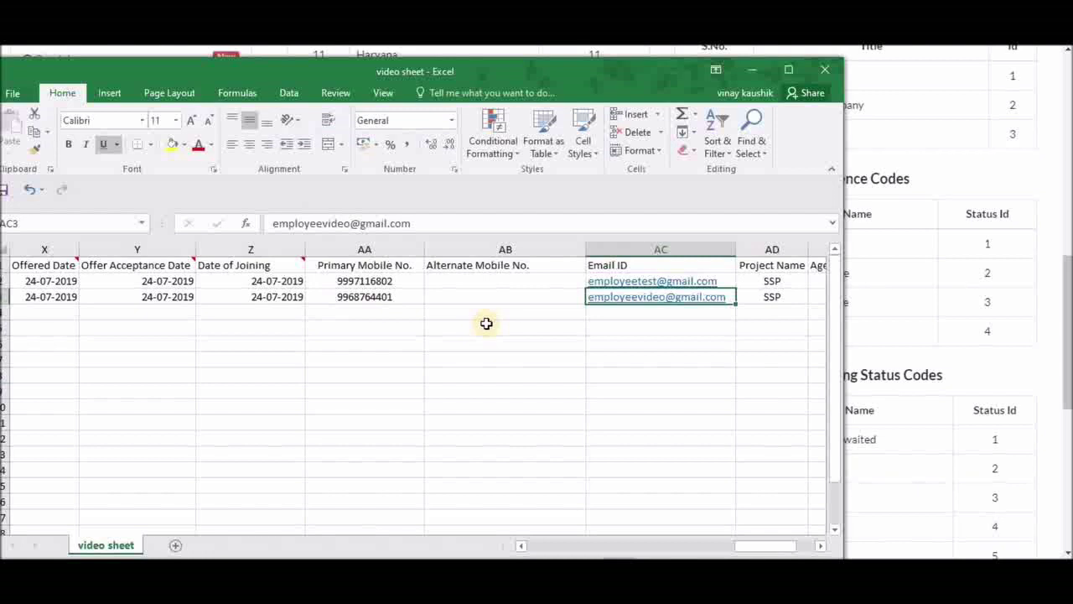
{"action": "left_click", "coordinate": [823, 70]}
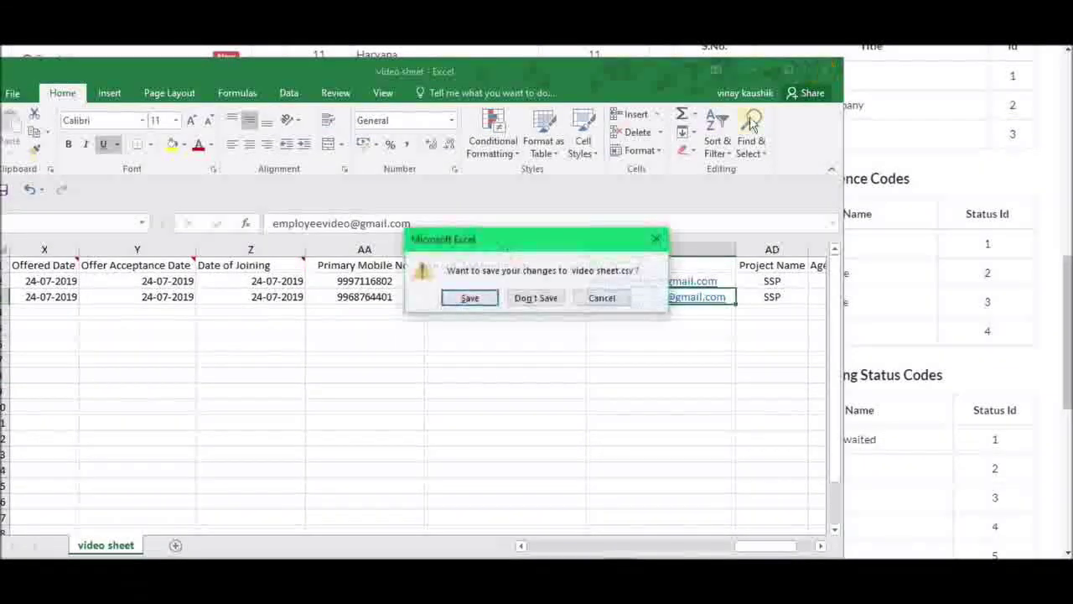
{"action": "left_click", "coordinate": [522, 298]}
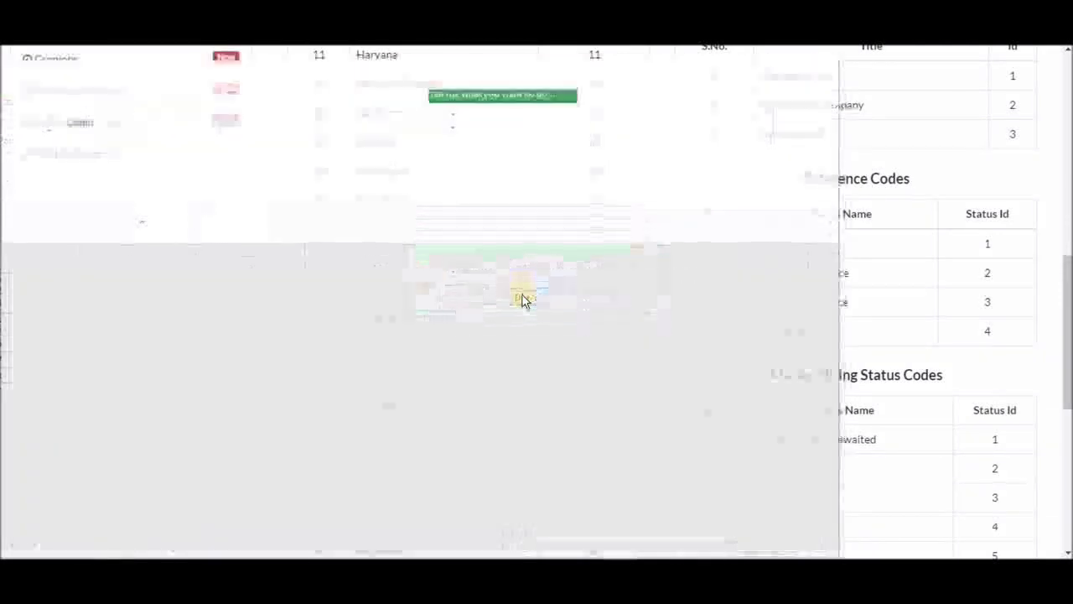
On the Import Hiring Data page, set agency and company to Indovision Services Pvt. Ltd. and the department to Telecom Manpower
{"action": "scroll", "coordinate": [522, 299], "scroll_direction": "up", "scroll_amount": 10}
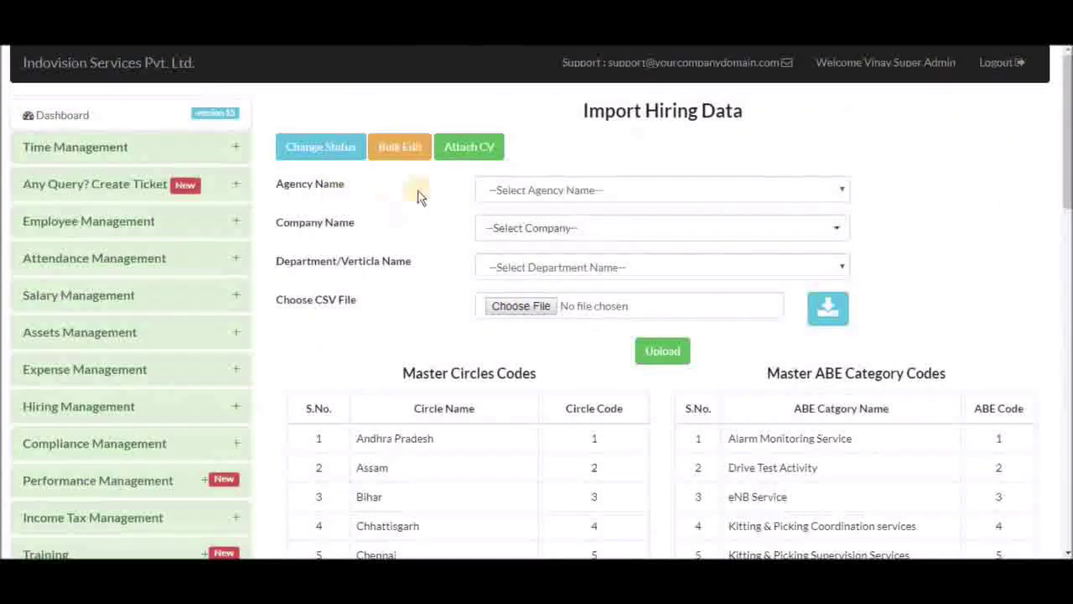
{"action": "left_click", "coordinate": [618, 191]}
{"action": "left_click", "coordinate": [606, 226]}
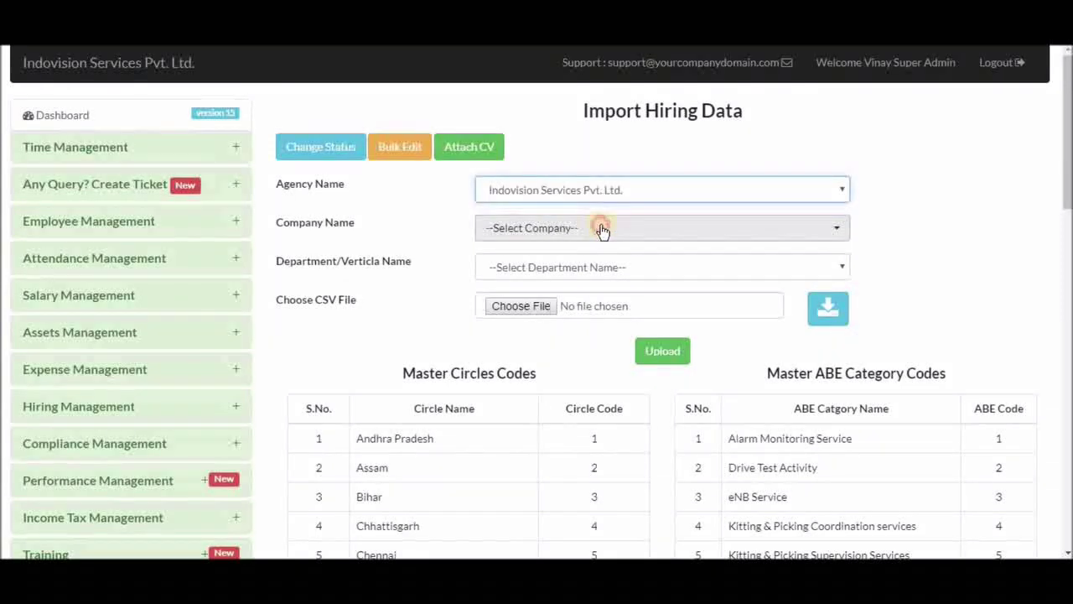
{"action": "left_click", "coordinate": [600, 228]}
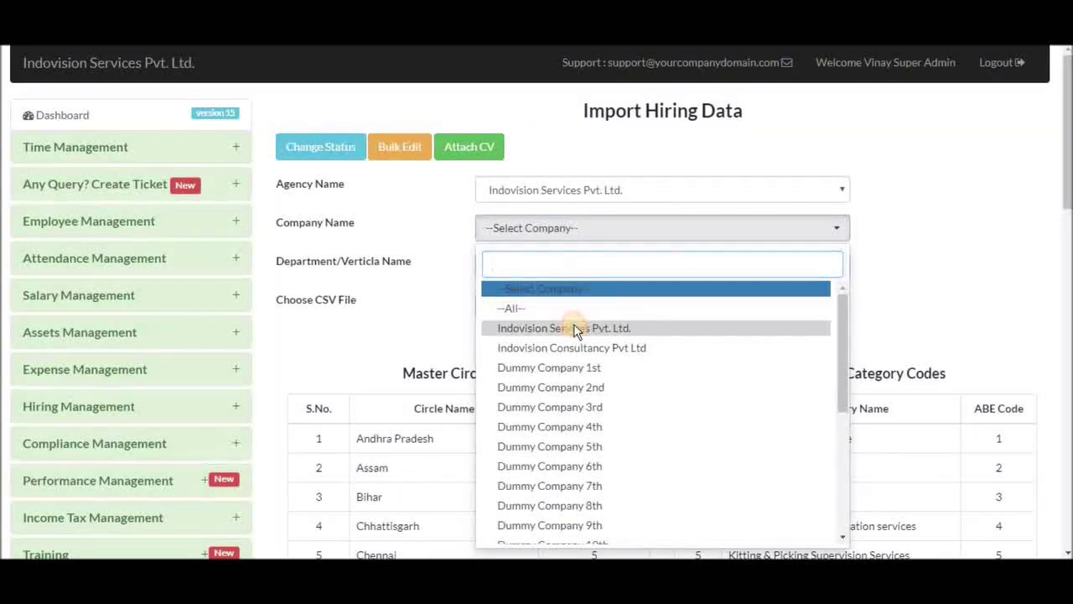
{"action": "left_click", "coordinate": [575, 328]}
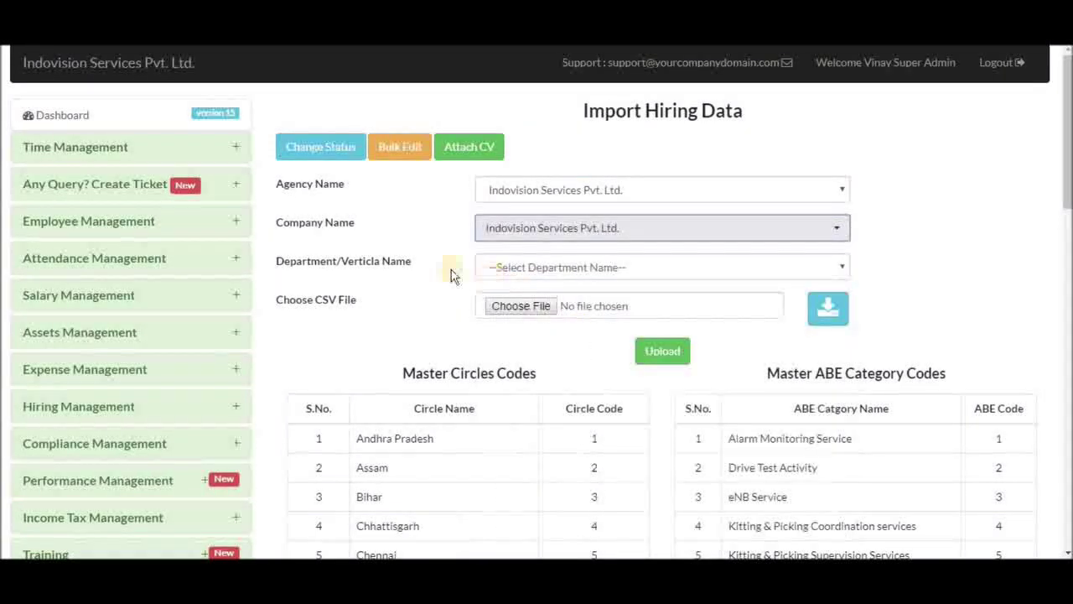
{"action": "left_click", "coordinate": [642, 268]}
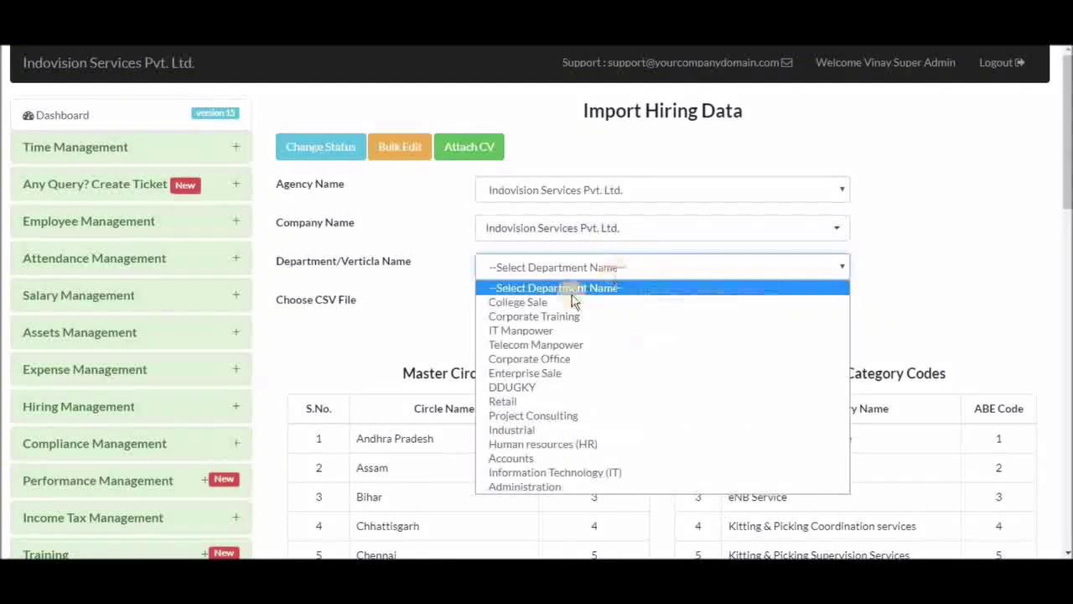
{"action": "left_click", "coordinate": [576, 345]}
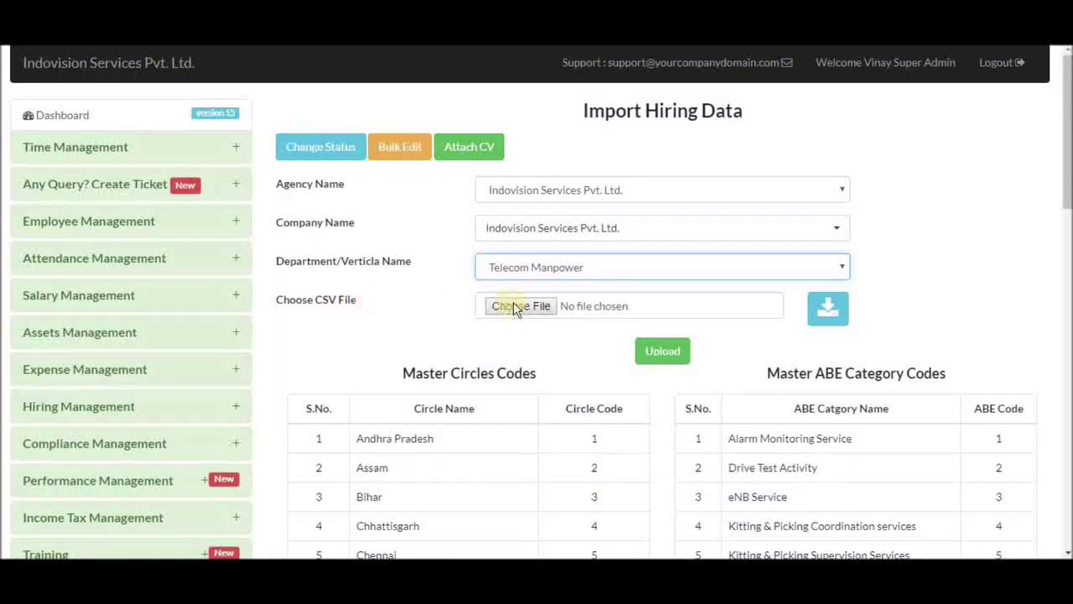
Choose the video sheet CSV file from the Desktop and upload it for the hiring data import
{"action": "left_click", "coordinate": [516, 307]}
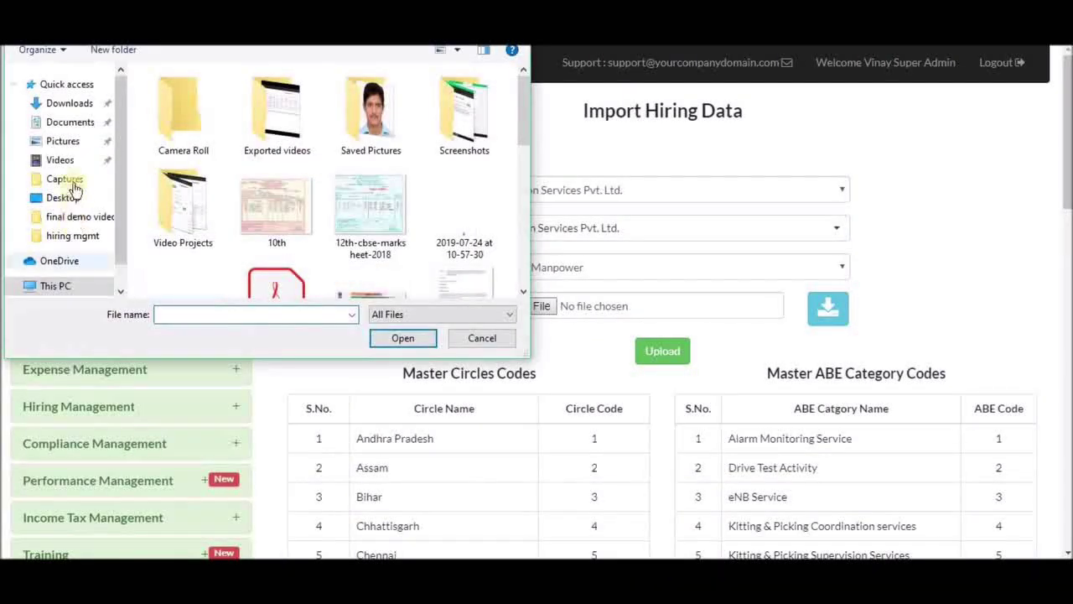
{"action": "left_click", "coordinate": [73, 199]}
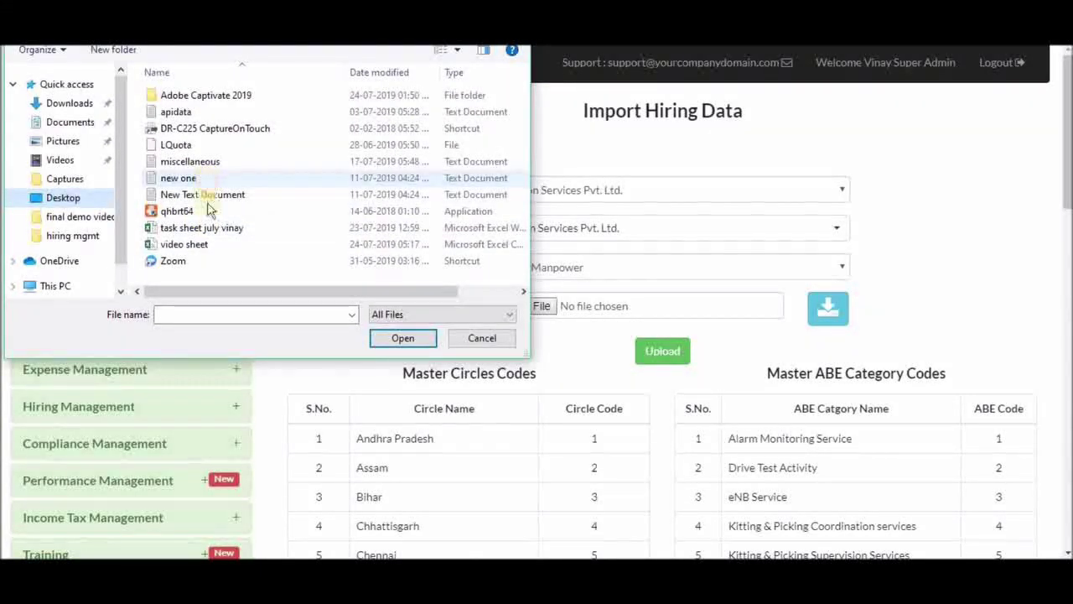
{"action": "double_click", "coordinate": [207, 244]}
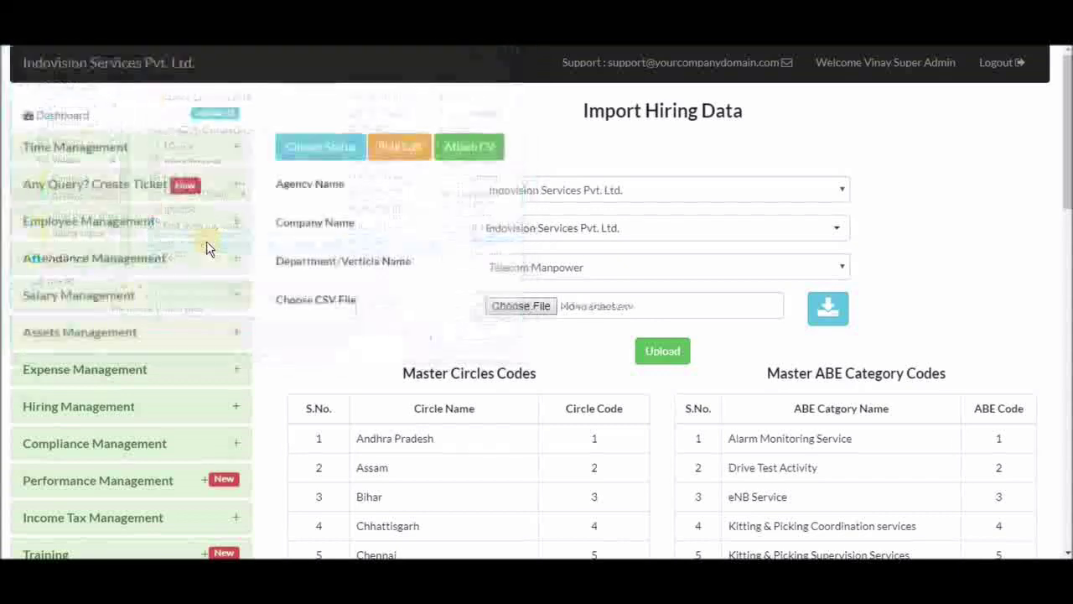
{"action": "left_click", "coordinate": [662, 352]}
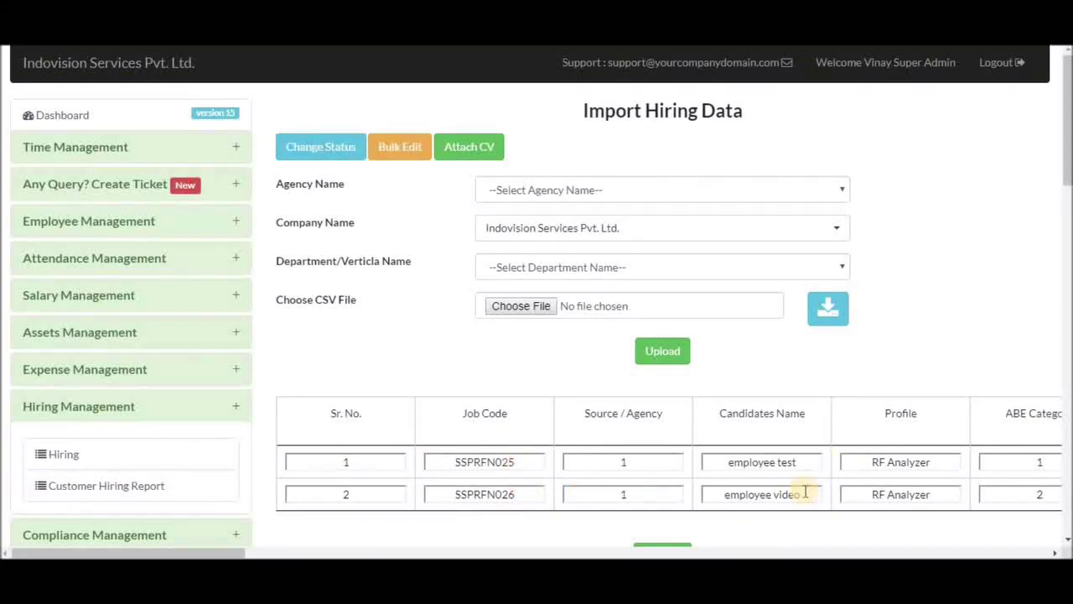
Check all columns of the two uploaded candidate rows and save them all
{"action": "scroll", "coordinate": [804, 492], "scroll_direction": "right", "scroll_amount": 10}
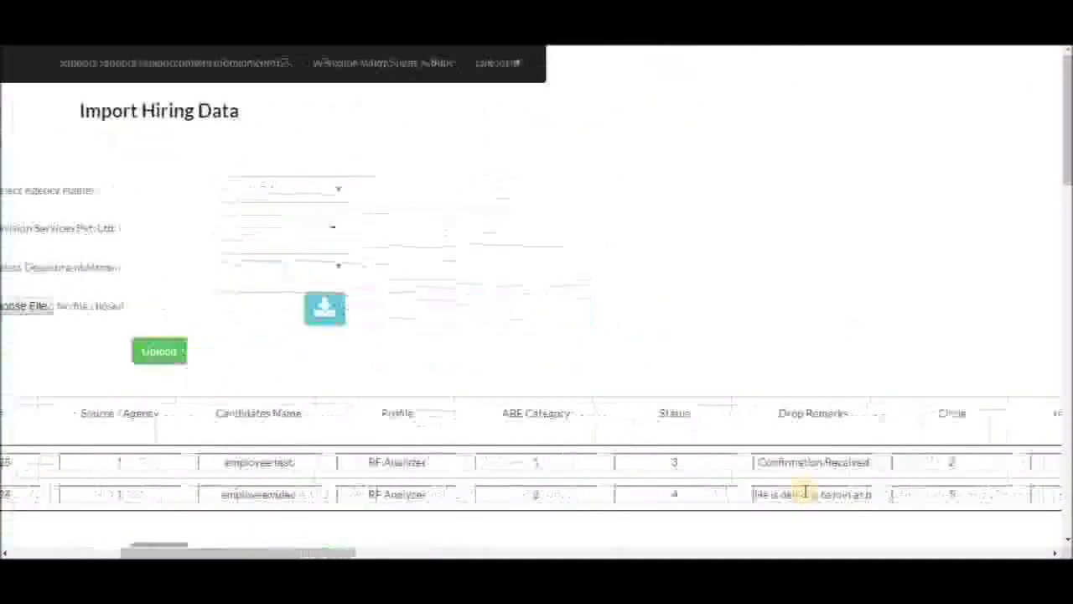
{"action": "scroll", "coordinate": [804, 493], "scroll_direction": "right", "scroll_amount": 2}
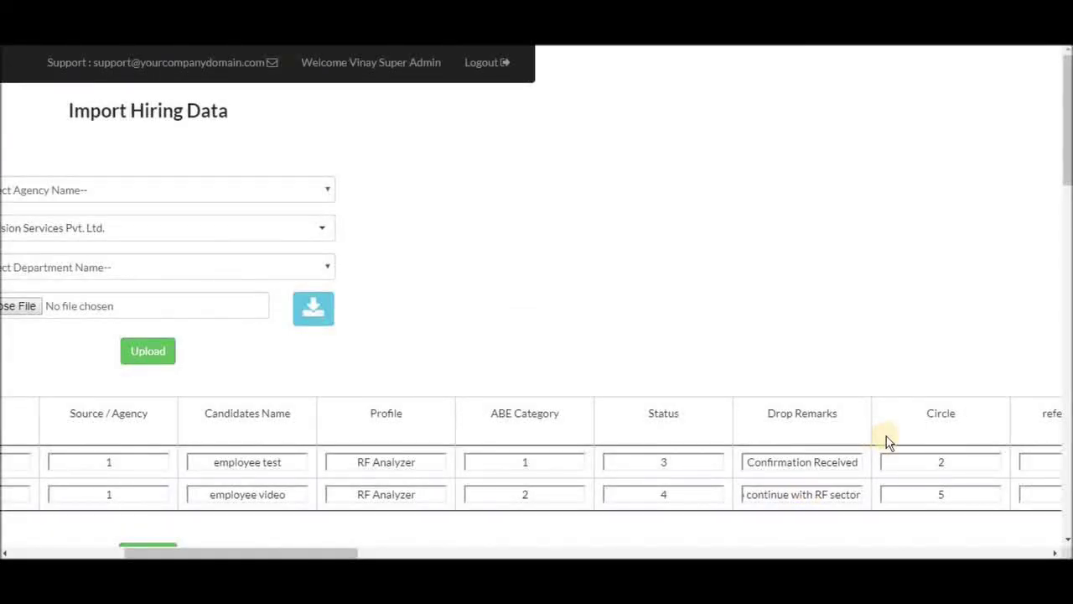
{"action": "scroll", "coordinate": [889, 442], "scroll_direction": "right", "scroll_amount": 15}
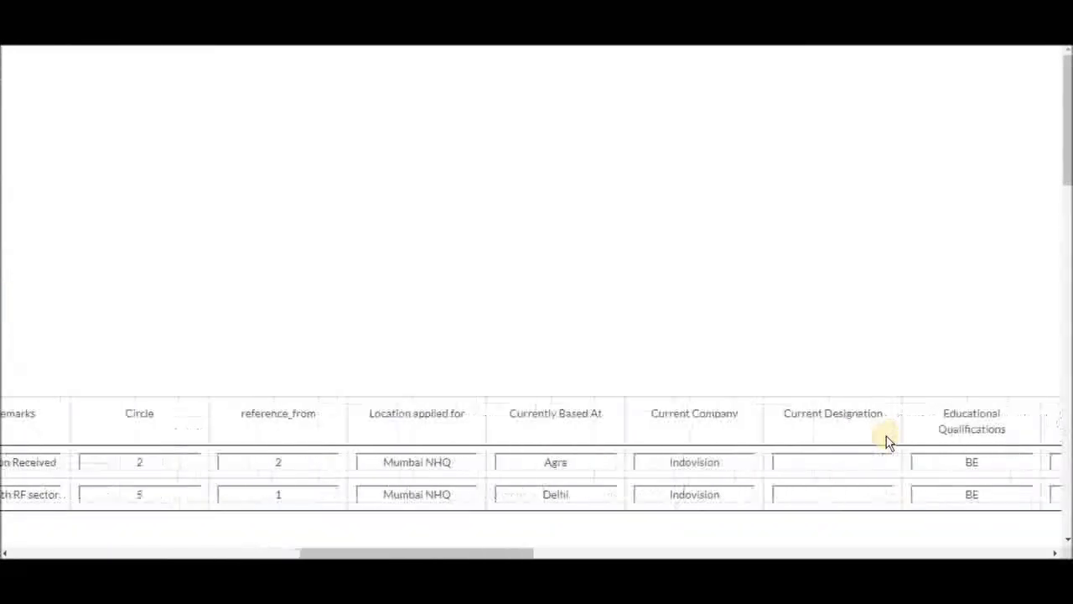
{"action": "scroll", "coordinate": [886, 439], "scroll_direction": "right", "scroll_amount": 6}
{"action": "scroll", "coordinate": [884, 438], "scroll_direction": "left", "scroll_amount": 20}
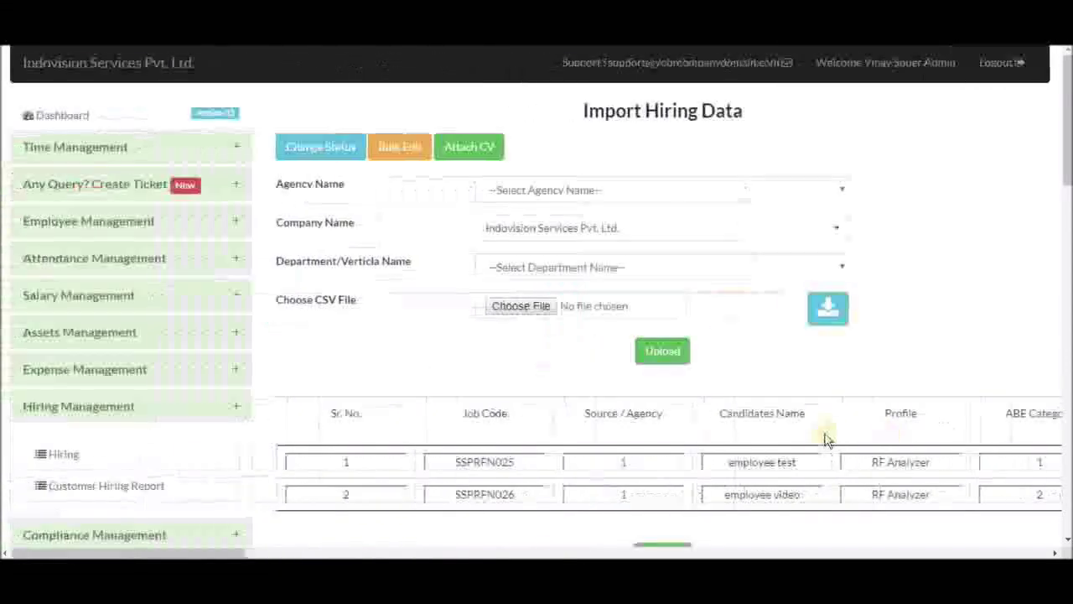
{"action": "scroll", "coordinate": [825, 439], "scroll_direction": "down", "scroll_amount": 2}
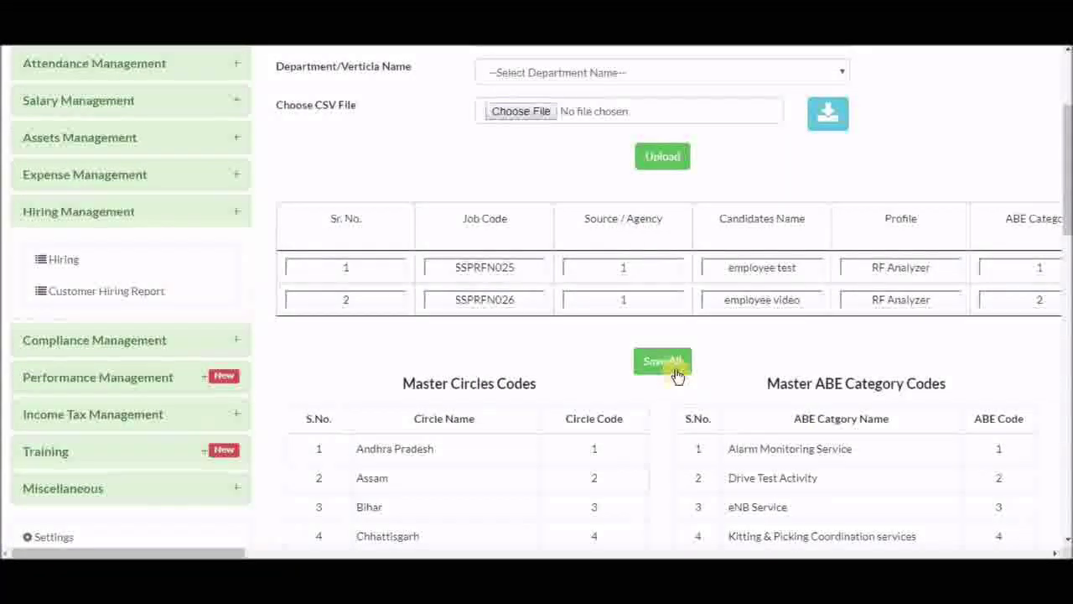
{"action": "left_click", "coordinate": [662, 361]}
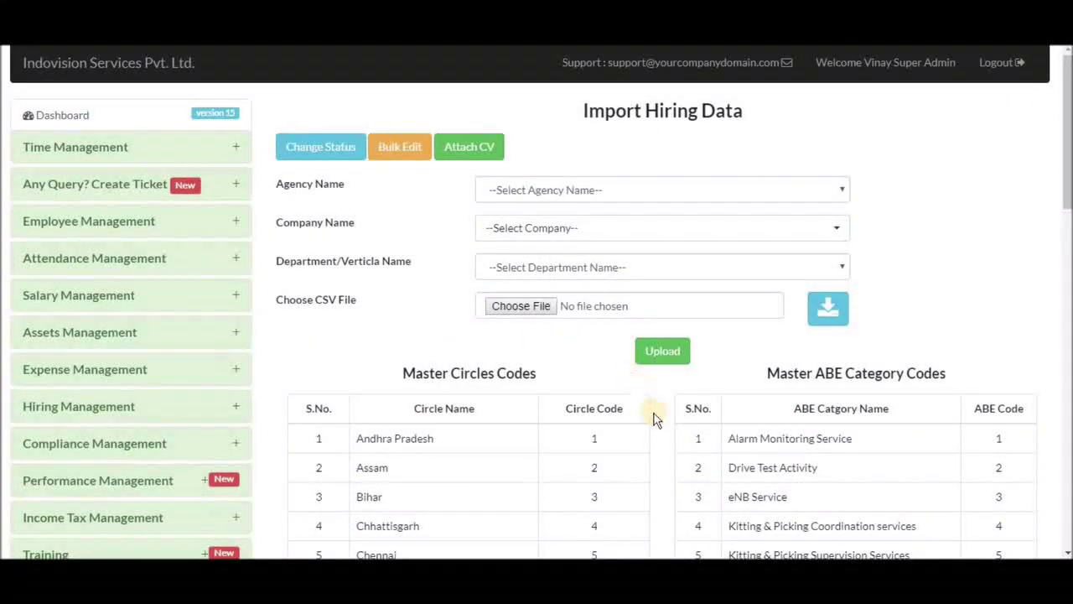
Check the Master Hiring Status Codes, then open the Pending For Offer list and examine the short-listed candidates' details across all columns
{"action": "scroll", "coordinate": [665, 494], "scroll_direction": "down", "scroll_amount": 8}
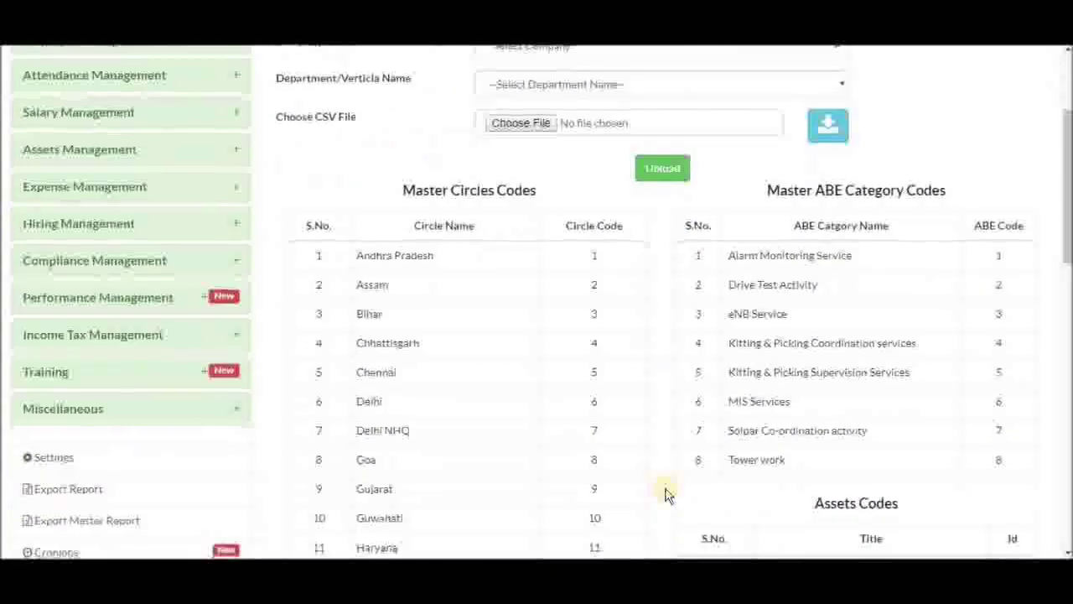
{"action": "scroll", "coordinate": [665, 495], "scroll_direction": "down", "scroll_amount": 2}
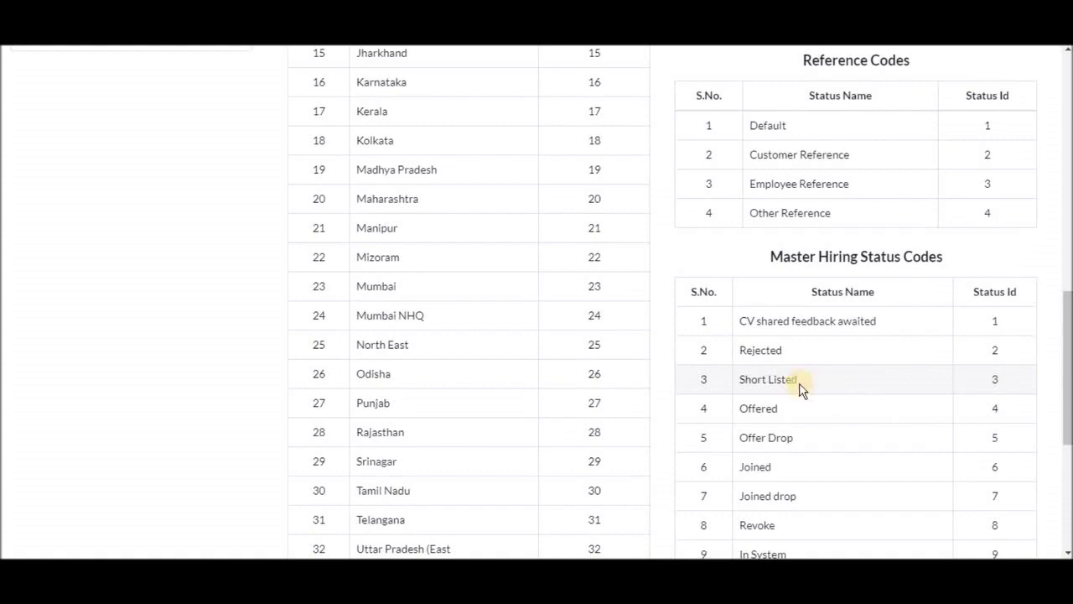
{"action": "scroll", "coordinate": [271, 344], "scroll_direction": "up", "scroll_amount": 10}
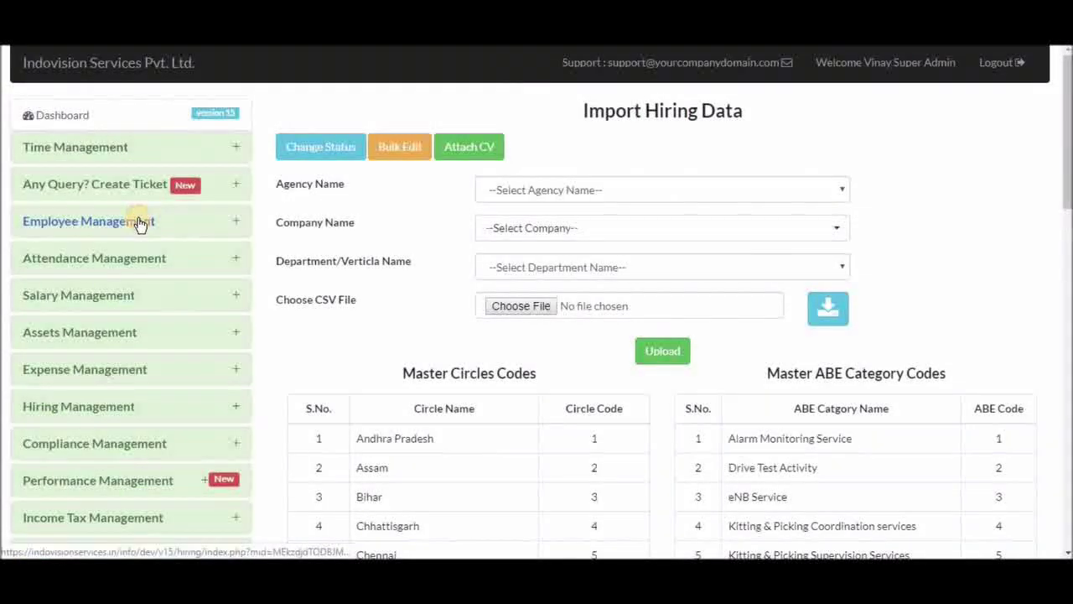
{"action": "left_click", "coordinate": [139, 221]}
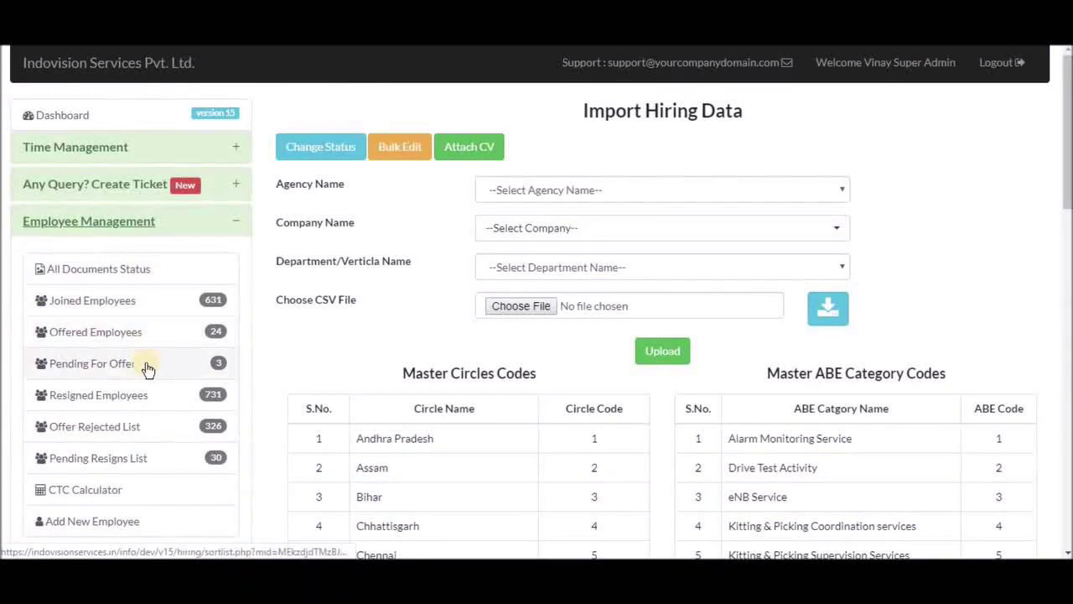
{"action": "left_click", "coordinate": [235, 364]}
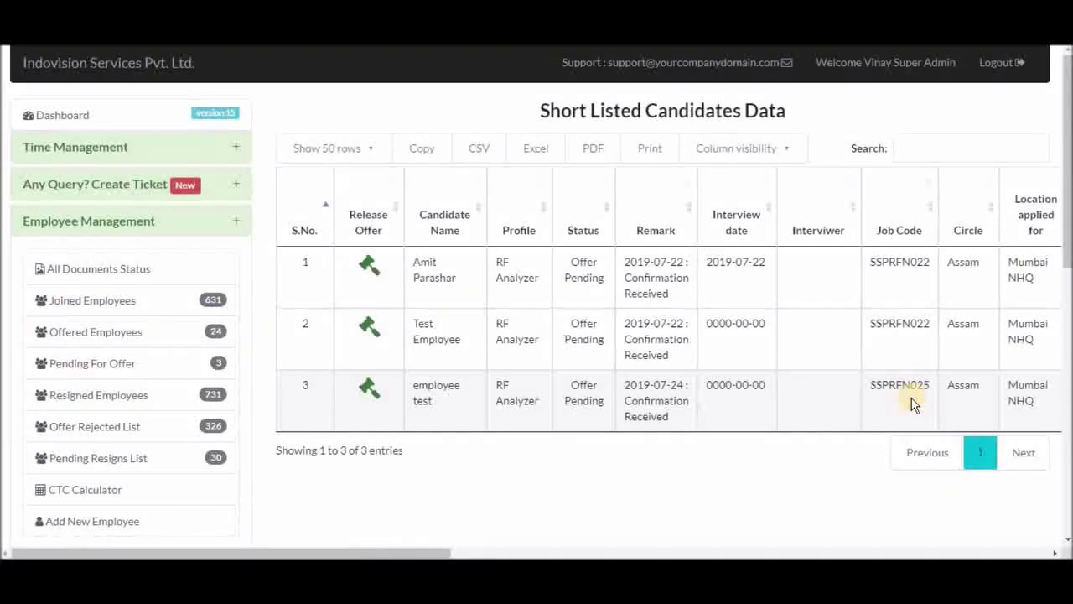
{"action": "scroll", "coordinate": [914, 404], "scroll_direction": "right", "scroll_amount": 10}
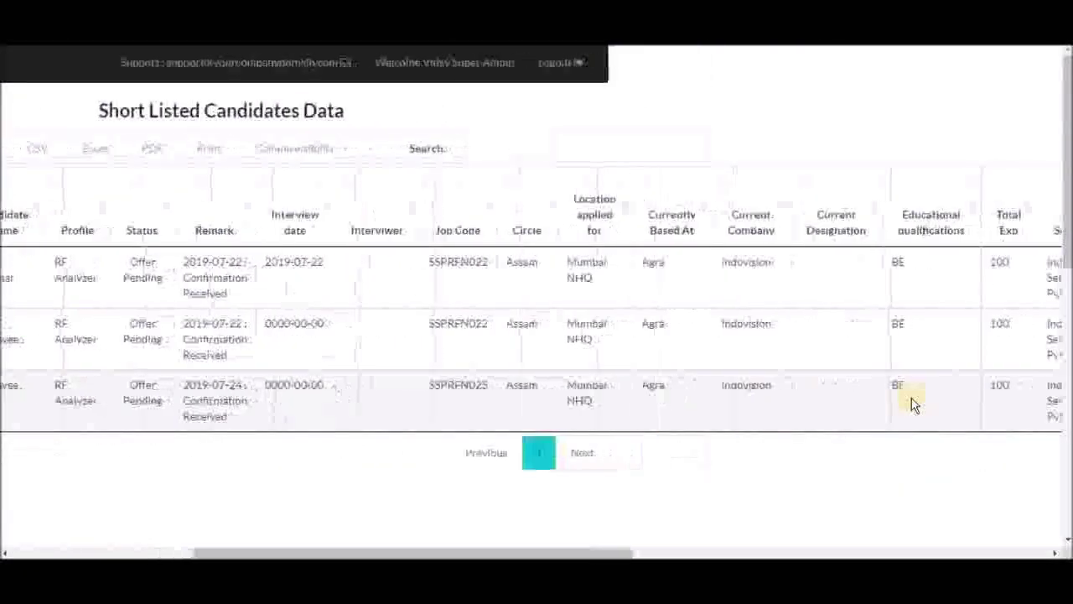
{"action": "scroll", "coordinate": [914, 404], "scroll_direction": "right", "scroll_amount": 10}
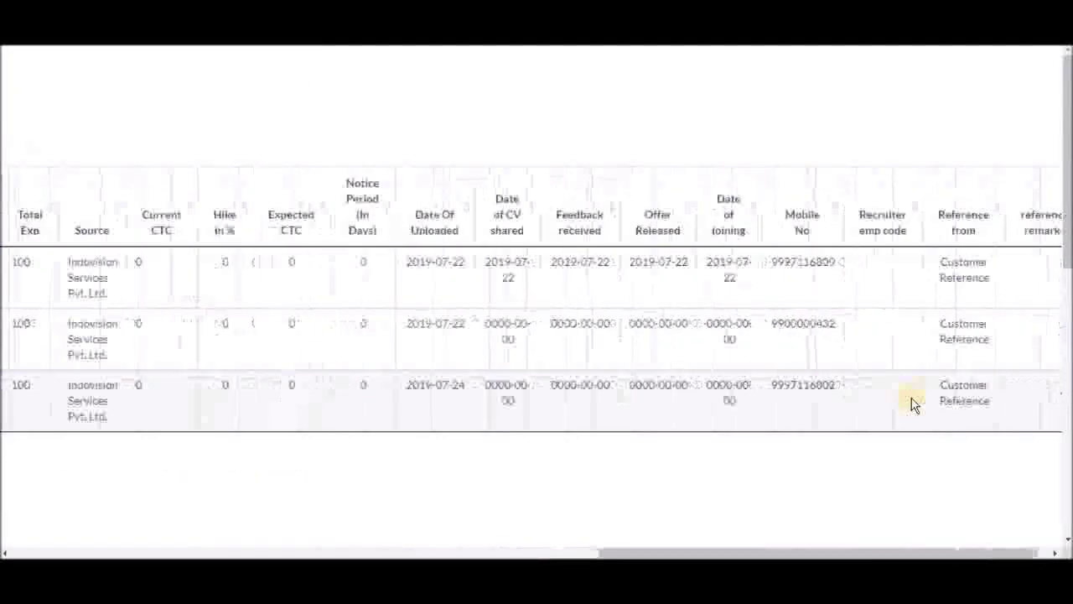
{"action": "scroll", "coordinate": [914, 404], "scroll_direction": "left", "scroll_amount": 20}
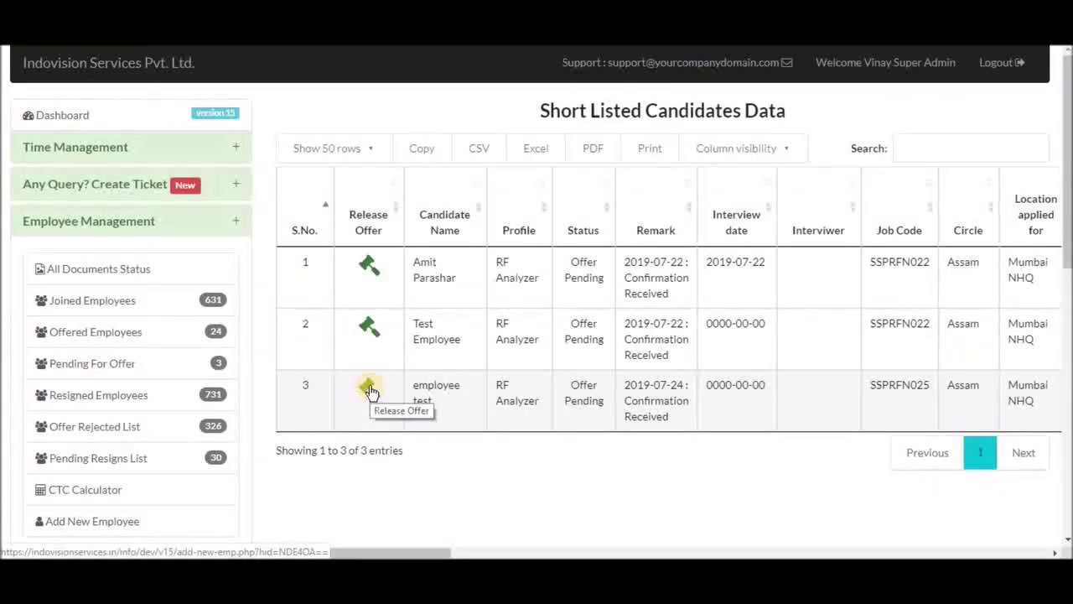
Open the release-offer form for the candidate with job code SSPRFN025 and examine its basic, CTC, assets and salary sections
{"action": "left_click", "coordinate": [369, 387]}
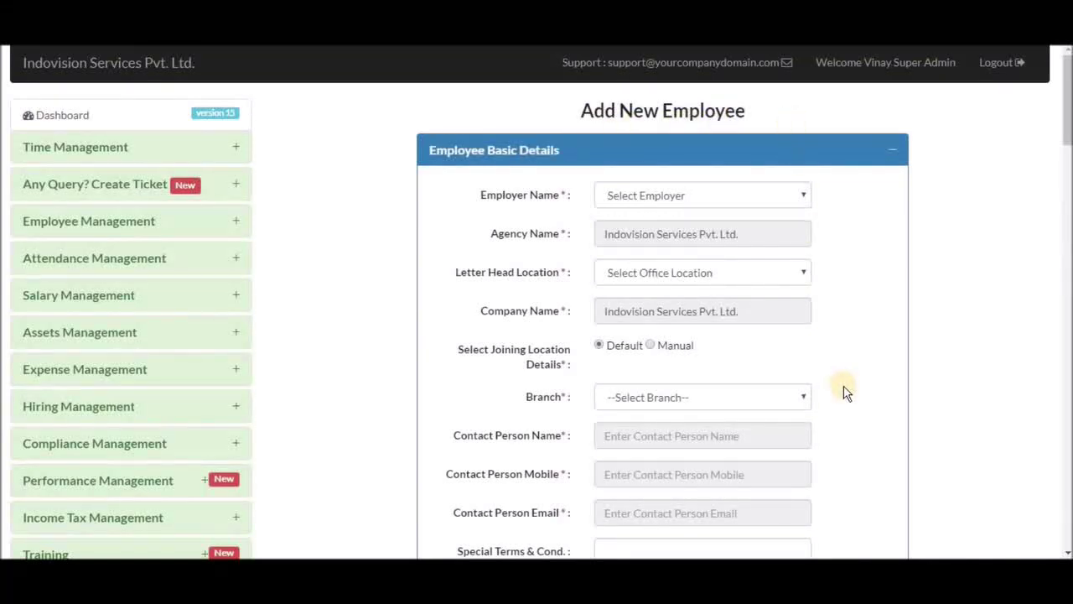
{"action": "scroll", "coordinate": [845, 392], "scroll_direction": "down", "scroll_amount": 2}
{"action": "scroll", "coordinate": [844, 392], "scroll_direction": "down", "scroll_amount": 3}
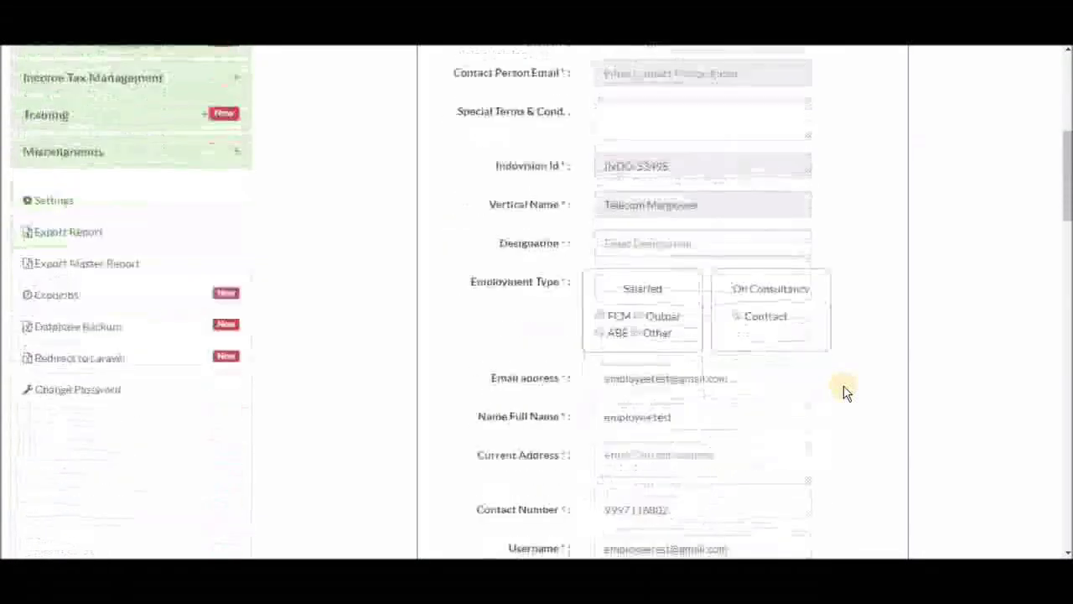
{"action": "scroll", "coordinate": [845, 392], "scroll_direction": "down", "scroll_amount": 2}
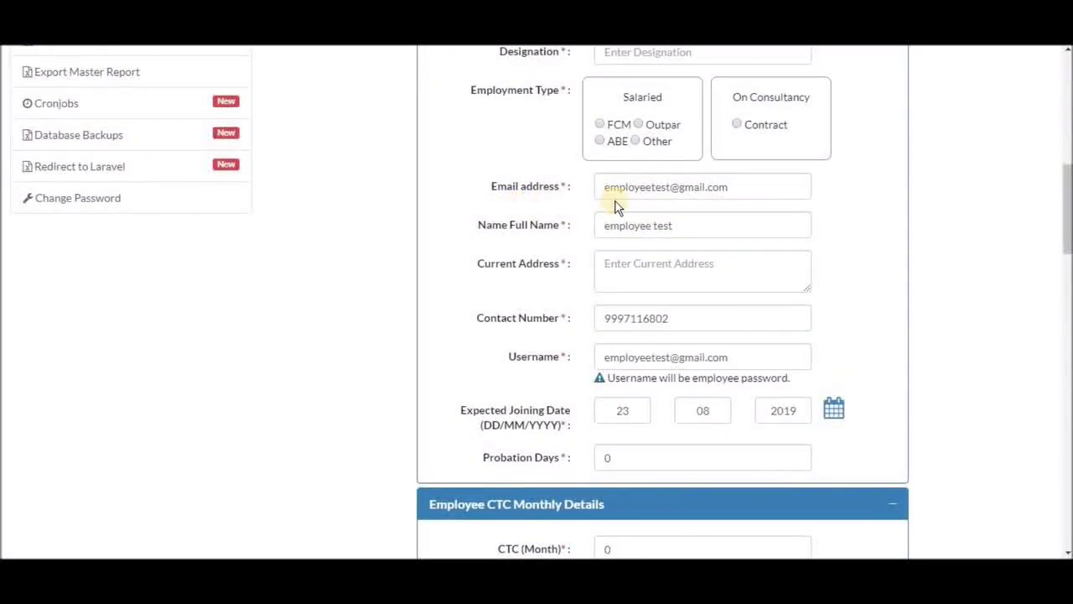
{"action": "scroll", "coordinate": [616, 208], "scroll_direction": "up", "scroll_amount": 1}
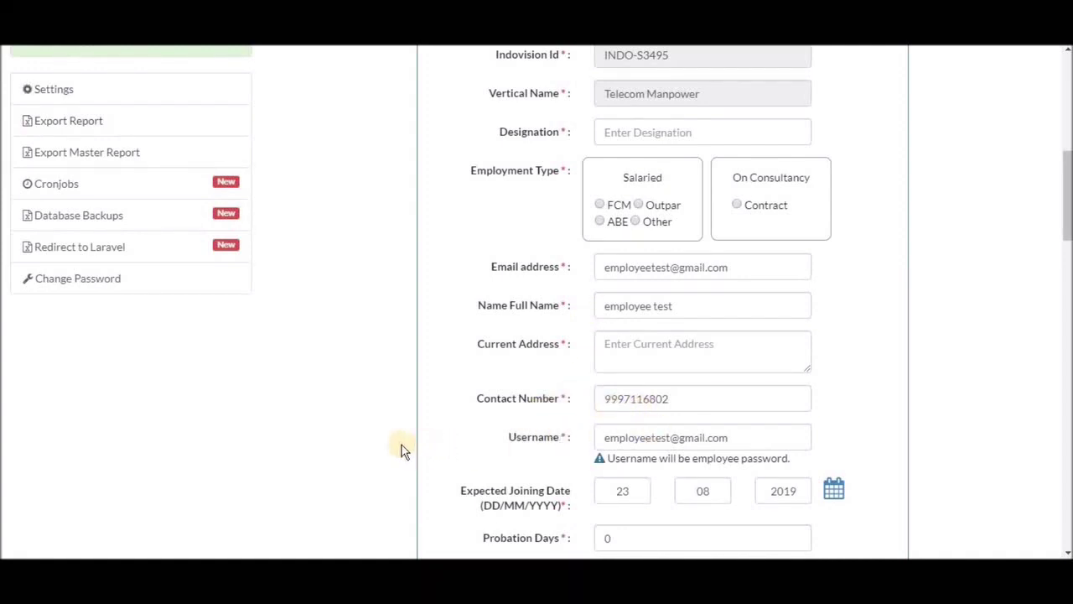
{"action": "scroll", "coordinate": [401, 450], "scroll_direction": "down", "scroll_amount": 5}
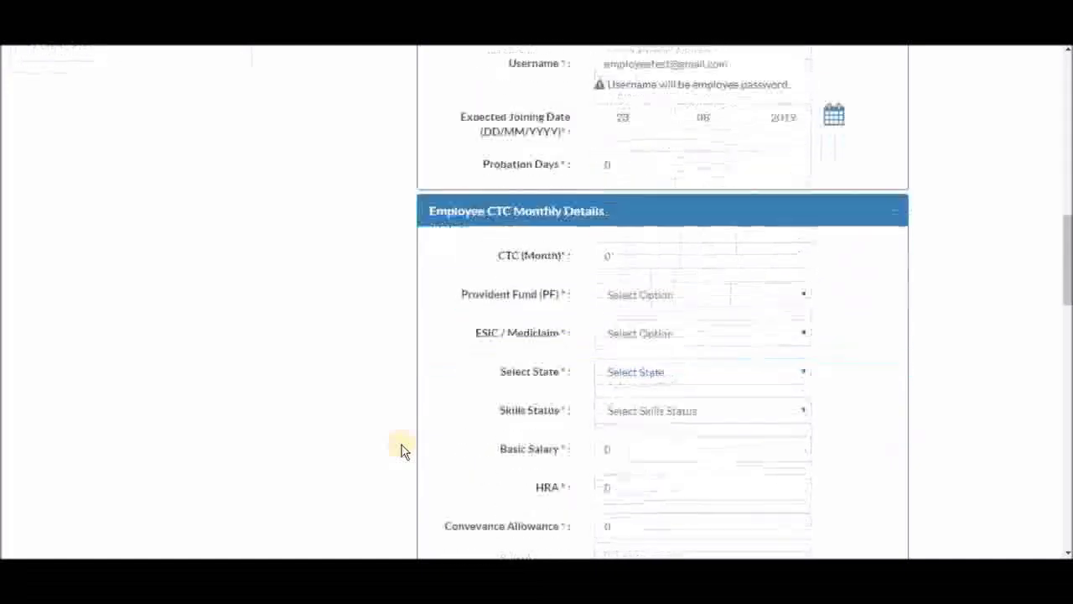
{"action": "scroll", "coordinate": [401, 450], "scroll_direction": "down", "scroll_amount": 9}
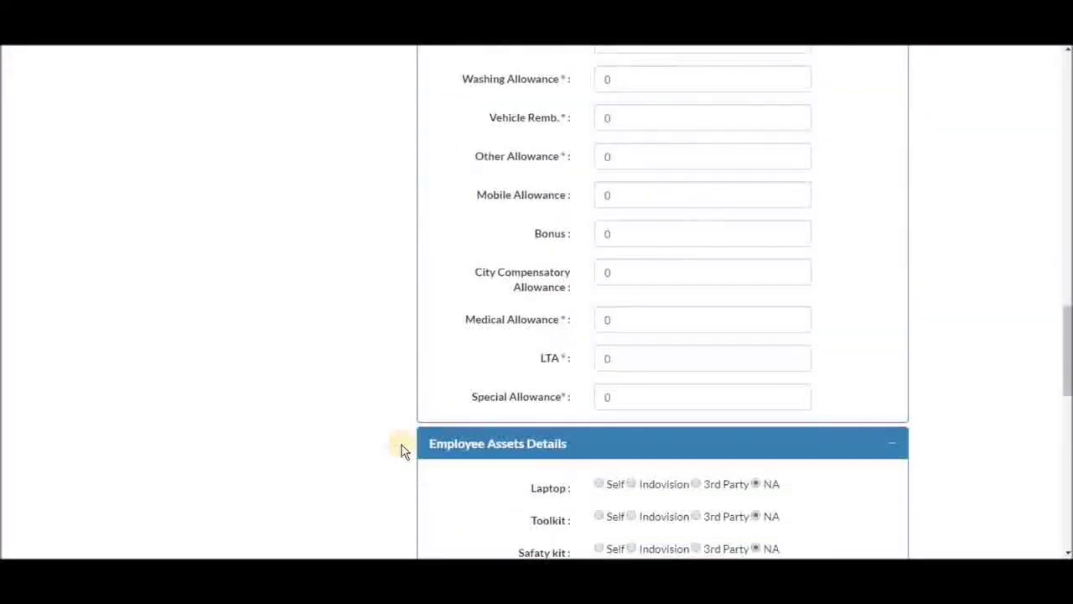
{"action": "scroll", "coordinate": [400, 451], "scroll_direction": "down", "scroll_amount": 8}
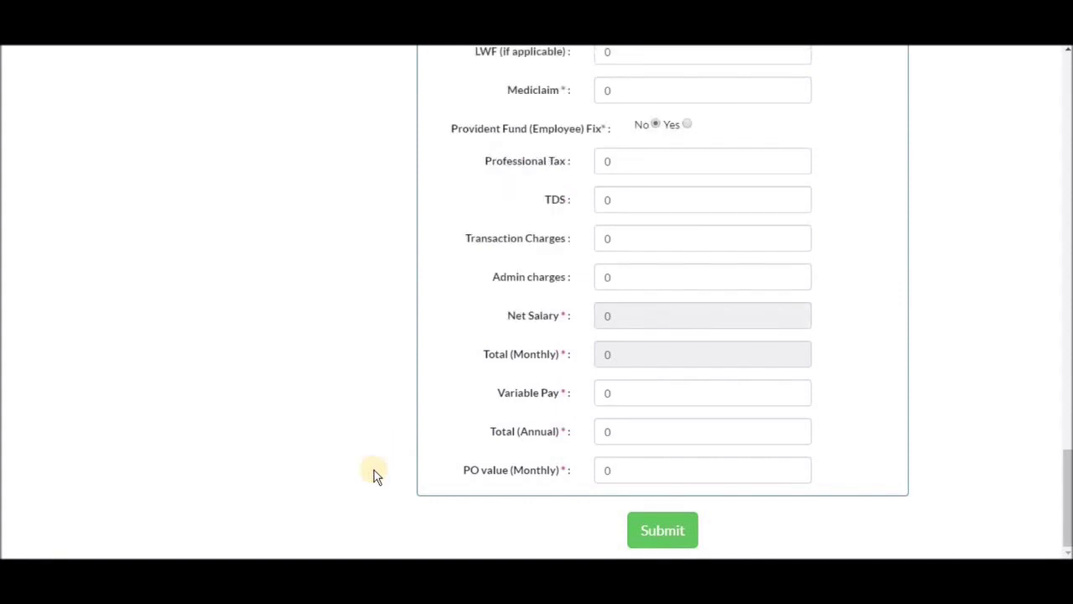
{"action": "scroll", "coordinate": [375, 463], "scroll_direction": "up", "scroll_amount": 20}
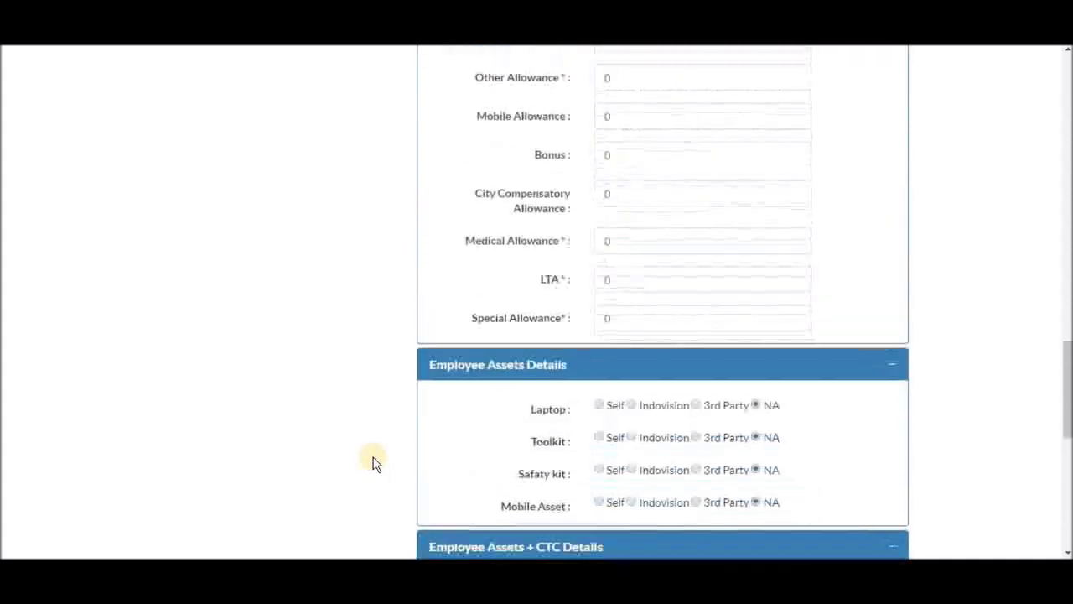
{"action": "scroll", "coordinate": [375, 464], "scroll_direction": "up", "scroll_amount": 2}
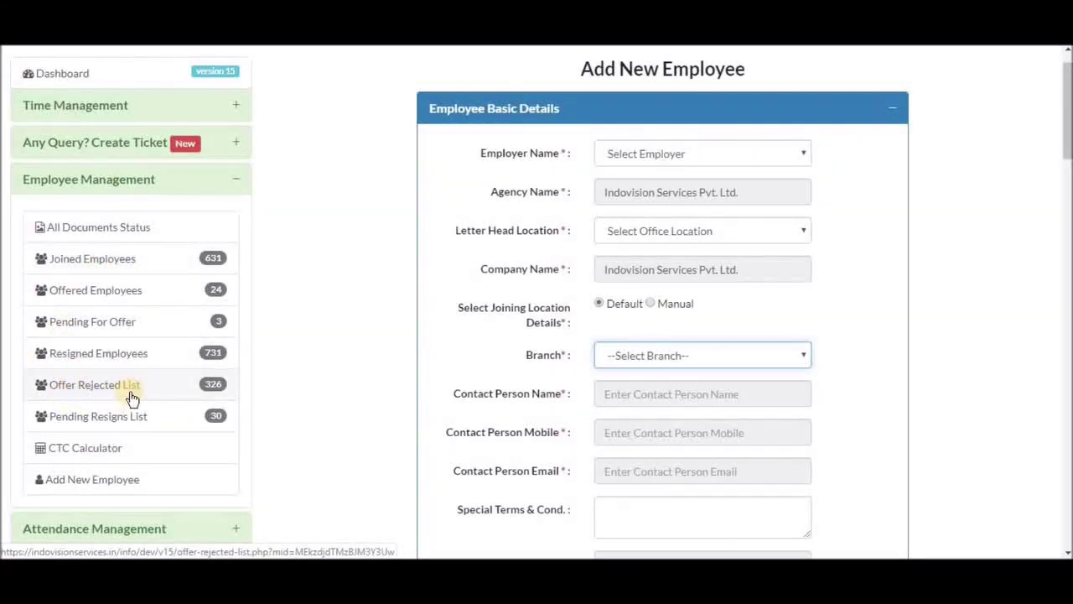
Open a blank Add New Employee form from Employee Management and look through its fields
{"action": "left_click", "coordinate": [148, 480]}
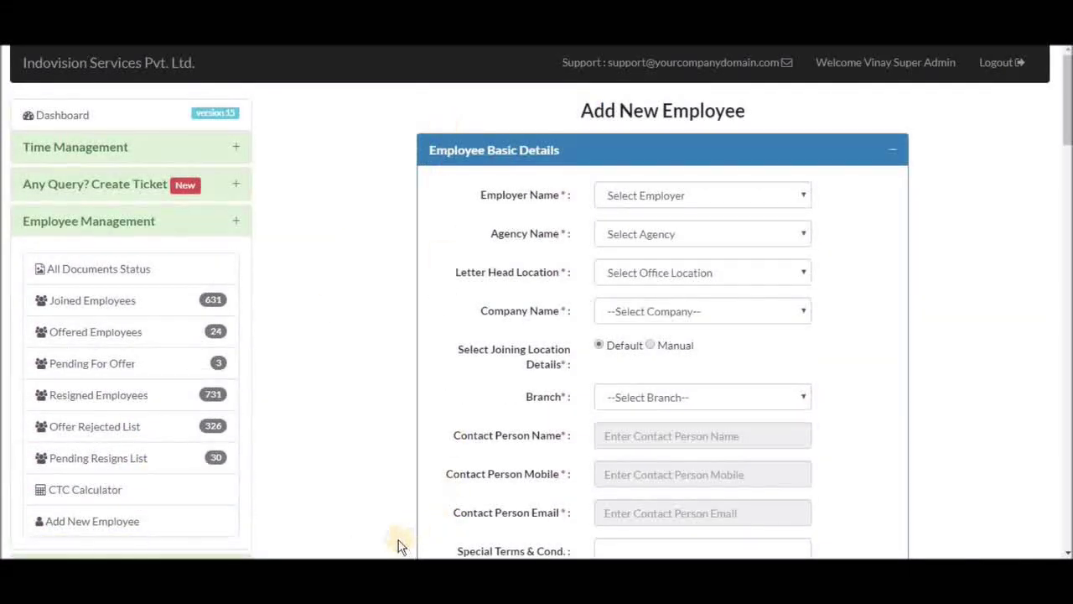
{"action": "scroll", "coordinate": [400, 546], "scroll_direction": "down", "scroll_amount": 20}
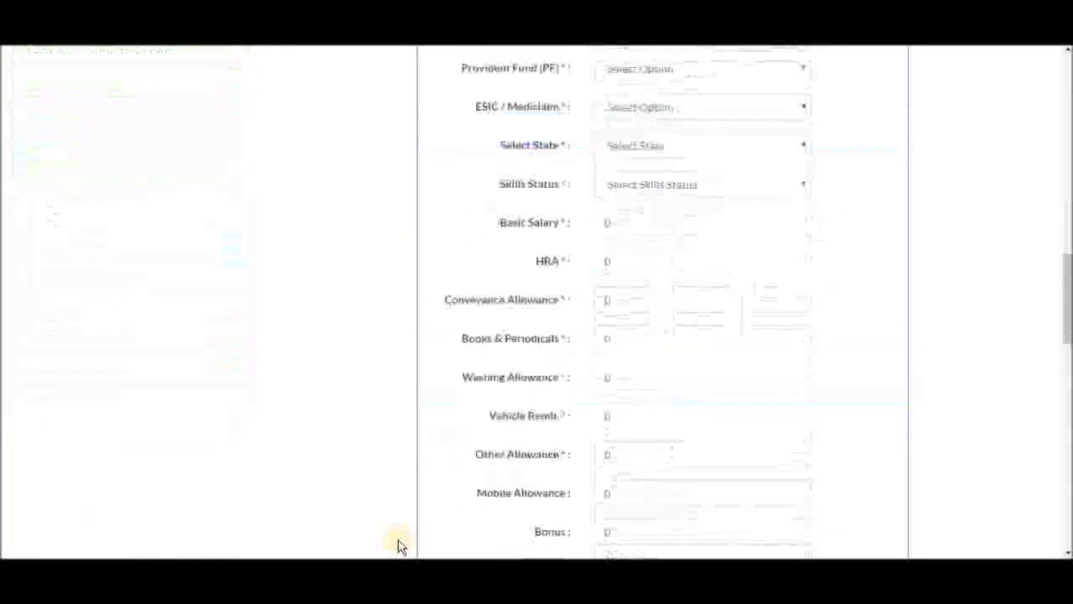
{"action": "scroll", "coordinate": [398, 545], "scroll_direction": "down", "scroll_amount": 5}
{"action": "scroll", "coordinate": [398, 545], "scroll_direction": "up", "scroll_amount": 12}
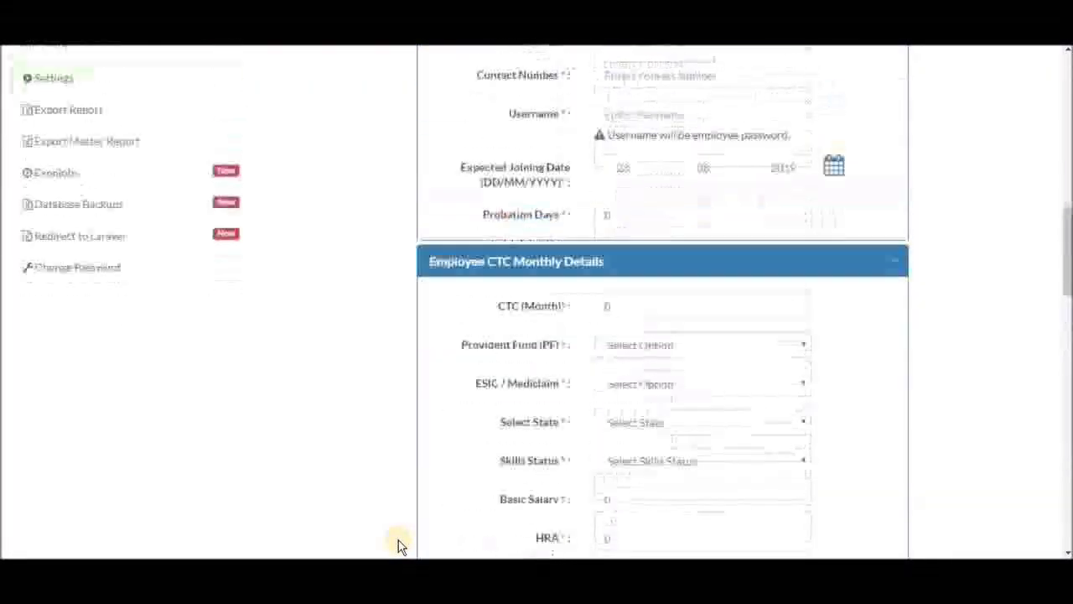
{"action": "scroll", "coordinate": [398, 545], "scroll_direction": "up", "scroll_amount": 3}
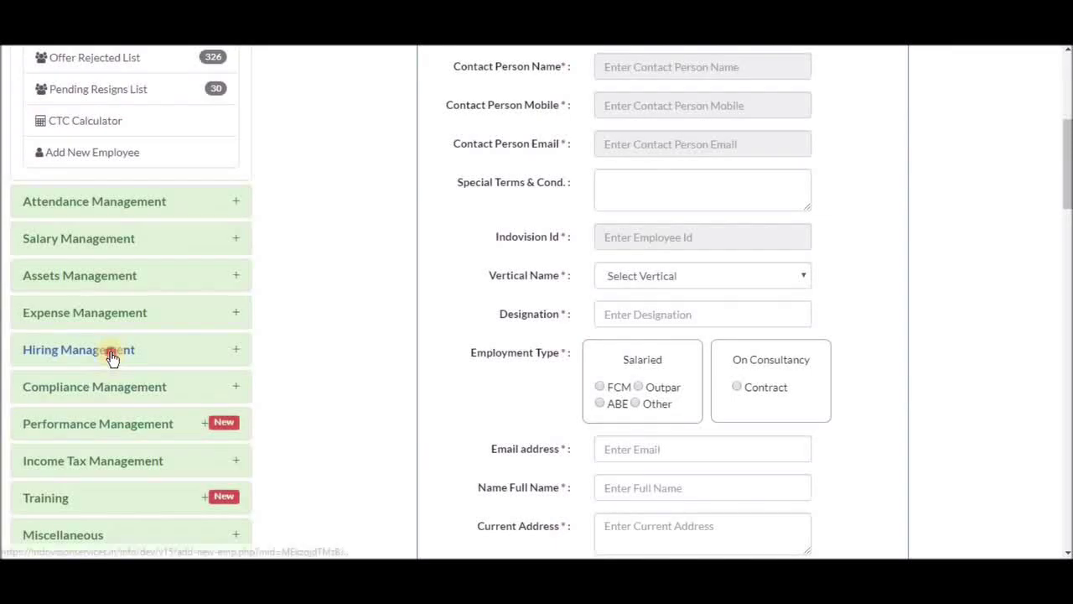
Open the Customer Hiring Report under Hiring Management and examine its columns from candidate name to date of joining
{"action": "left_click", "coordinate": [113, 356]}
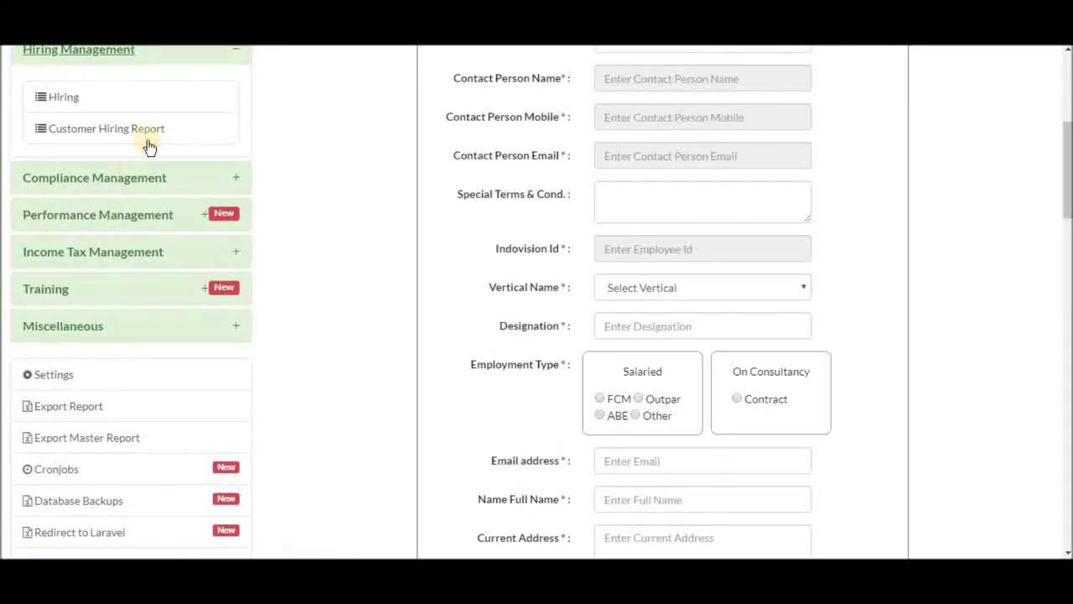
{"action": "scroll", "coordinate": [160, 138], "scroll_direction": "up", "scroll_amount": 2}
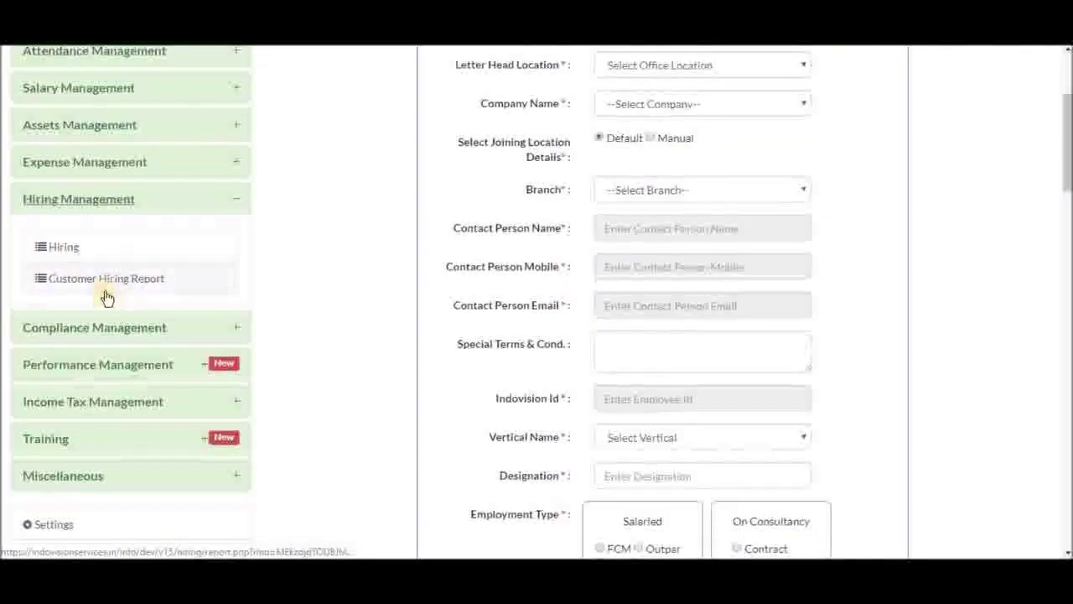
{"action": "left_click", "coordinate": [191, 281]}
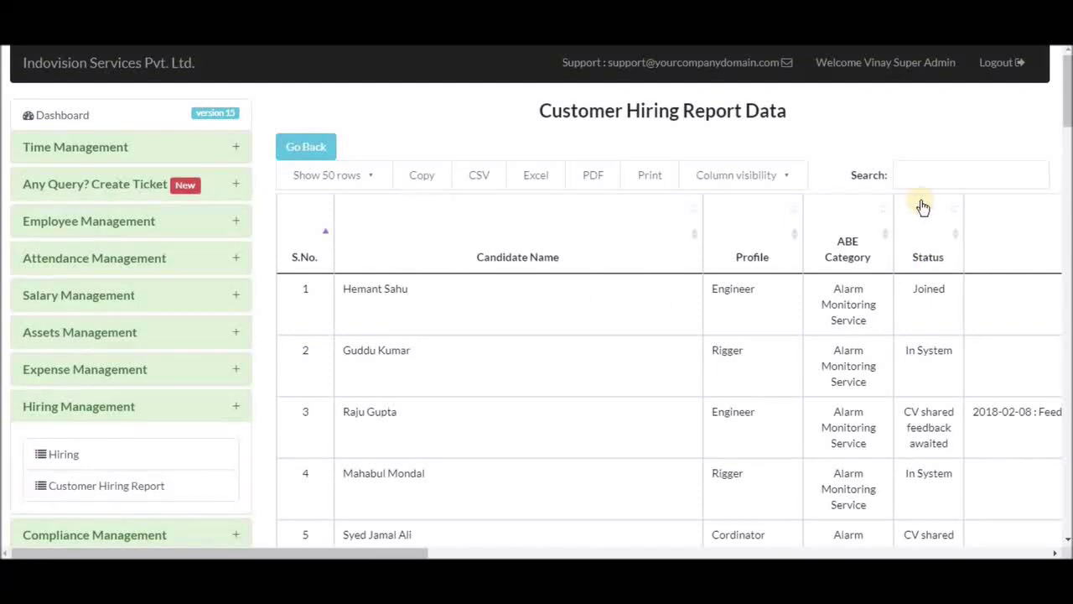
{"action": "scroll", "coordinate": [922, 206], "scroll_direction": "right", "scroll_amount": 8}
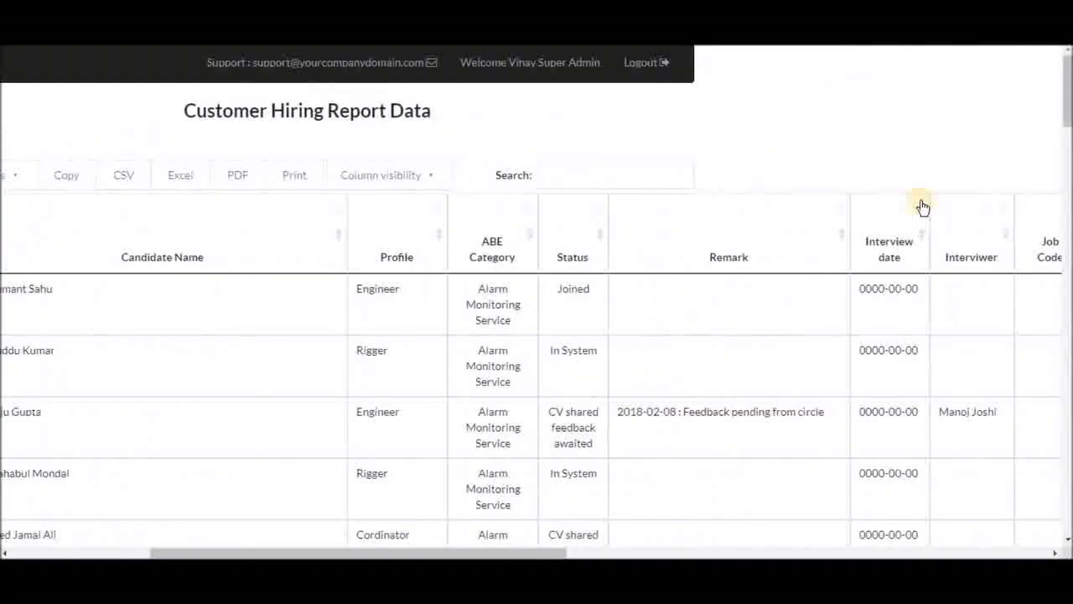
{"action": "scroll", "coordinate": [923, 206], "scroll_direction": "right", "scroll_amount": 8}
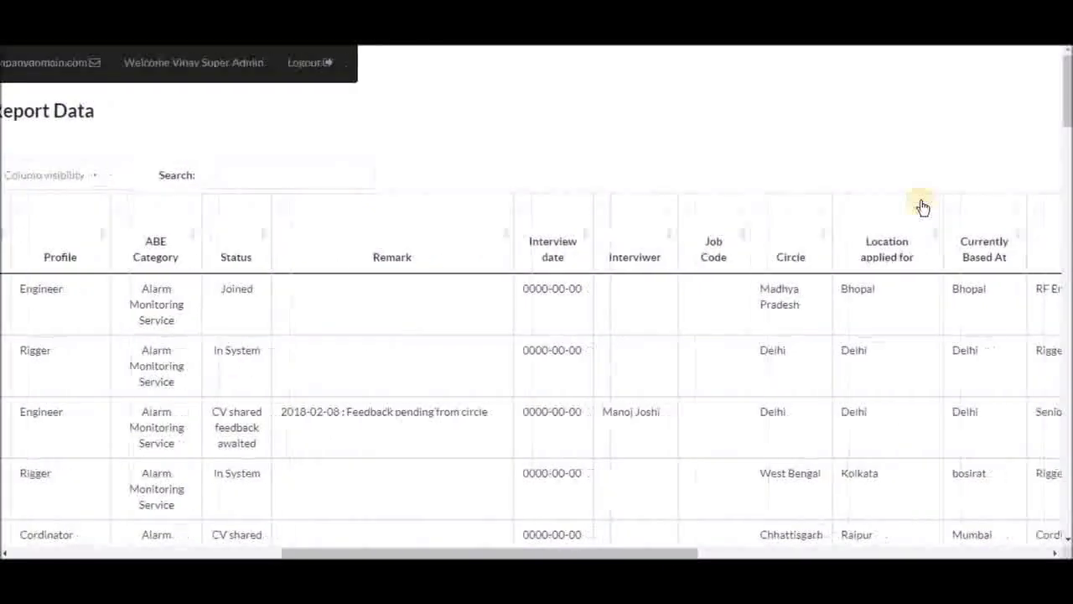
{"action": "scroll", "coordinate": [922, 206], "scroll_direction": "right", "scroll_amount": 10}
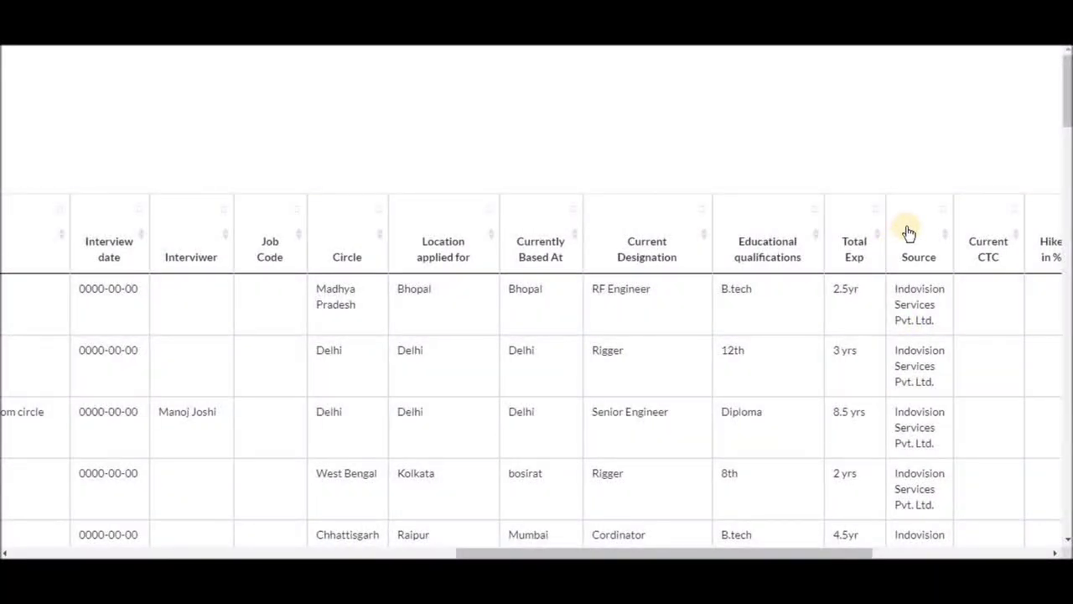
{"action": "scroll", "coordinate": [910, 232], "scroll_direction": "right", "scroll_amount": 10}
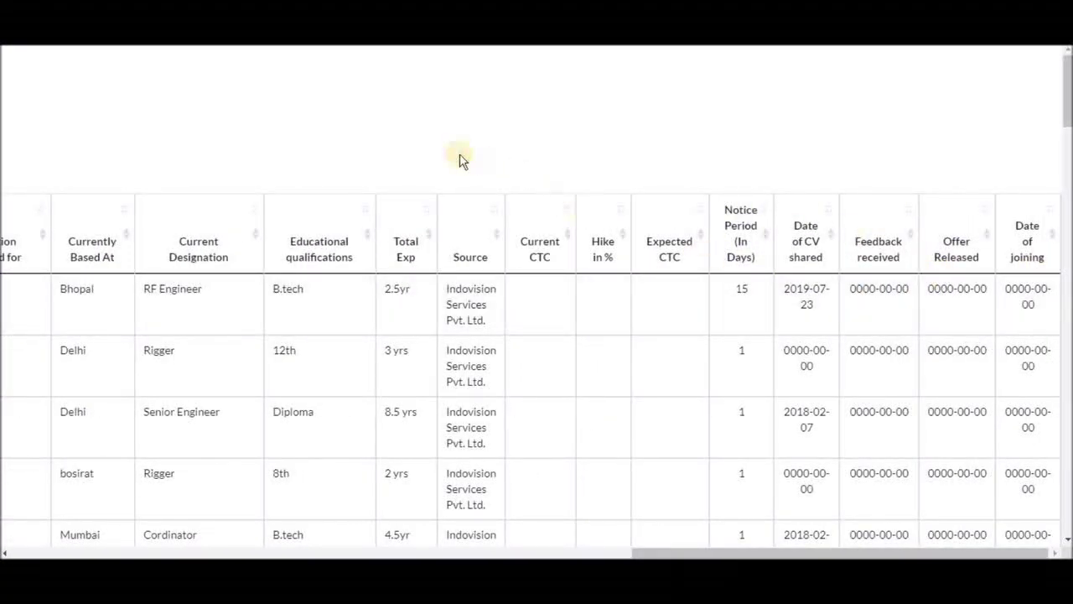
{"action": "scroll", "coordinate": [457, 158], "scroll_direction": "left", "scroll_amount": 15}
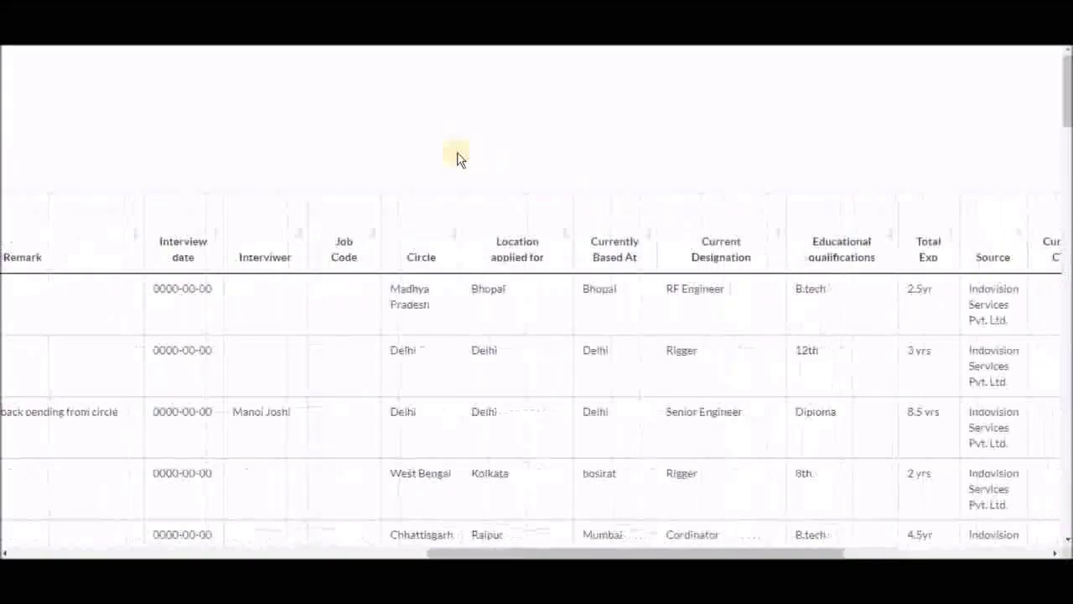